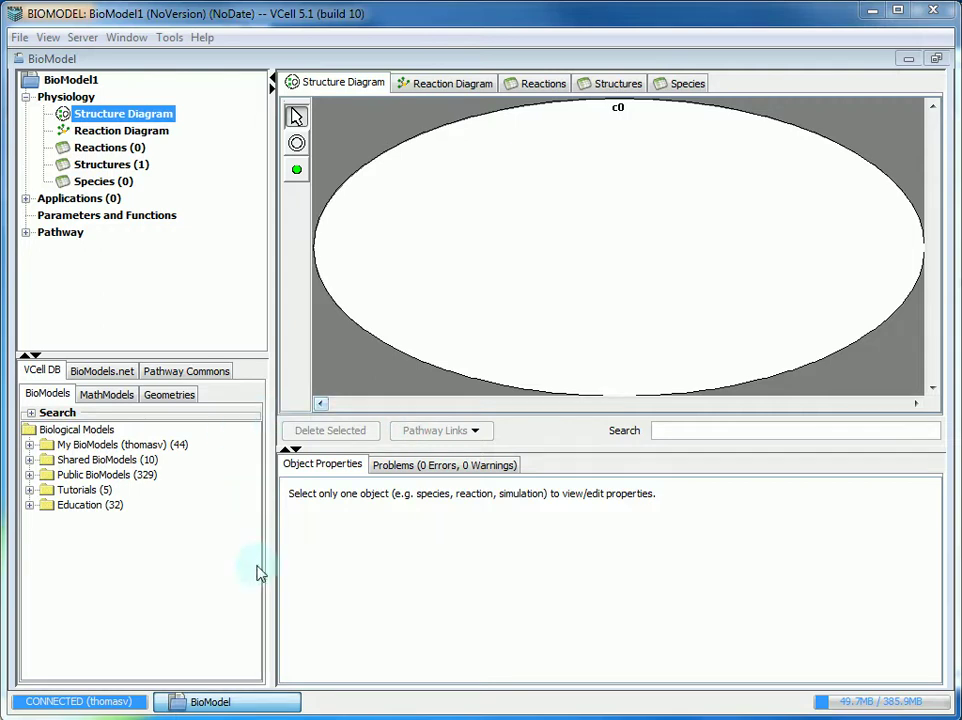
Switch the lower-left database panel to the Pathway Commons tab.
left_click(28, 370)
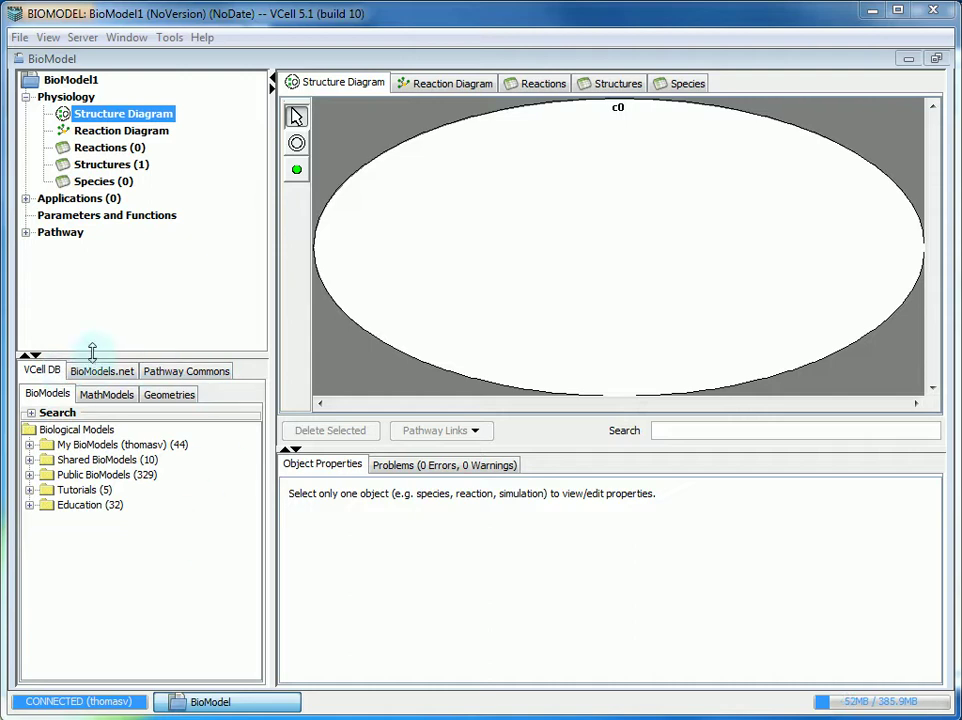
Search Pathway Commons for 'egfr' and scroll through the list of matching pathways.
left_click(196, 376)
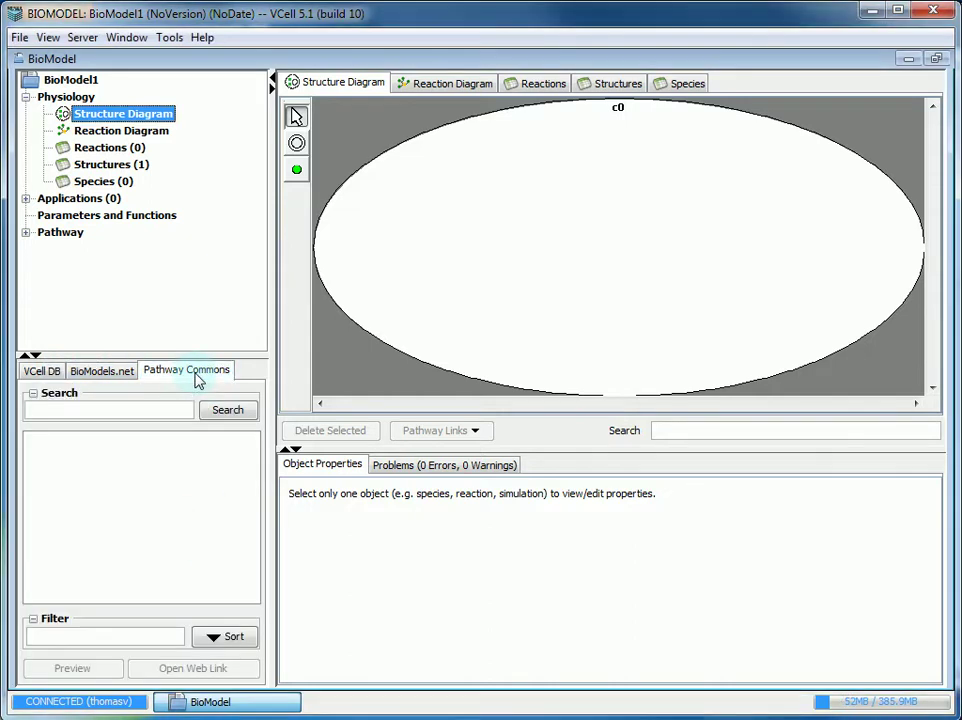
left_click(49, 409)
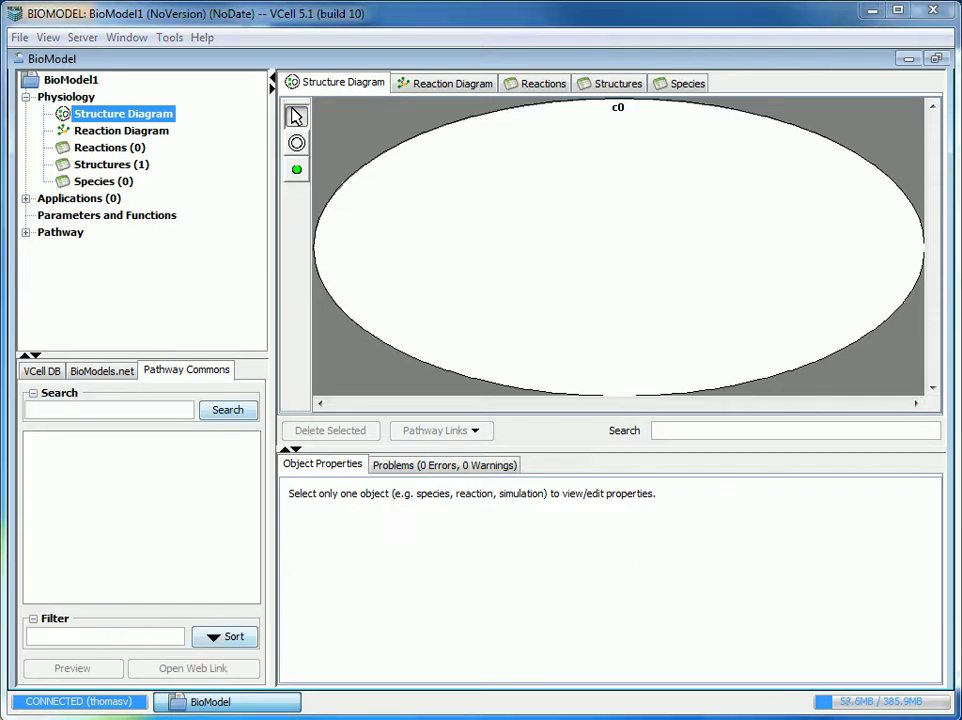
left_click(139, 414)
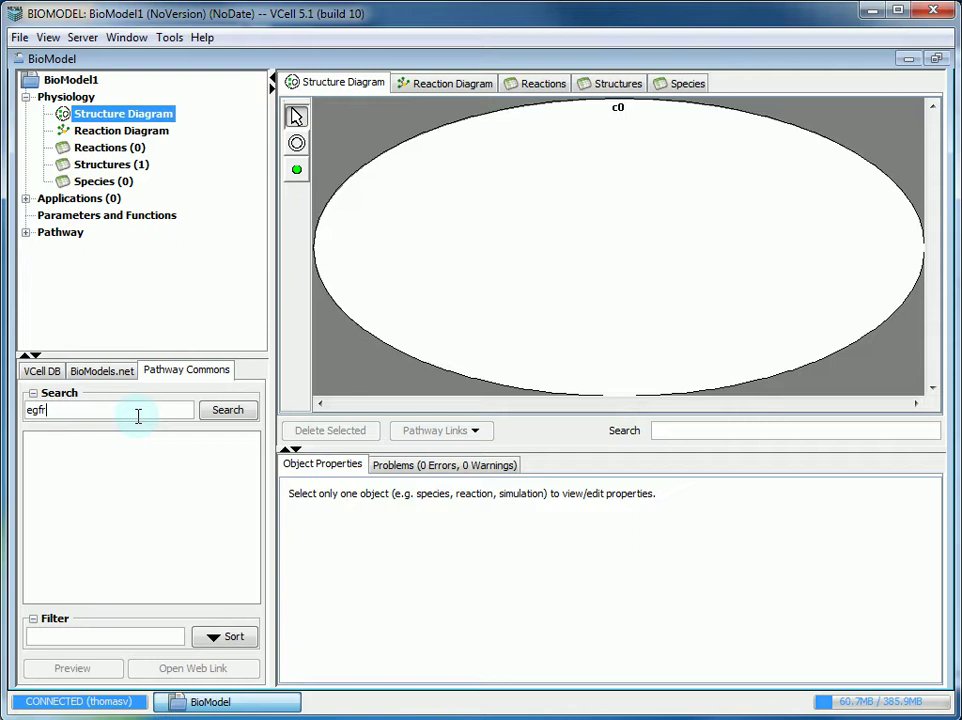
left_click(228, 414)
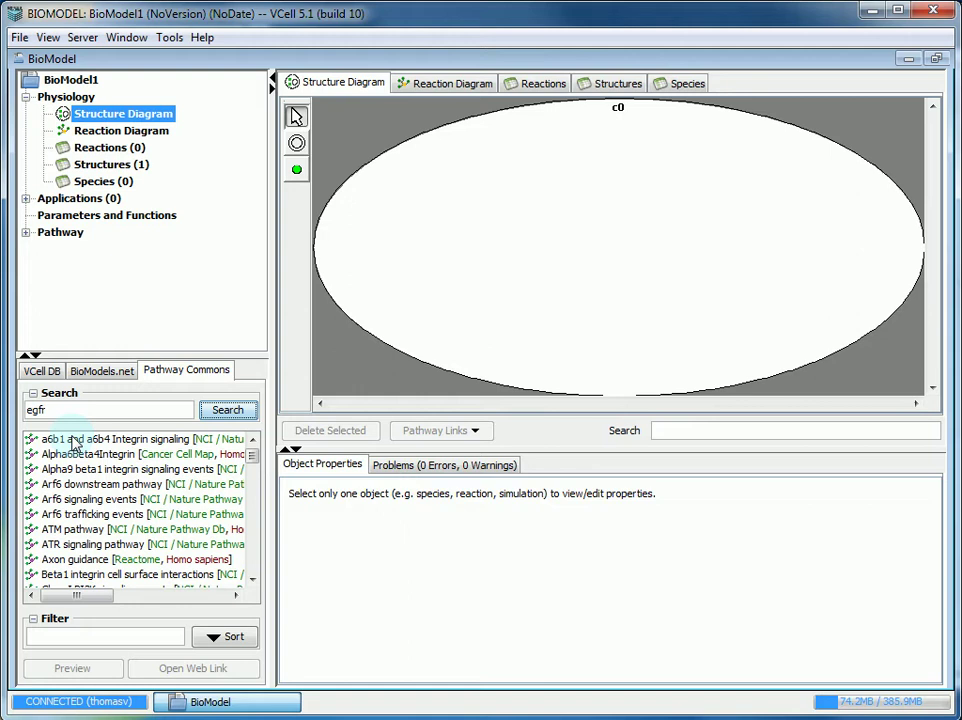
scroll(80, 460, "down", 10)
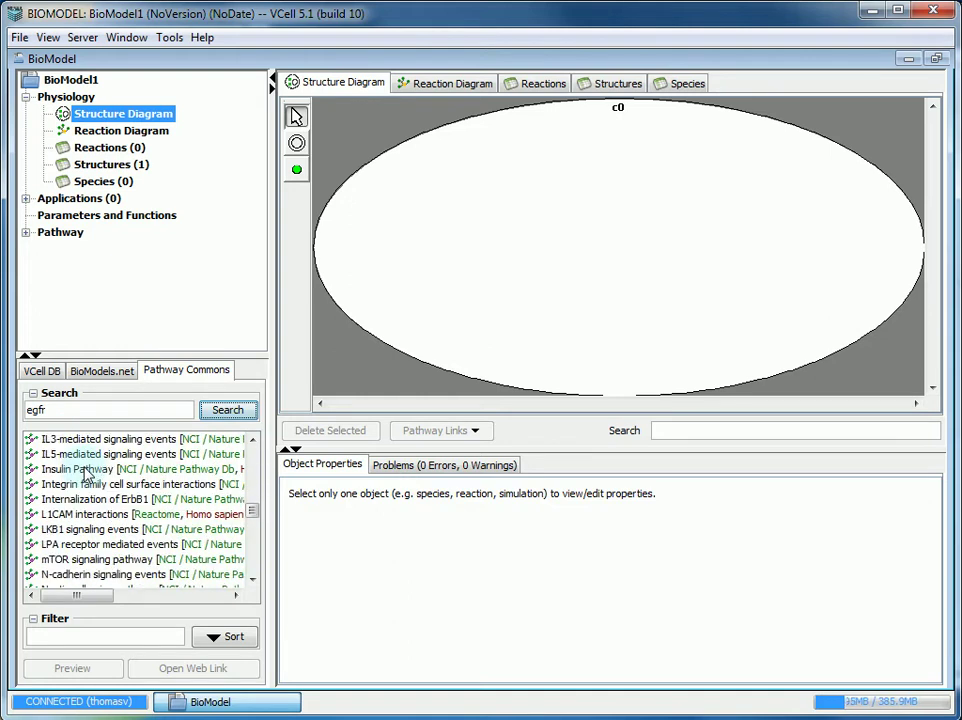
scroll(86, 474, "down", 10)
scroll(86, 474, "up", 4)
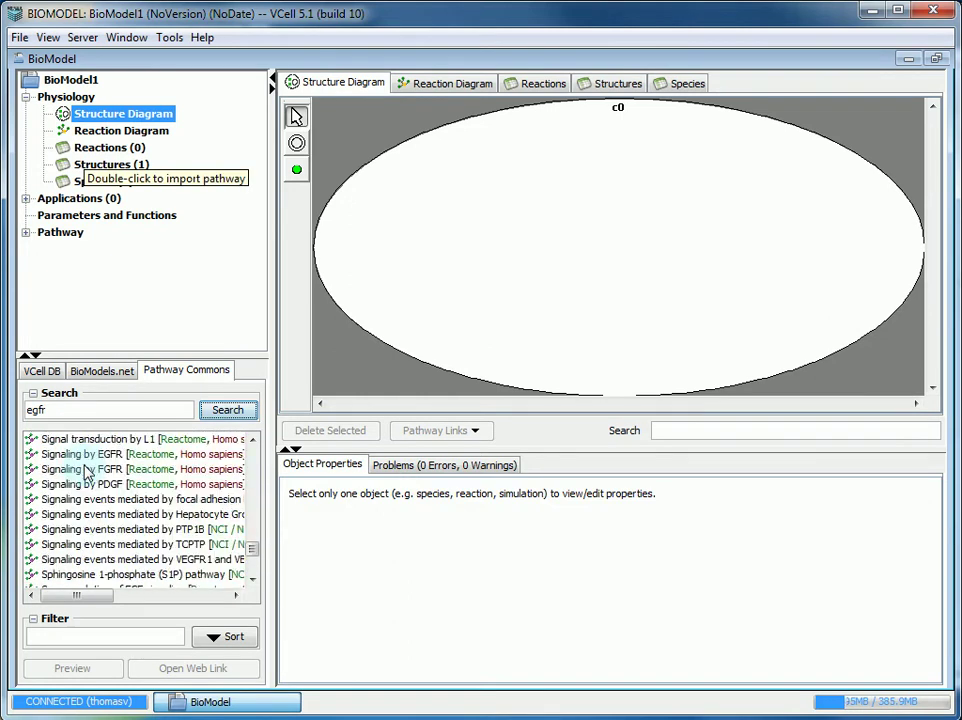
scroll(86, 474, "down", 3)
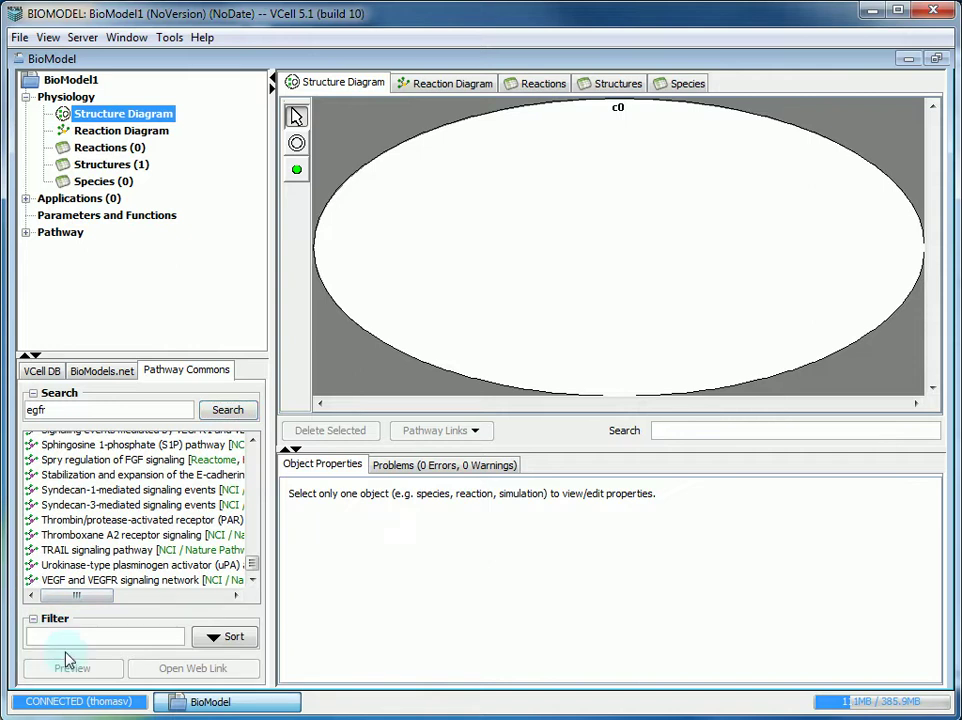
Filter the results by 'Signaling by E' and select the Reactome Signaling by EGFR pathway.
left_click(134, 632)
type("ign")
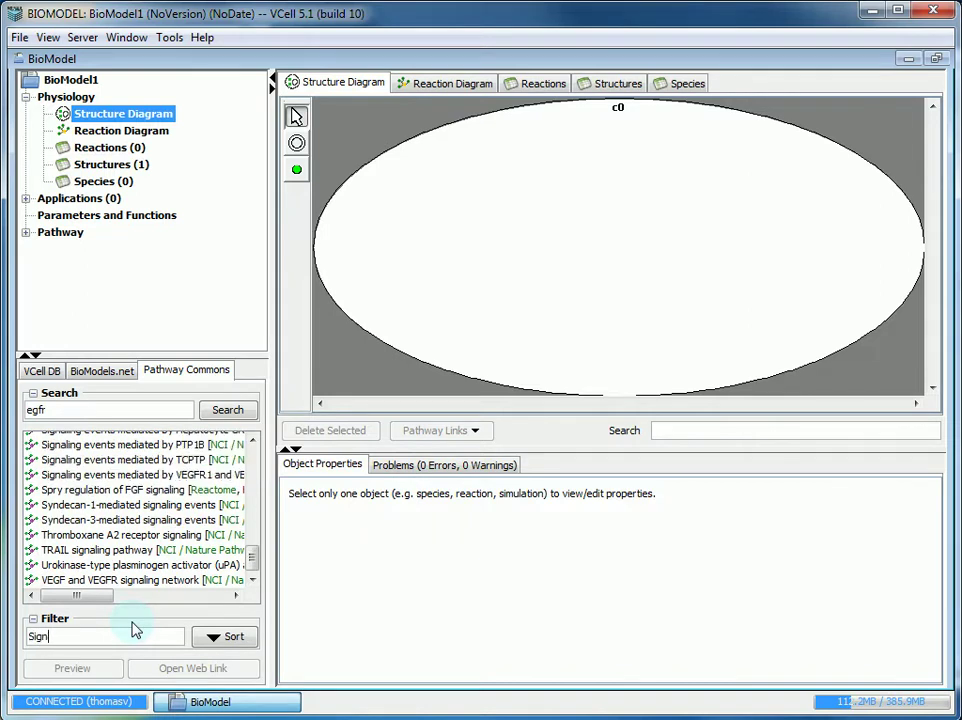
type("aling by ")
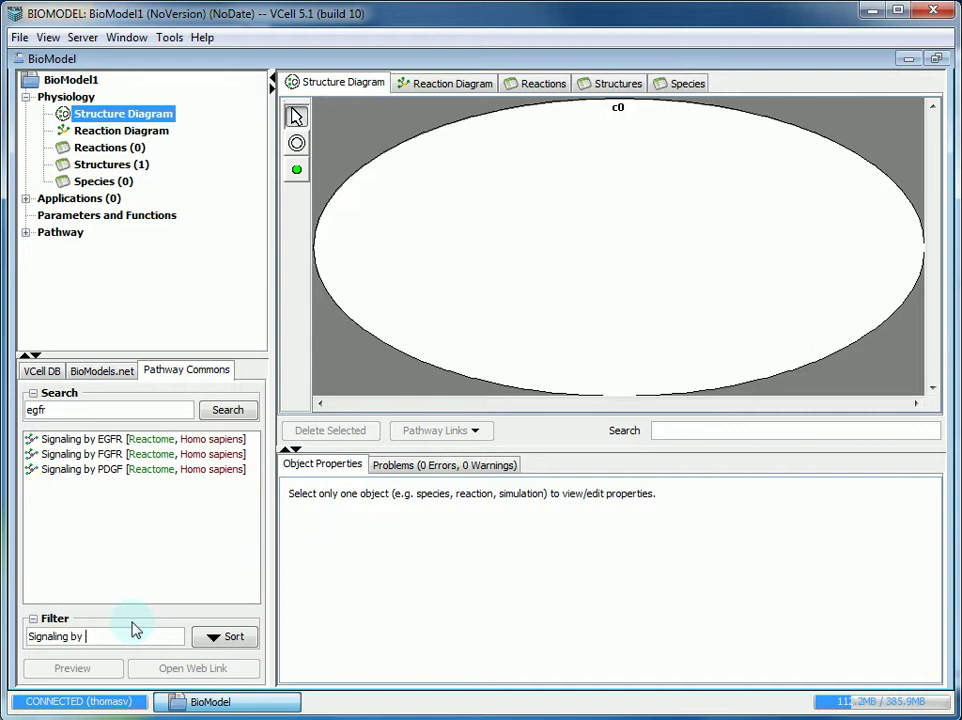
type("E")
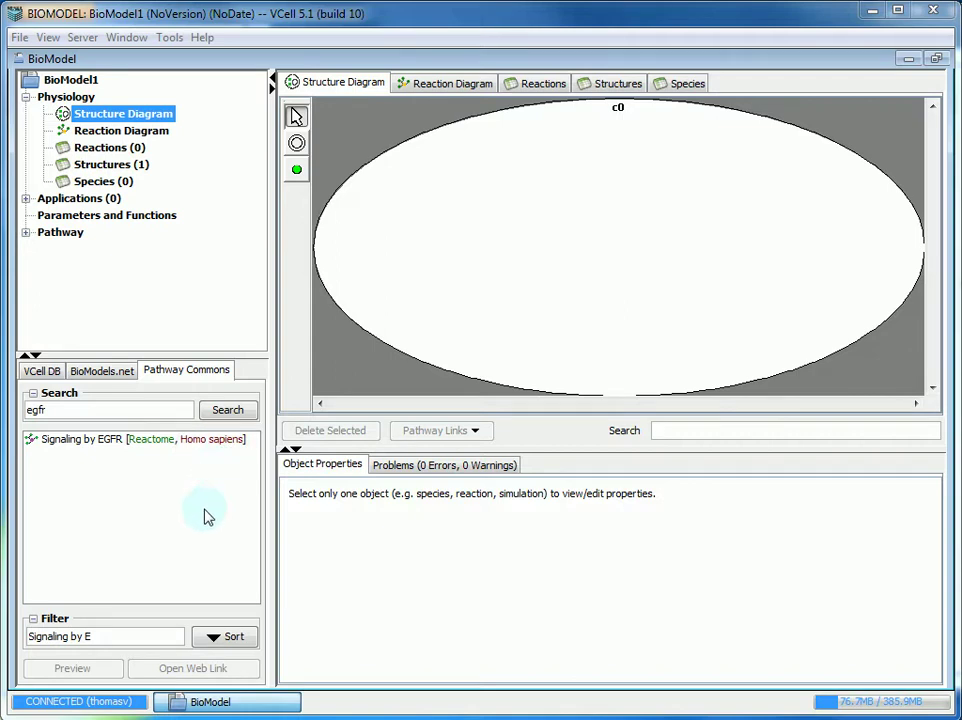
left_click(143, 634)
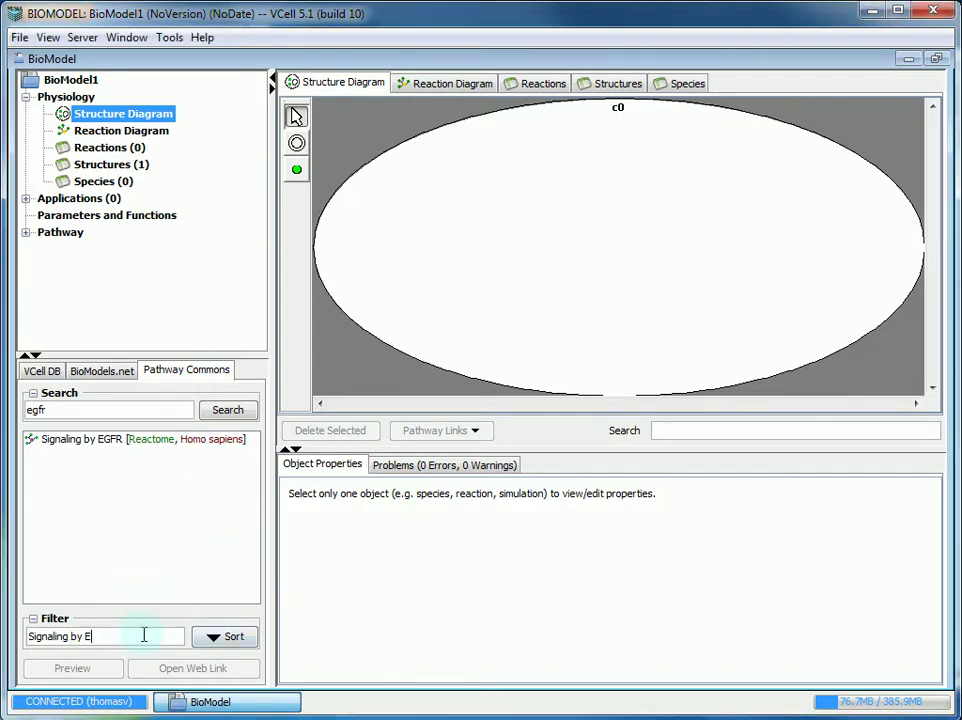
left_click(83, 446)
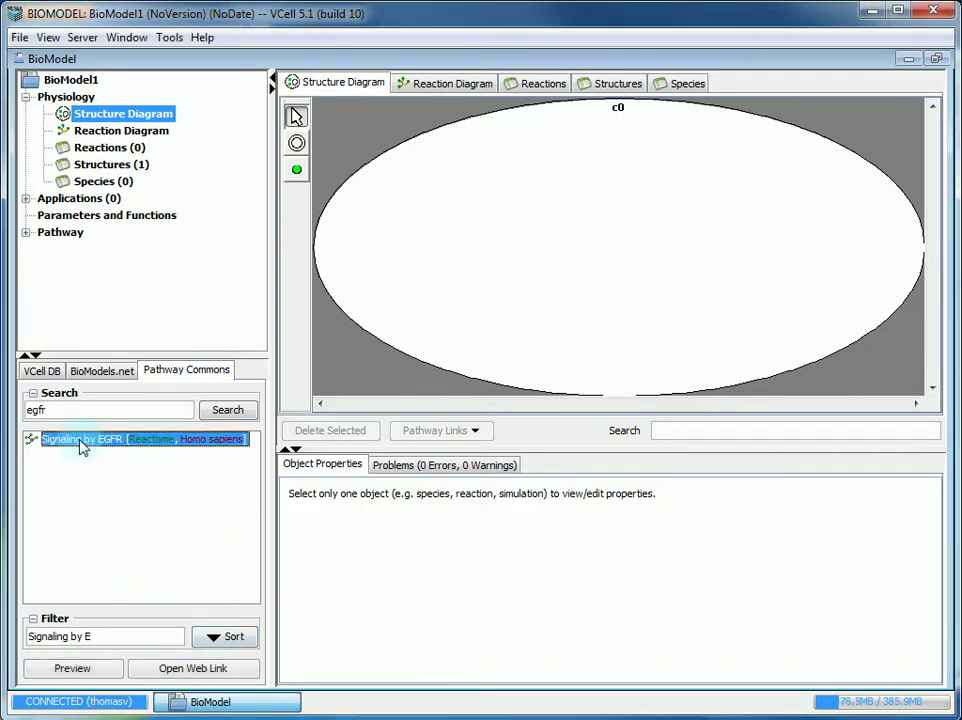
Open the Signaling by EGFR web page in Firefox and scroll through its reactions.
left_click(188, 670)
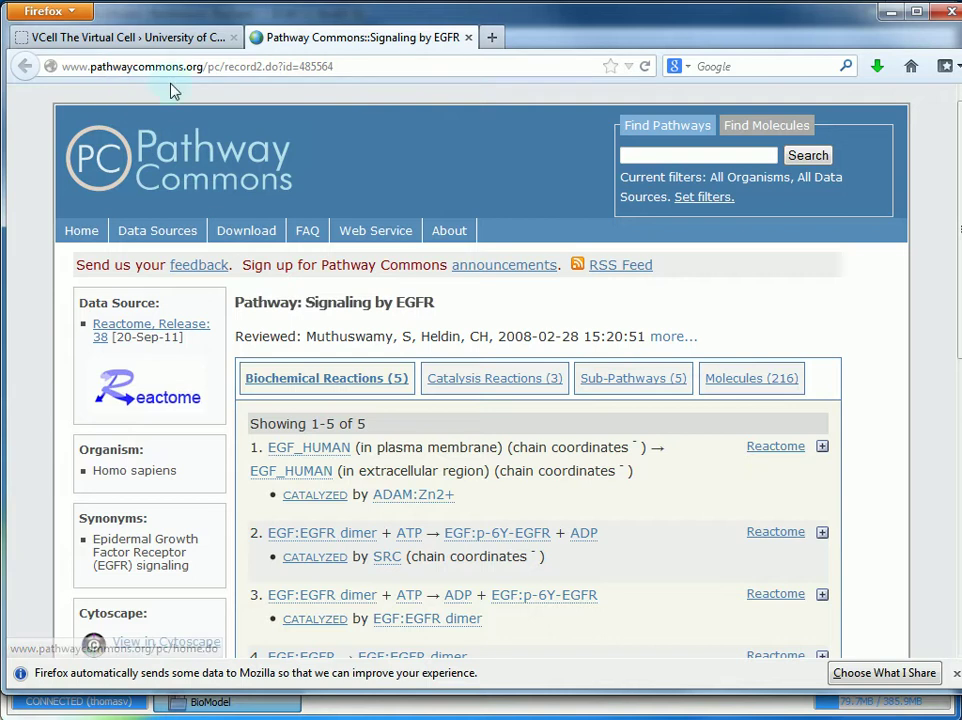
scroll(310, 397, "down", 2)
scroll(312, 400, "down", 4)
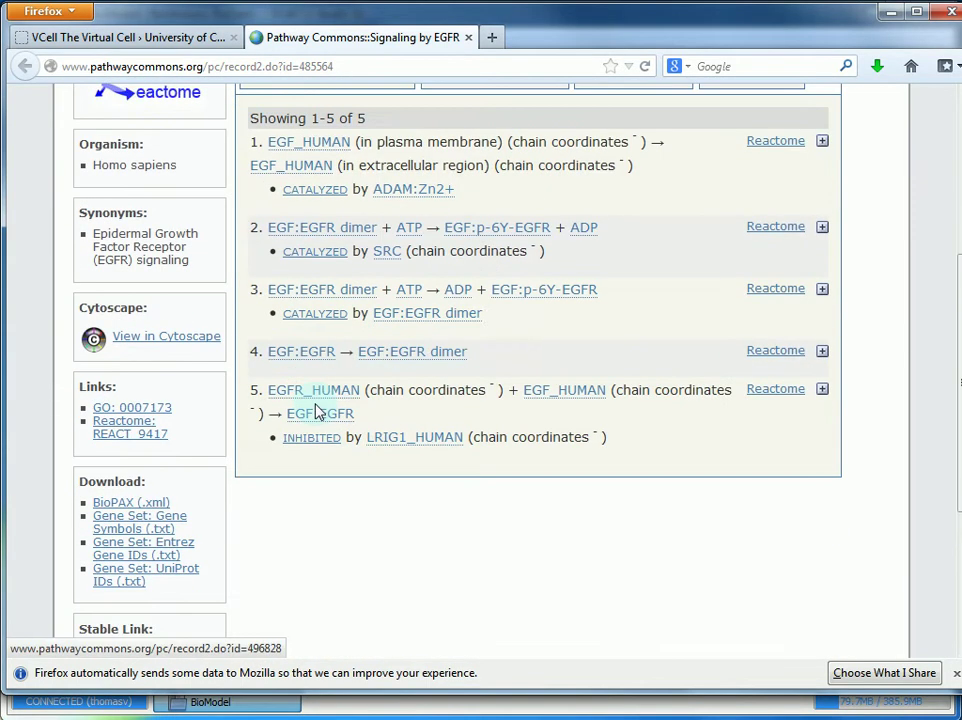
scroll(333, 400, "up", 5)
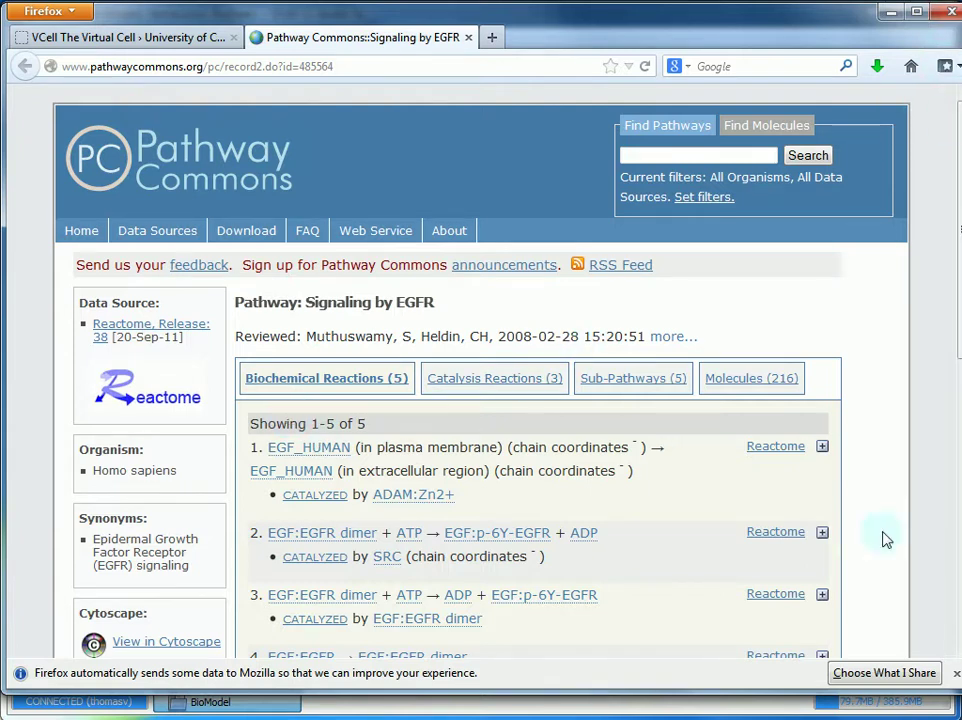
Back in Virtual Cell, preview the pathway's 319 entities, page through them, and sort by Type.
left_click(457, 705)
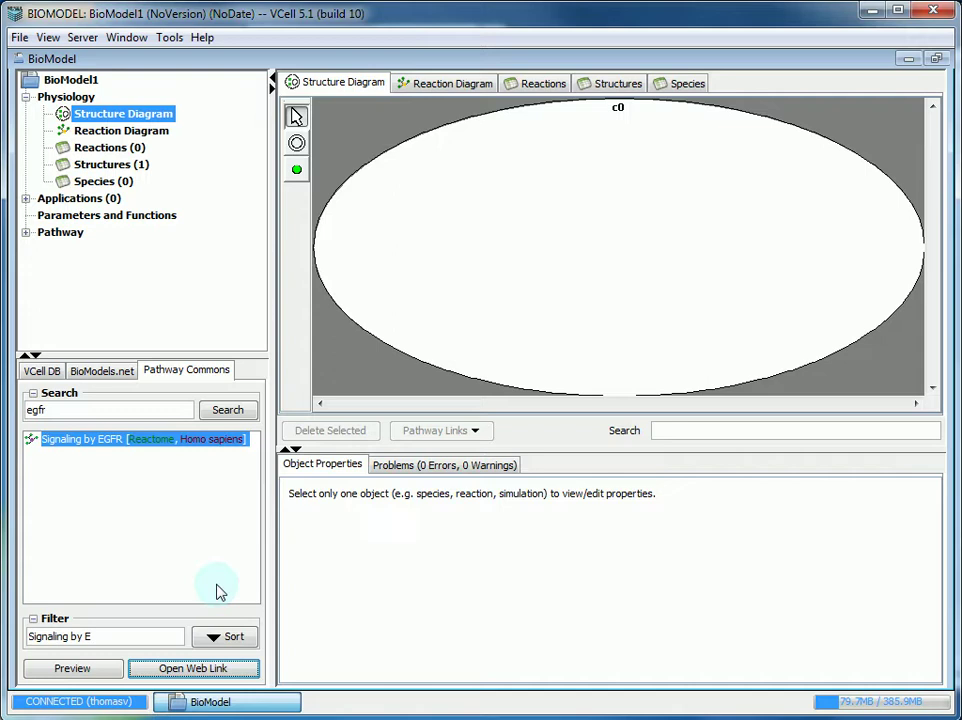
left_click(84, 674)
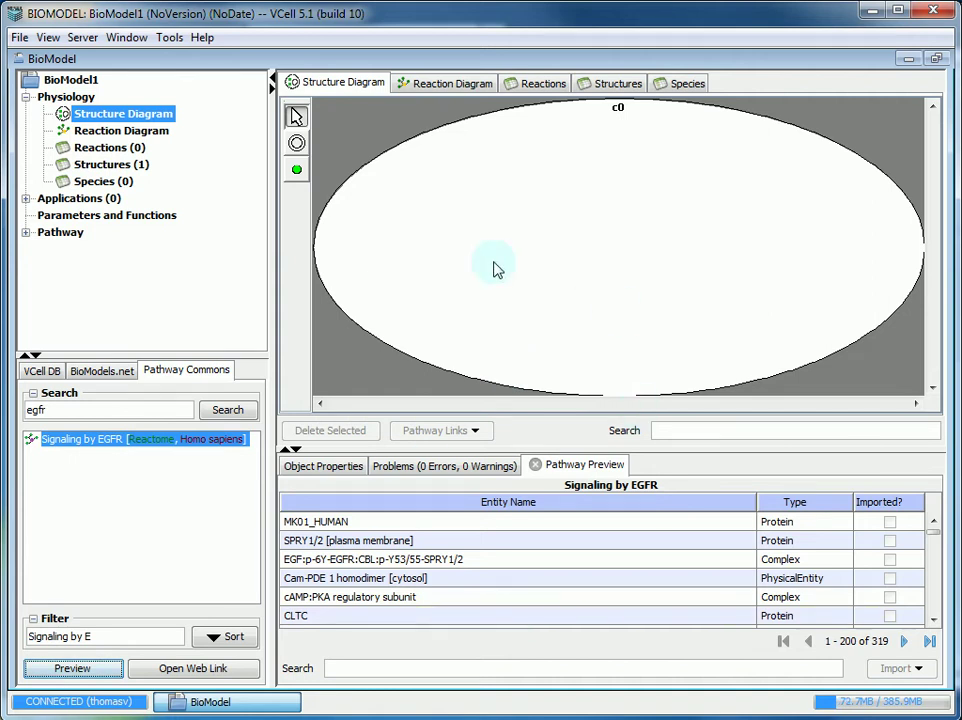
left_click(376, 561)
left_click(364, 524)
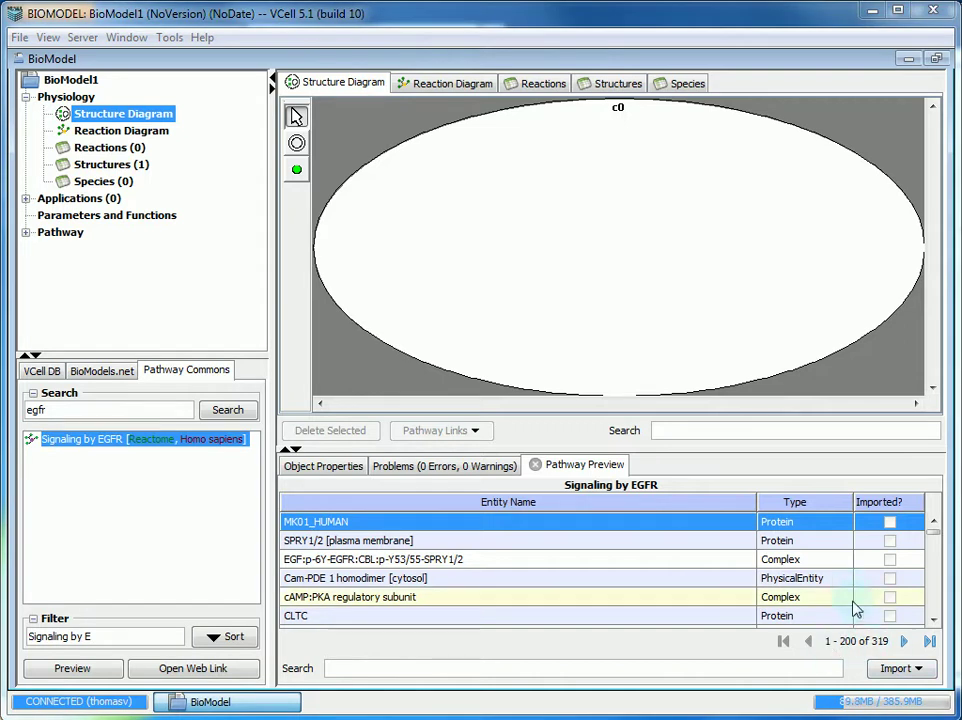
left_click(903, 643)
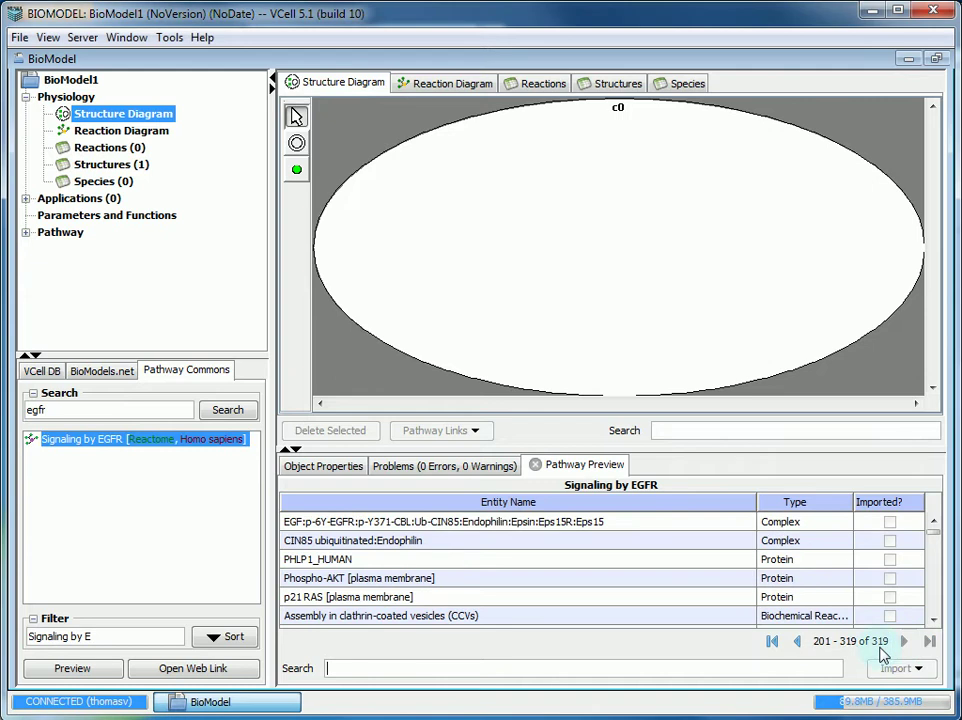
left_click(796, 643)
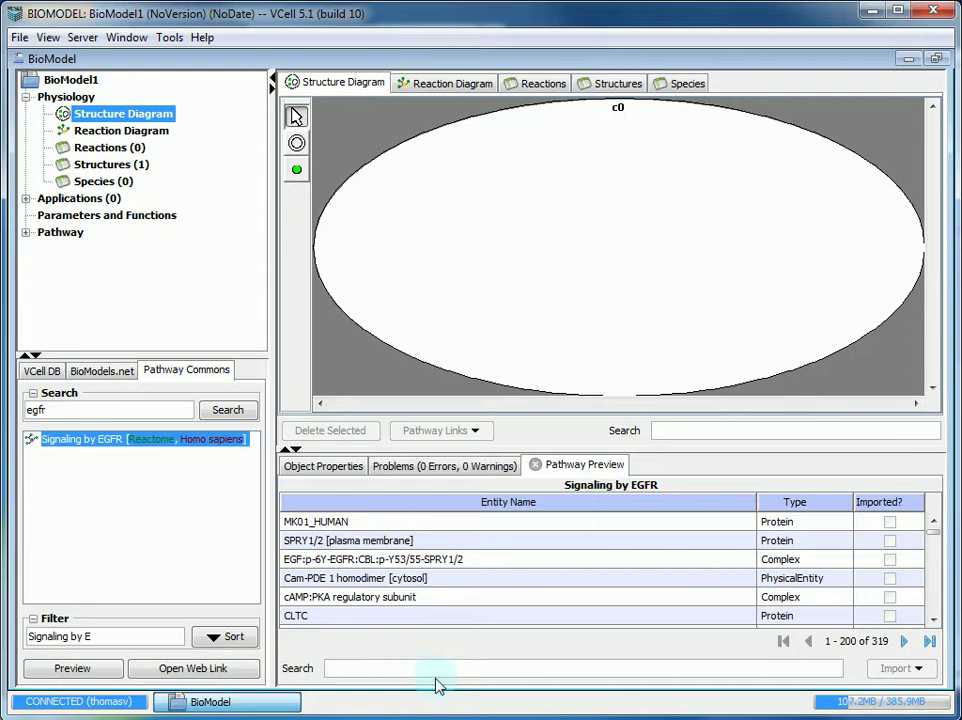
left_click(795, 504)
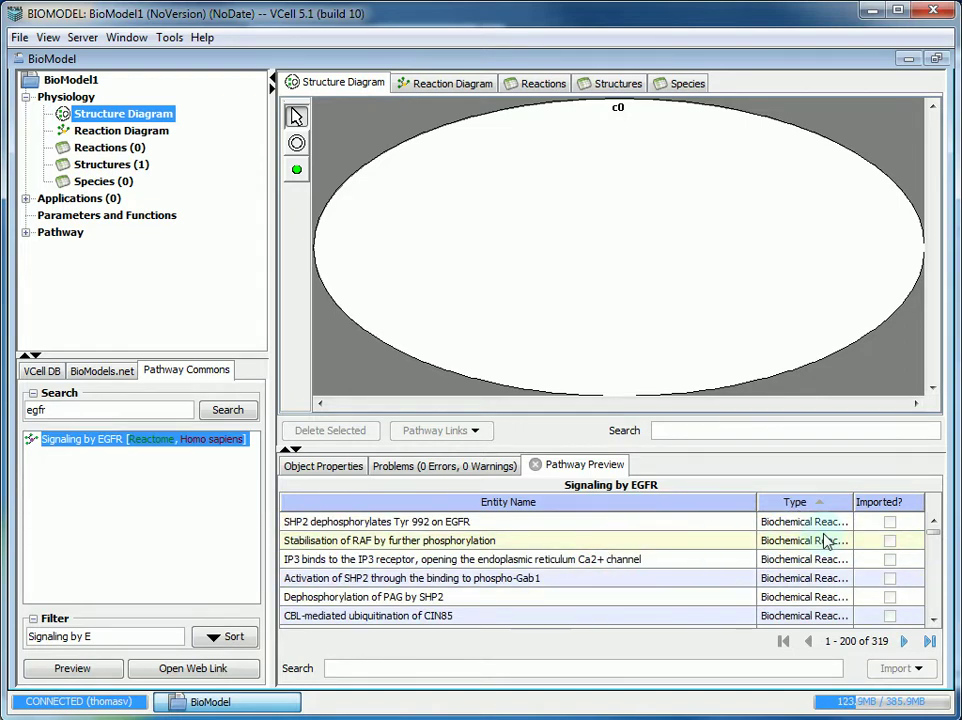
scroll(785, 530, "down", 10)
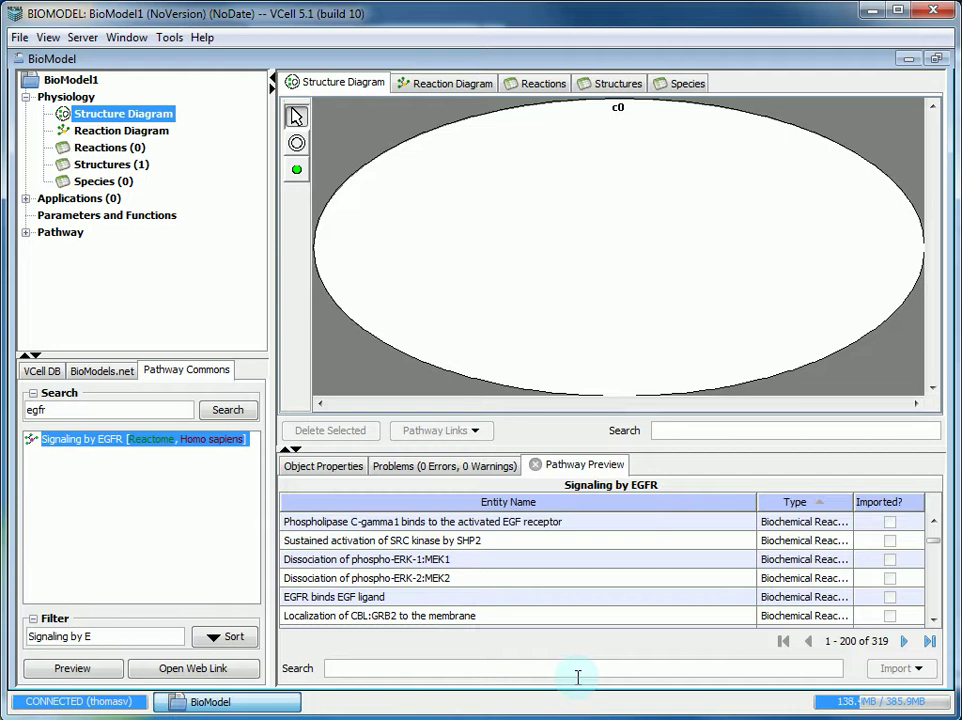
Search the preview for 'CBL binds to', select the CBL binds to GRB2 reaction, and open Import.
type("CBL gi")
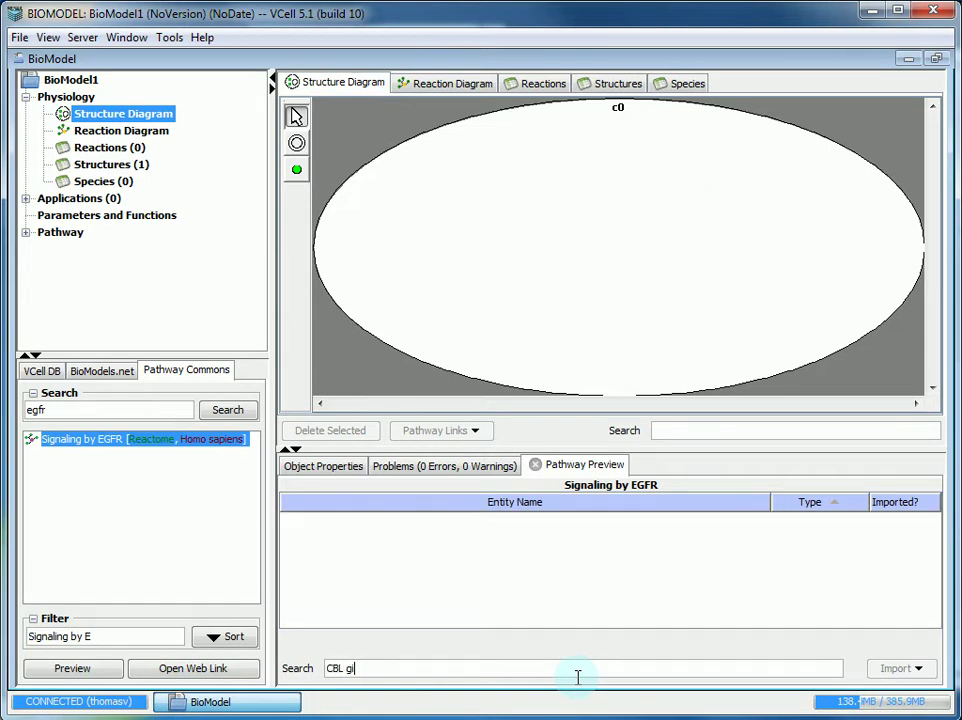
key("BackSpace")
type("bin")
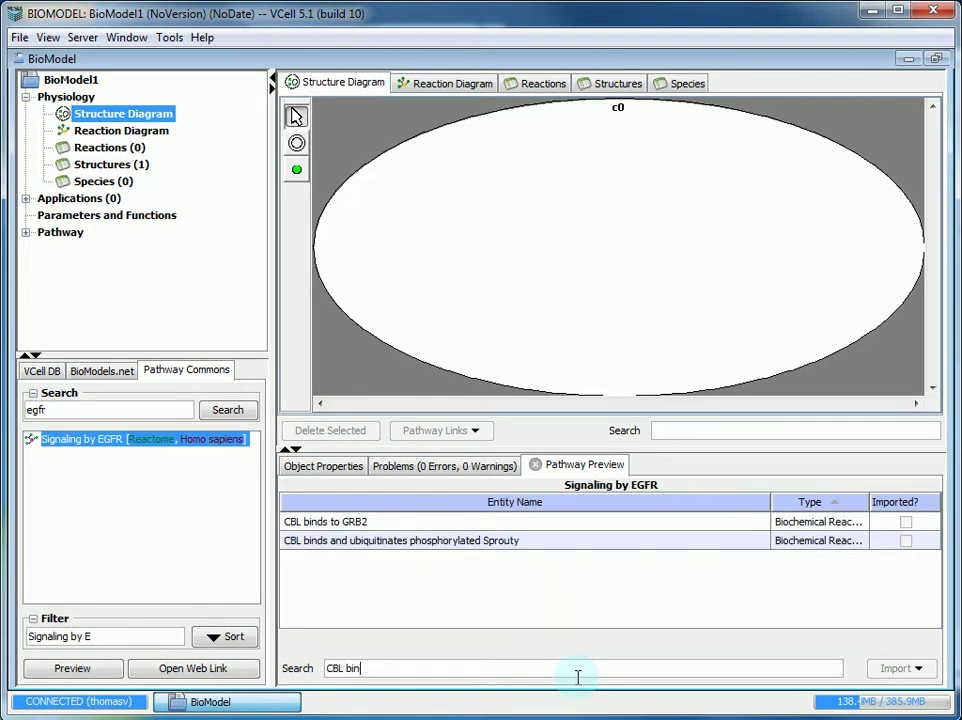
type("ds to")
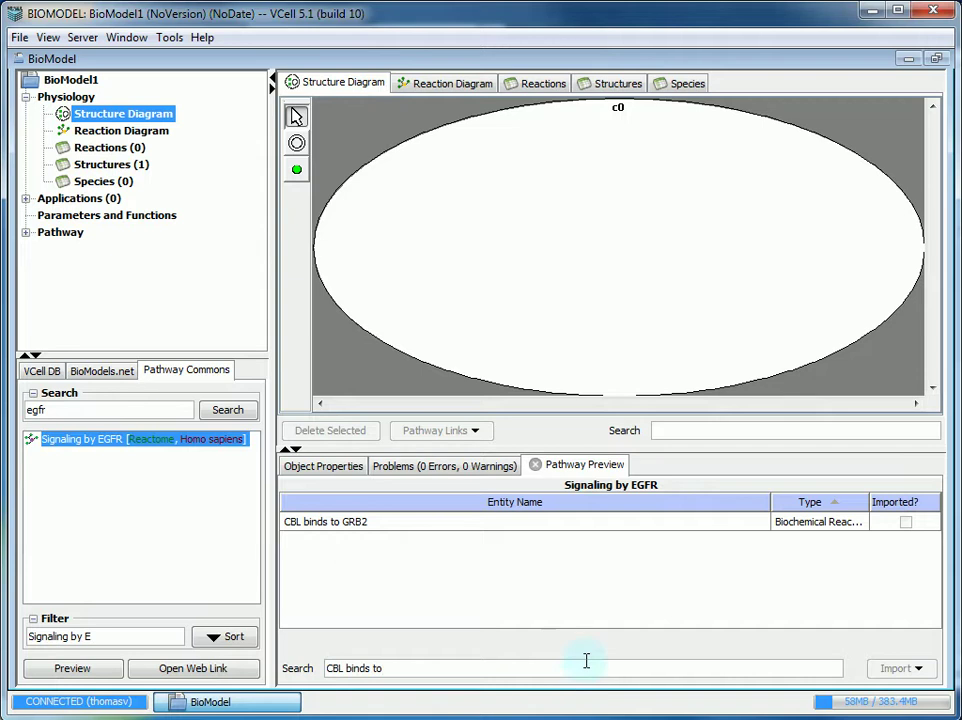
left_click(401, 530)
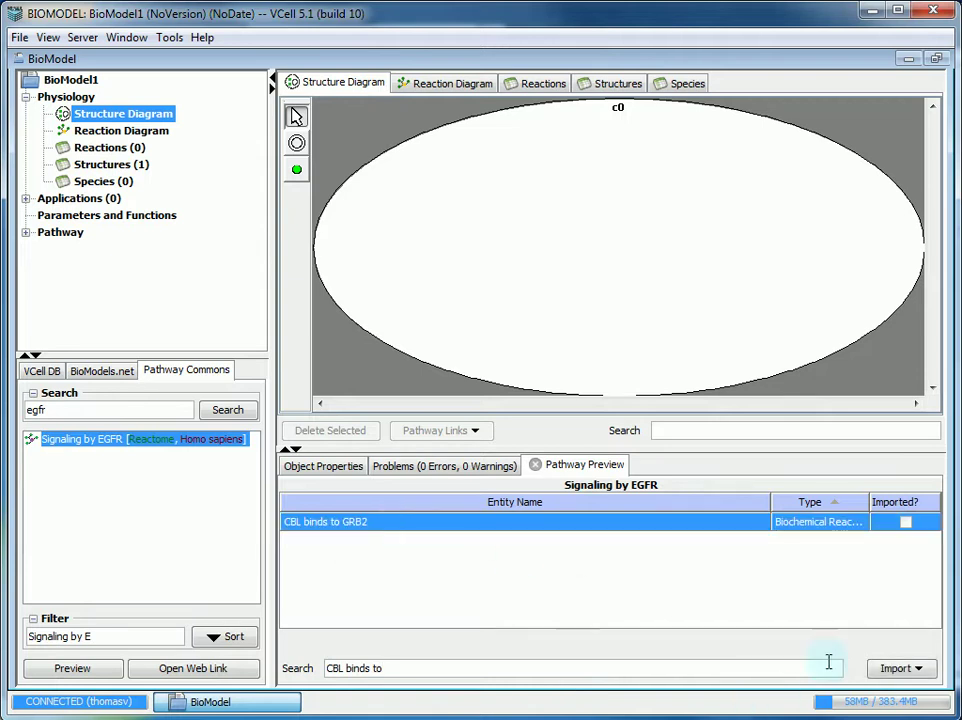
left_click(908, 678)
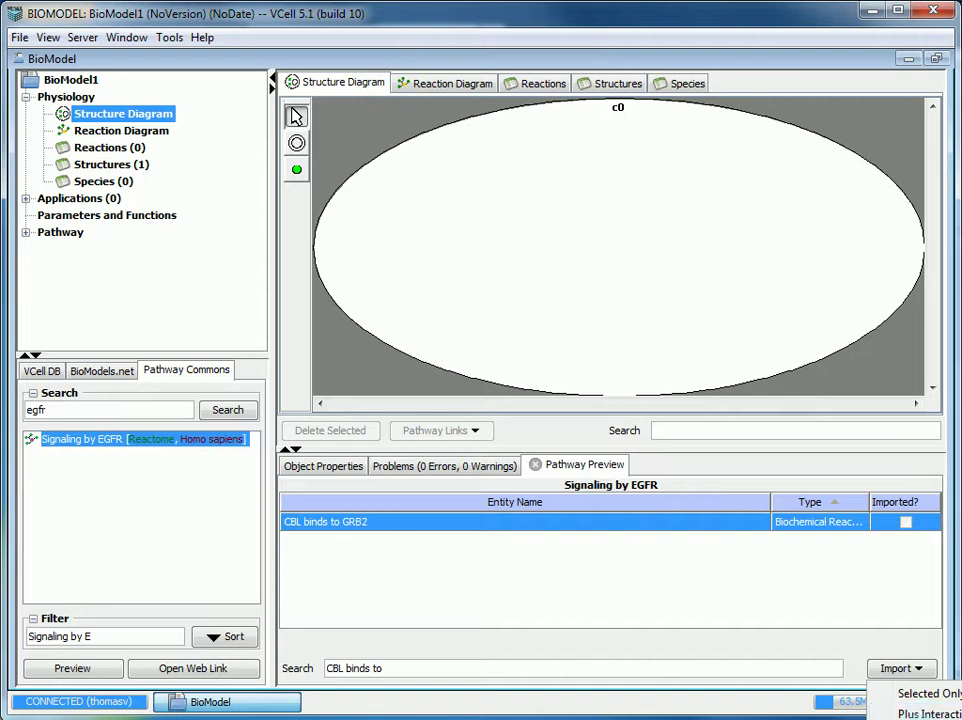
Import only the selected reaction, then arrange the diagram with circular, anneal and relax layouts.
left_click(916, 696)
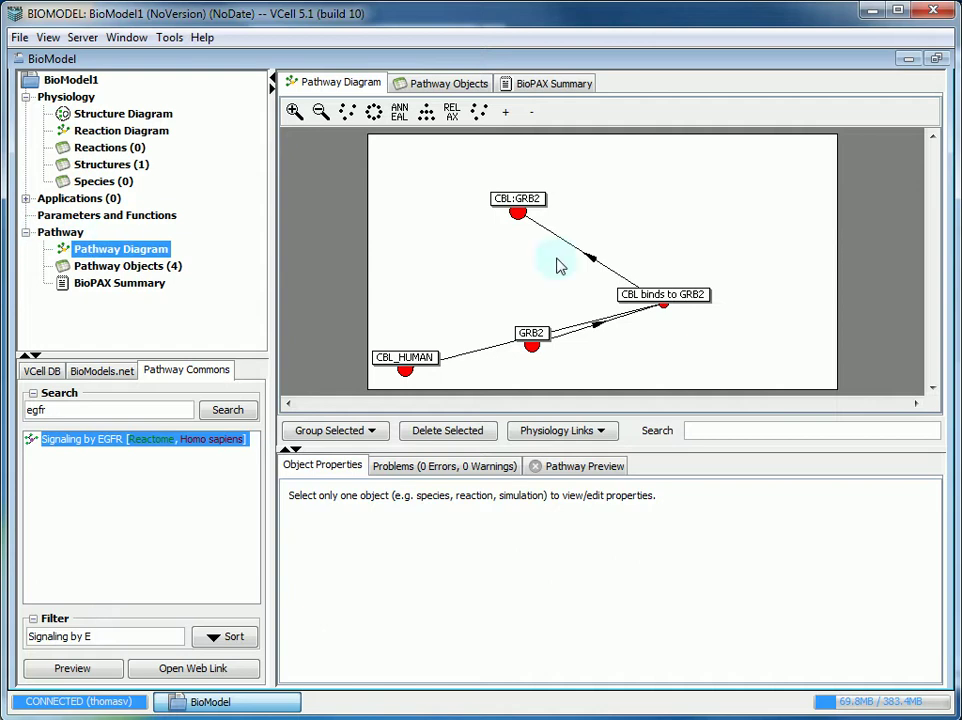
left_click_drag(397, 369, 400, 300)
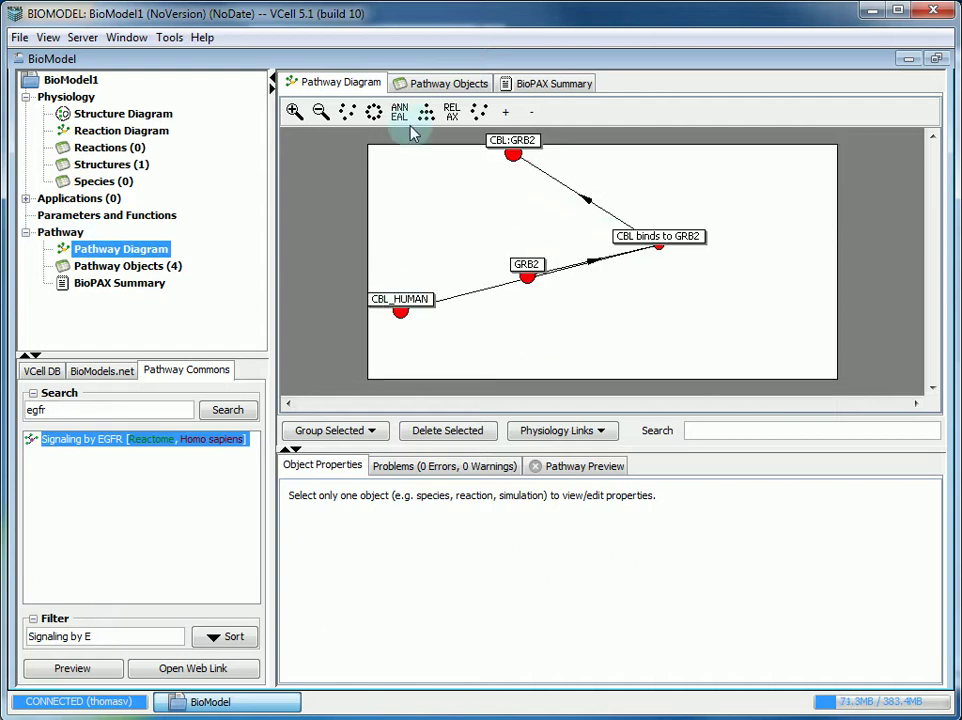
left_click(373, 112)
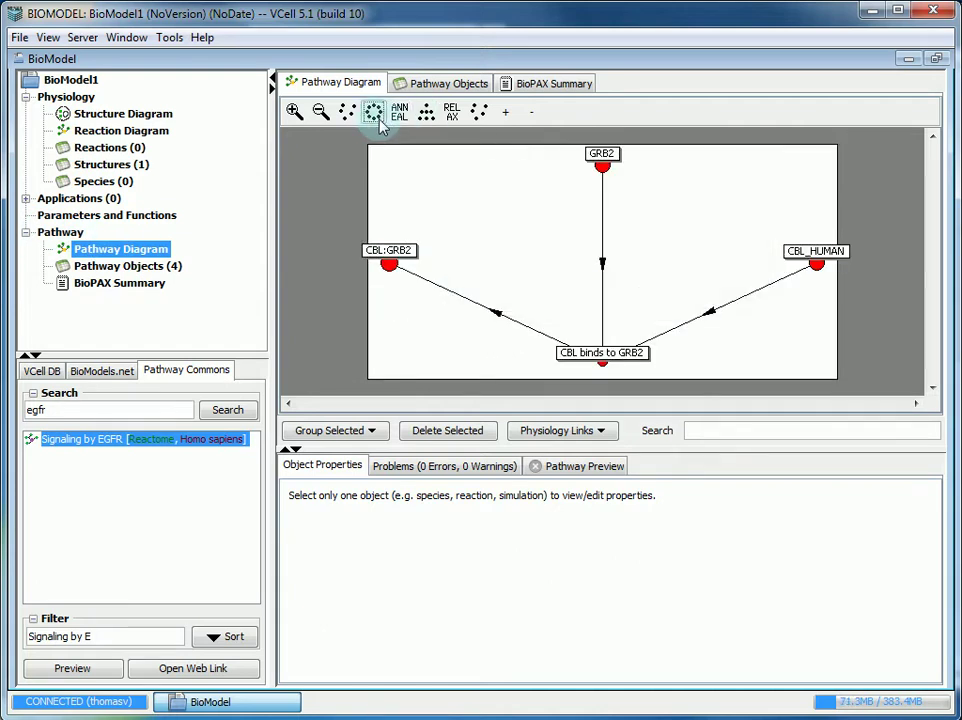
left_click(399, 114)
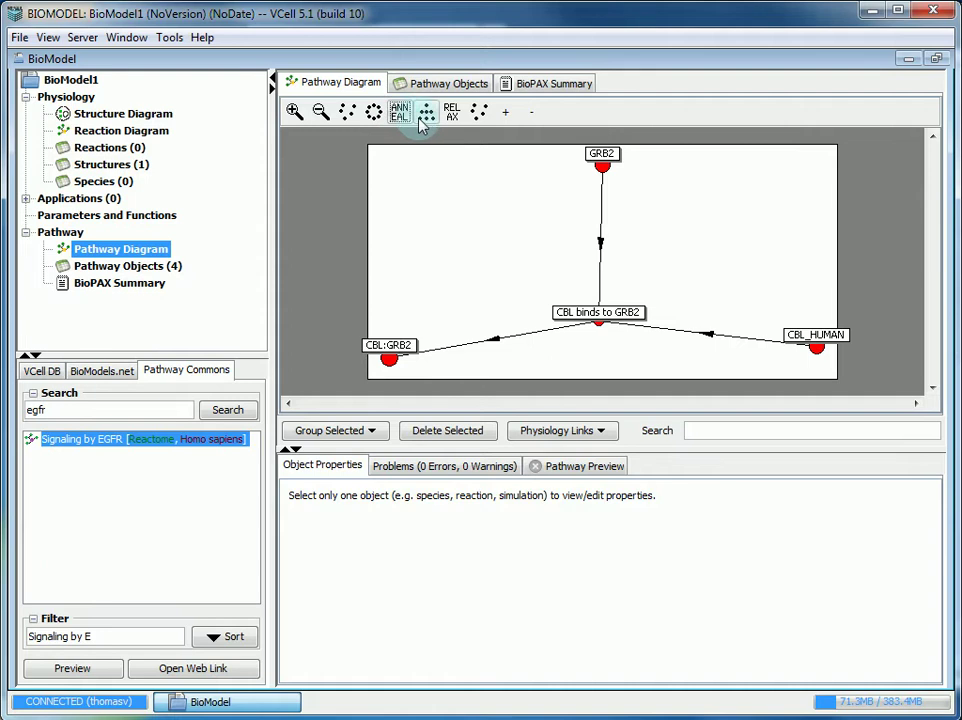
left_click(426, 118)
left_click(452, 115)
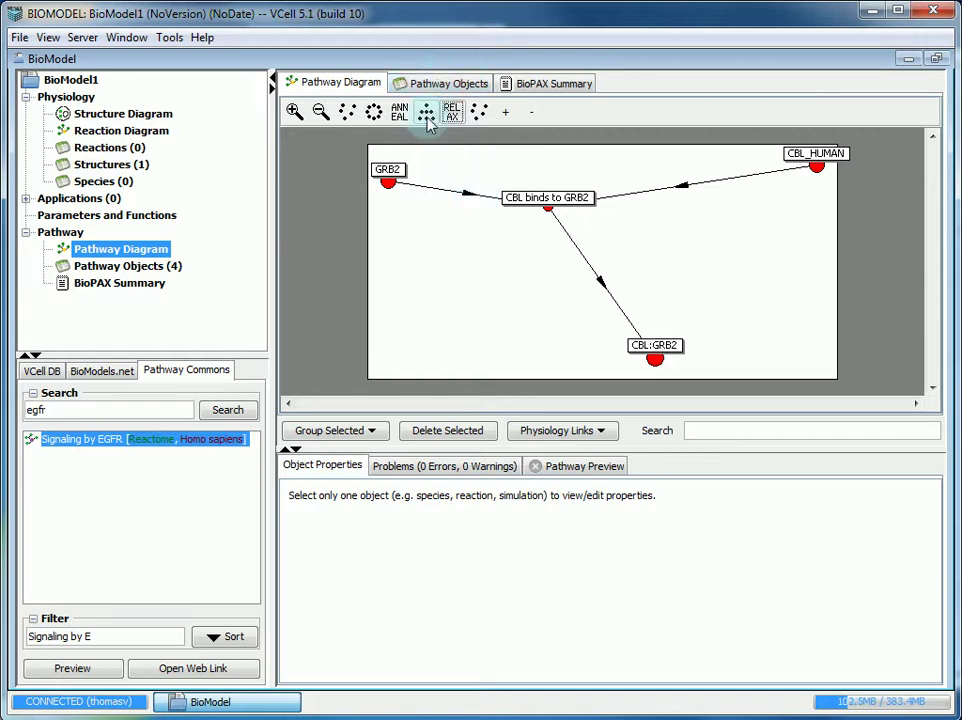
left_click(540, 268)
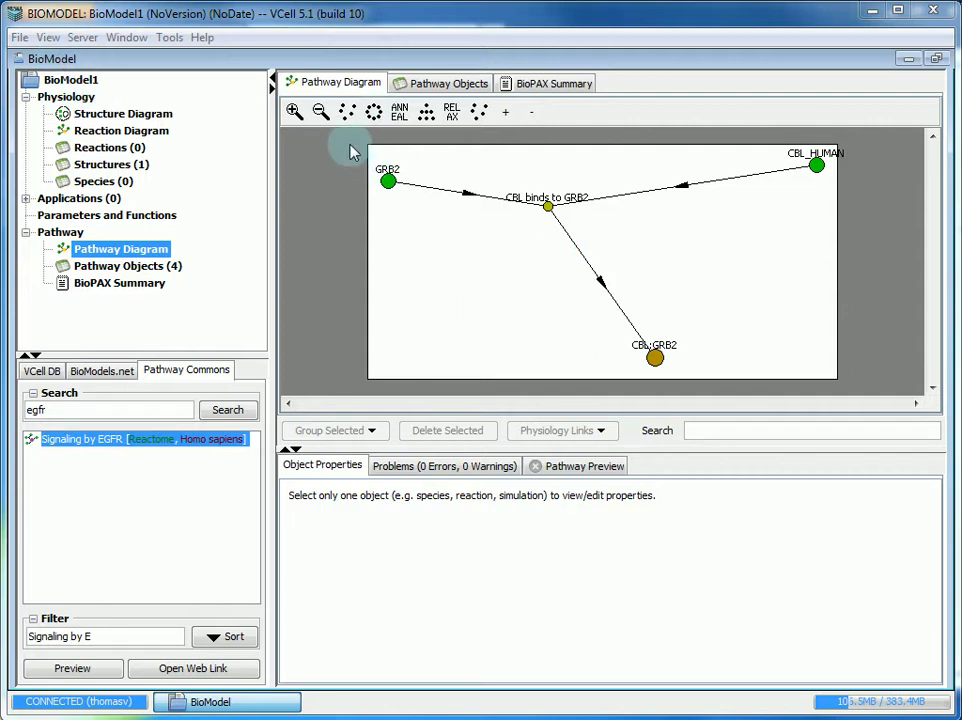
Inspect the properties of the CBL binds to GRB2 reaction and the CBL:GRB2 complex.
left_click(548, 206)
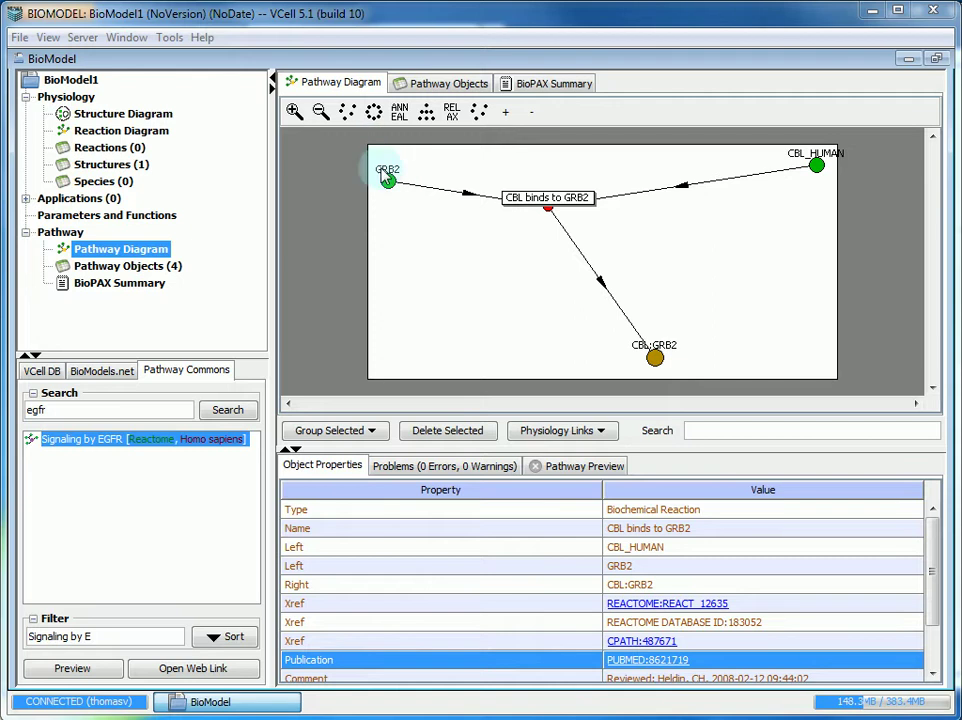
left_click(654, 356)
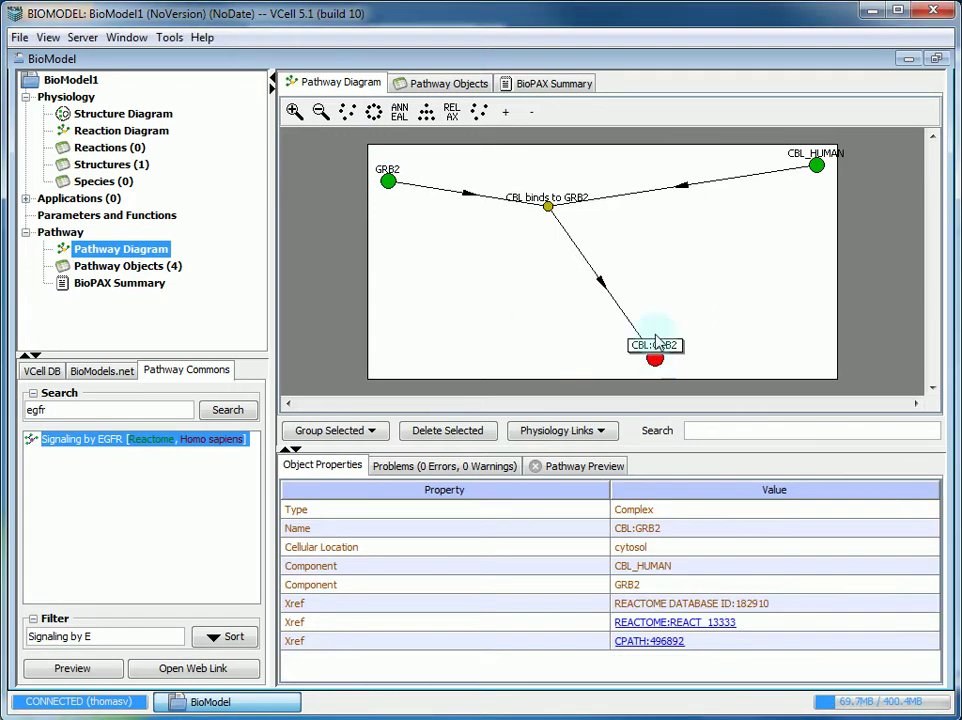
left_click(548, 208)
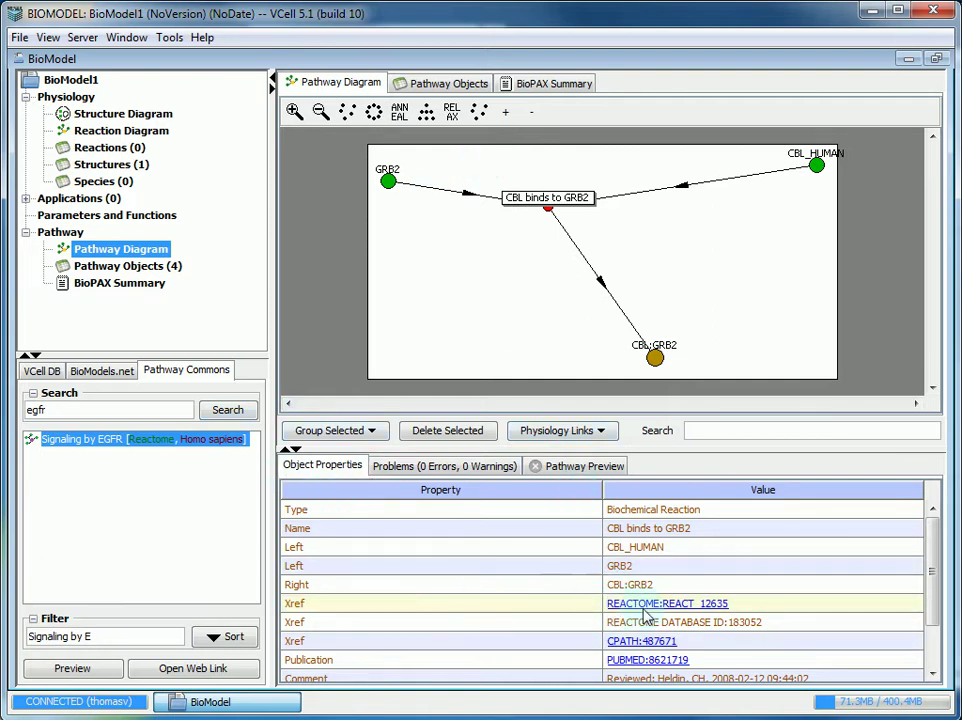
Read the linked PUBMED:8621719 abstract in Firefox, then return to Virtual Cell.
left_click(636, 664)
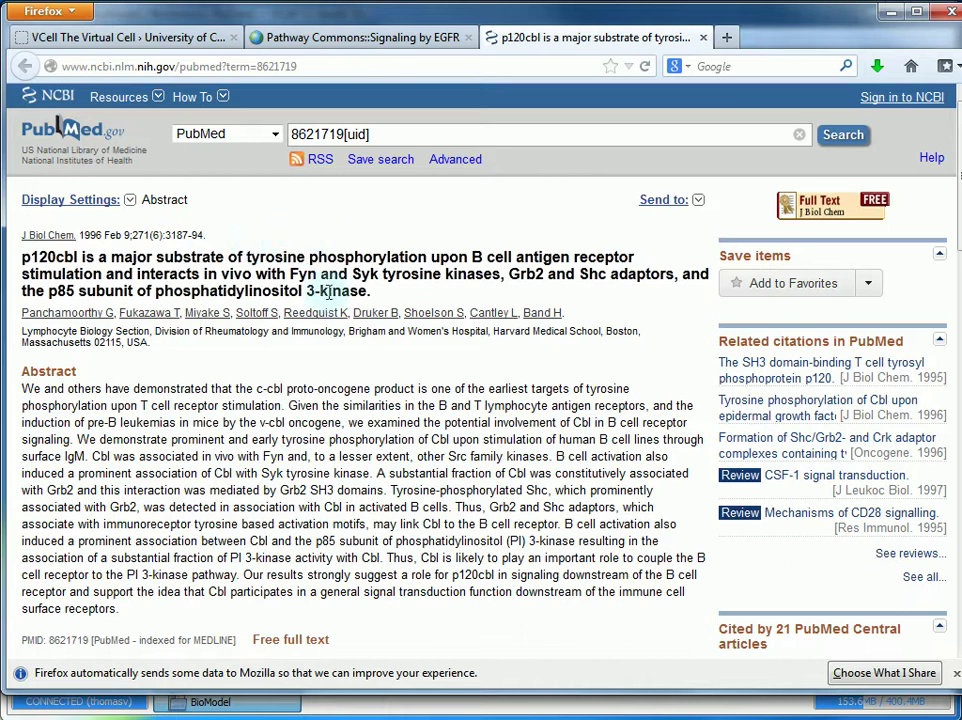
scroll(290, 390, "down", 4)
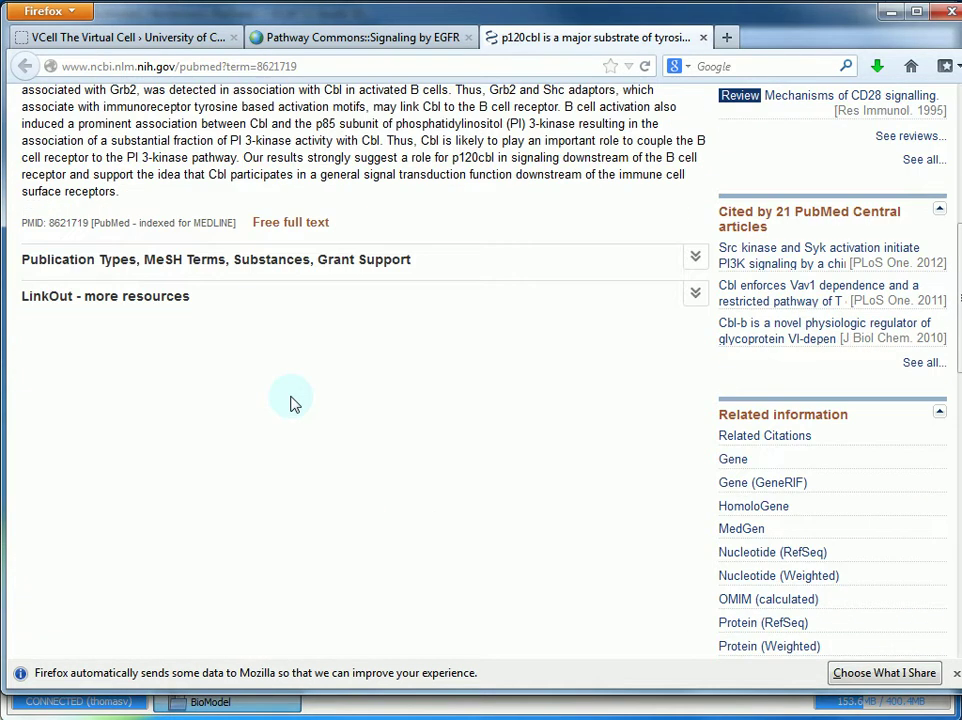
scroll(292, 398, "up", 3)
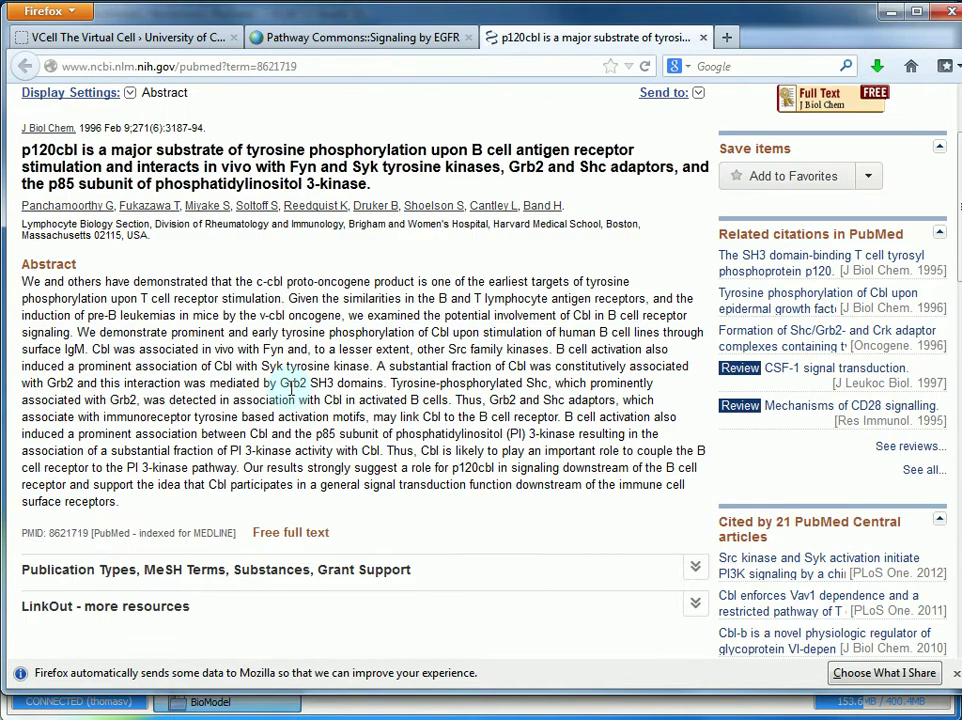
left_click(588, 712)
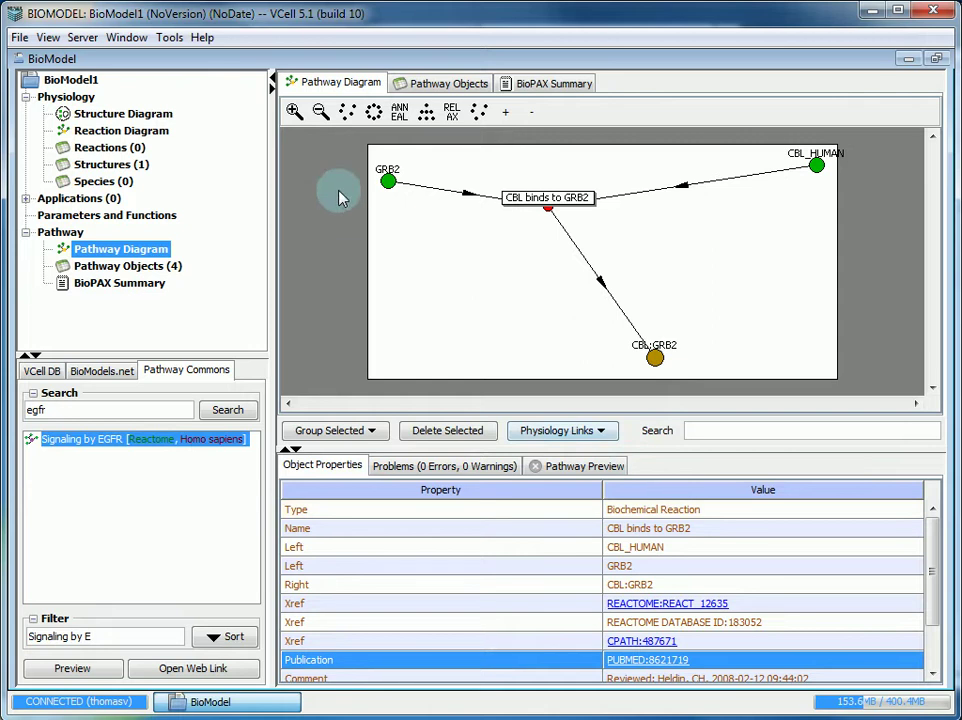
Select all four pathway objects and start Import into Physiology from Physiology Links.
left_click_drag(362, 146, 855, 382)
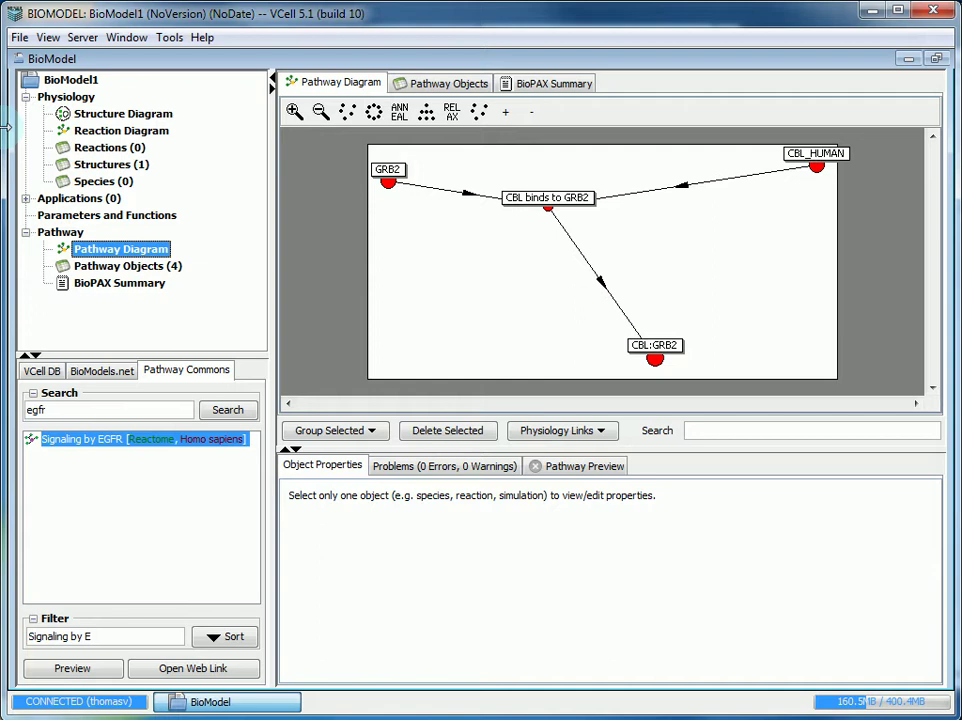
left_click_drag(356, 140, 859, 380)
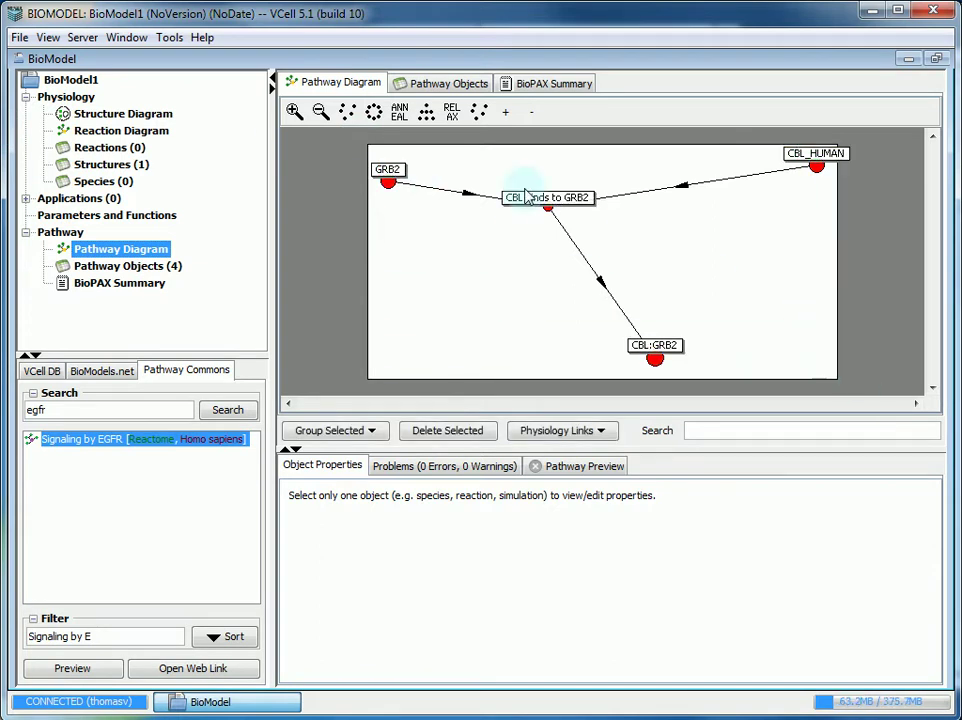
left_click(569, 438)
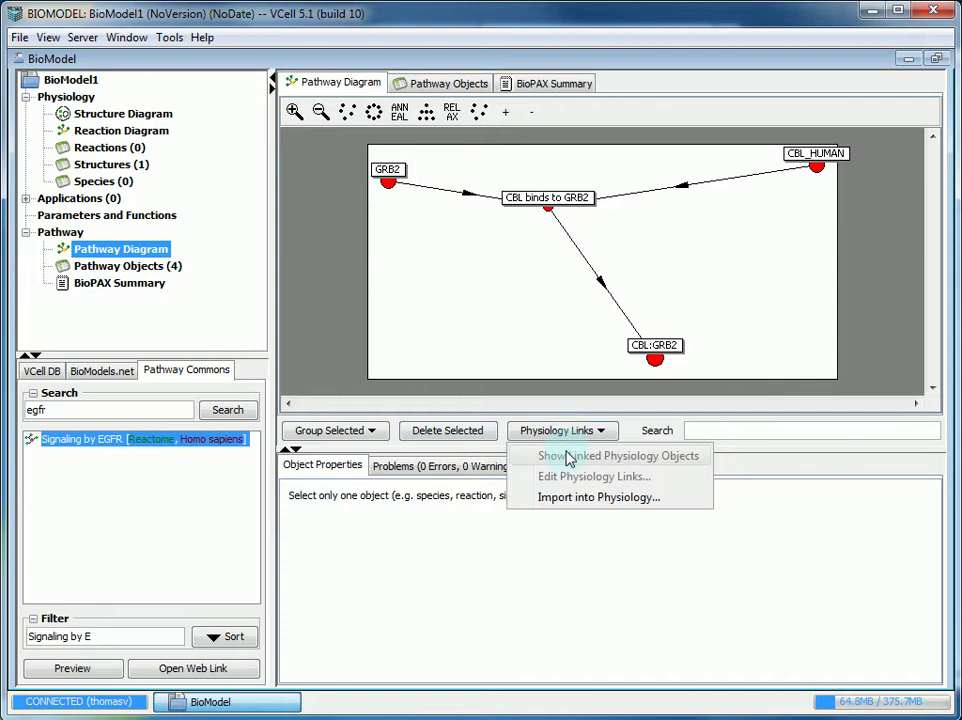
left_click(561, 503)
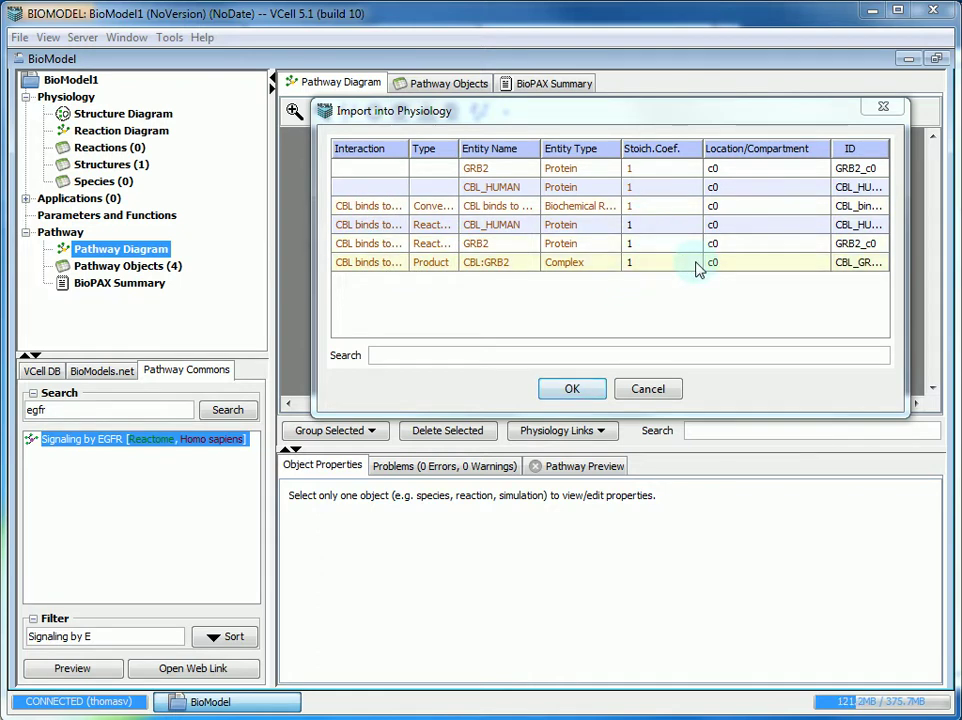
Review stoichiometry and compartments, keep GRB2 in compartment c0, and confirm the import.
left_click(855, 169)
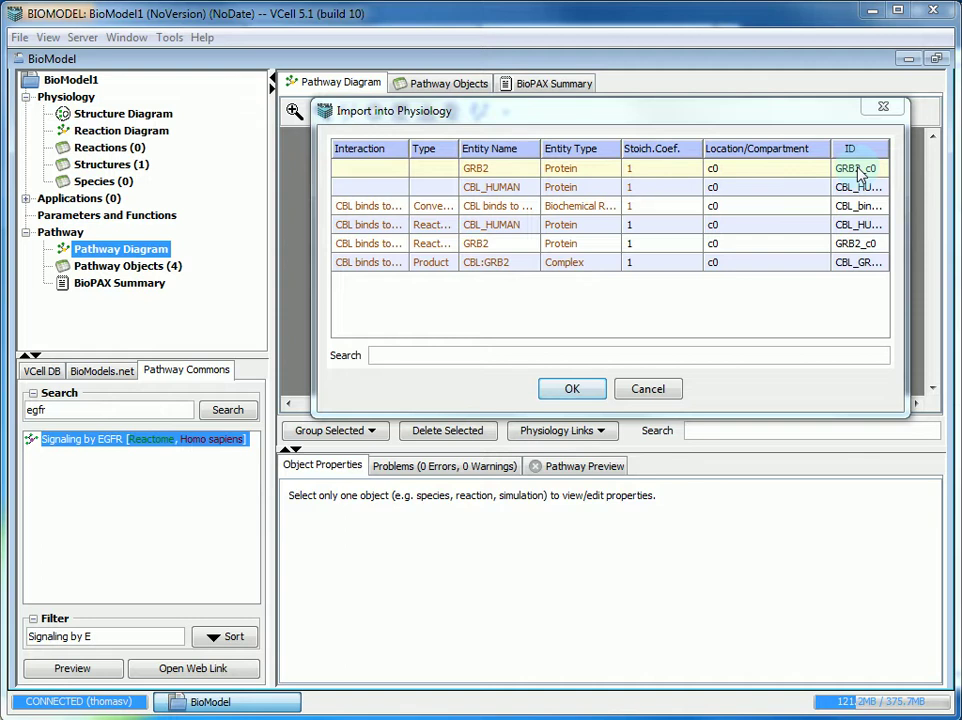
double_click(659, 231)
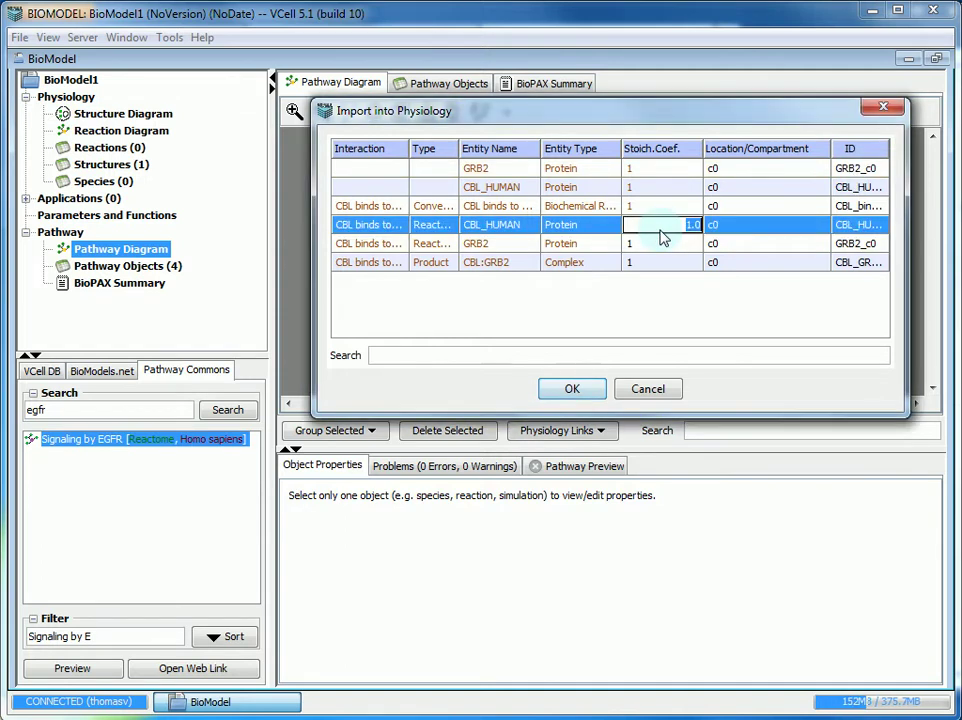
left_click(650, 208)
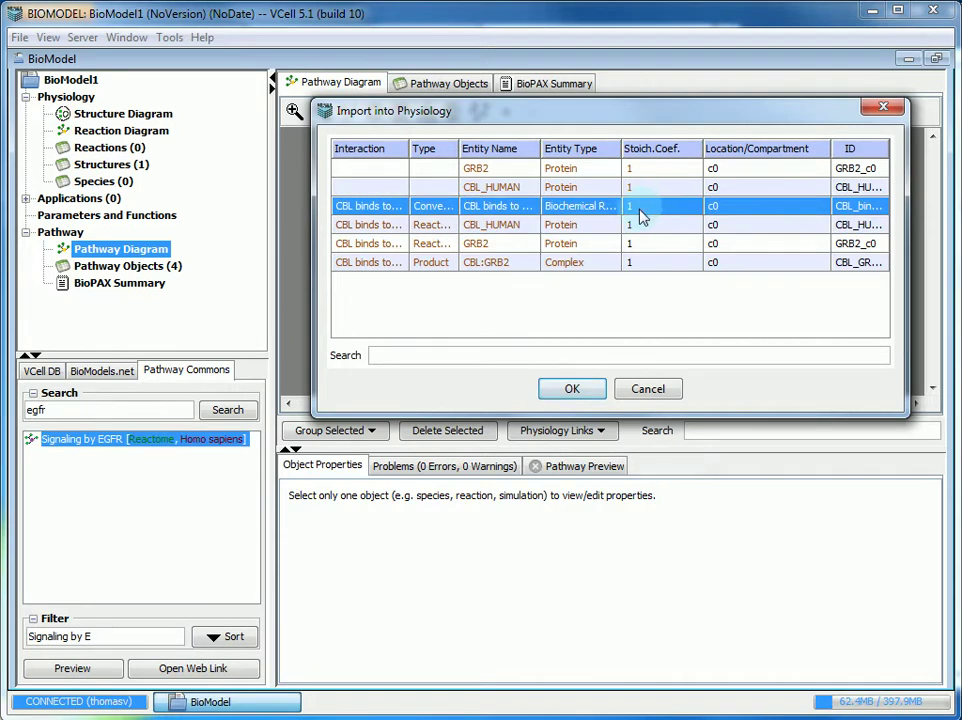
left_click(751, 178)
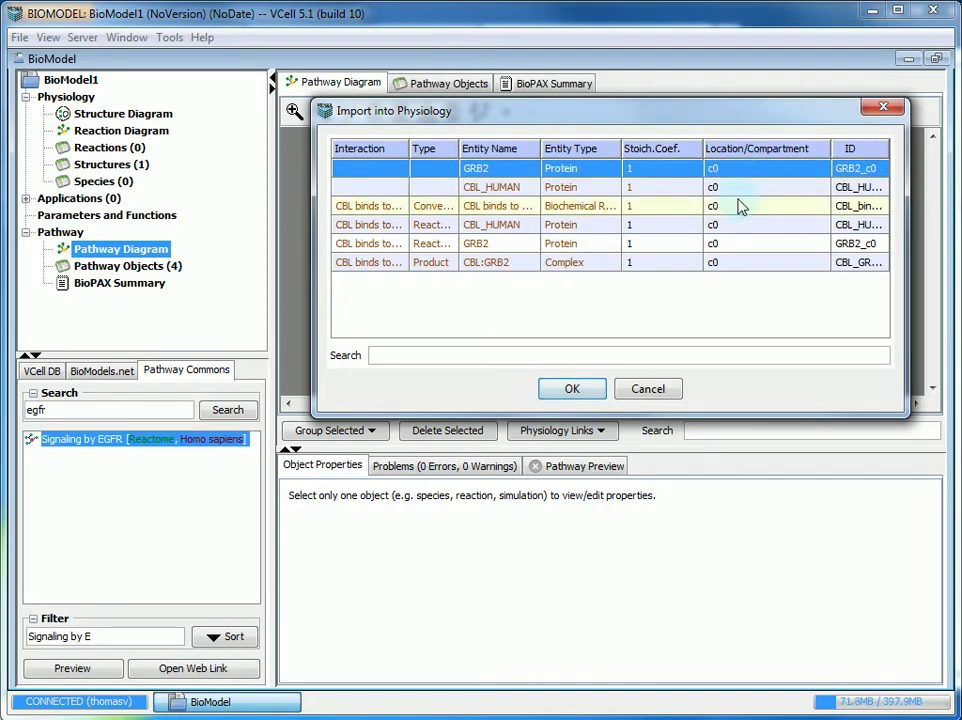
key("Down")
key("Down")
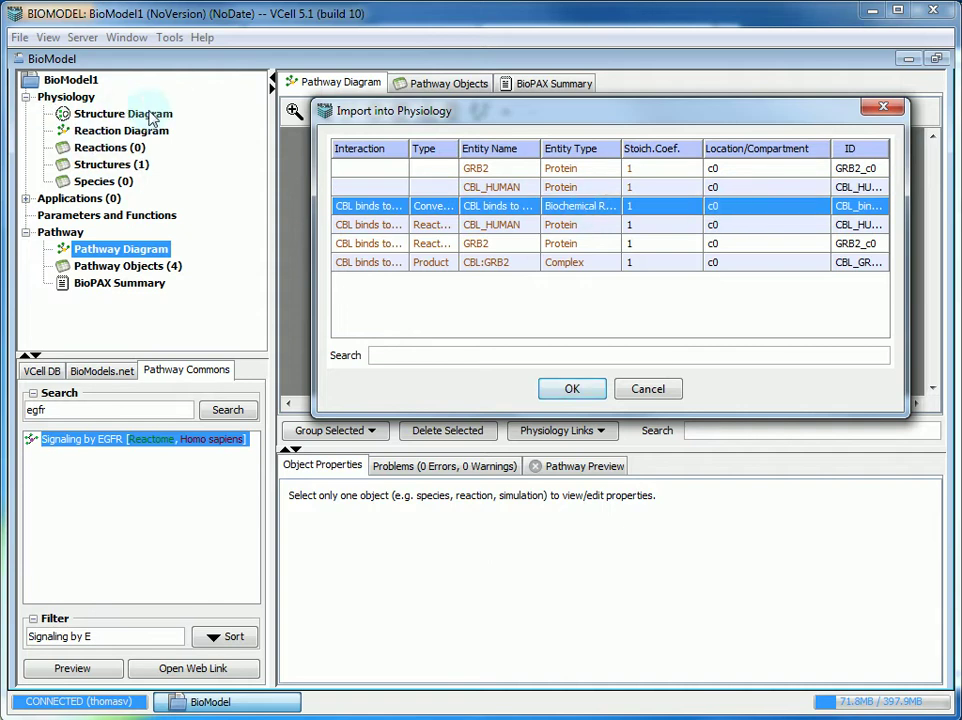
left_click(757, 170)
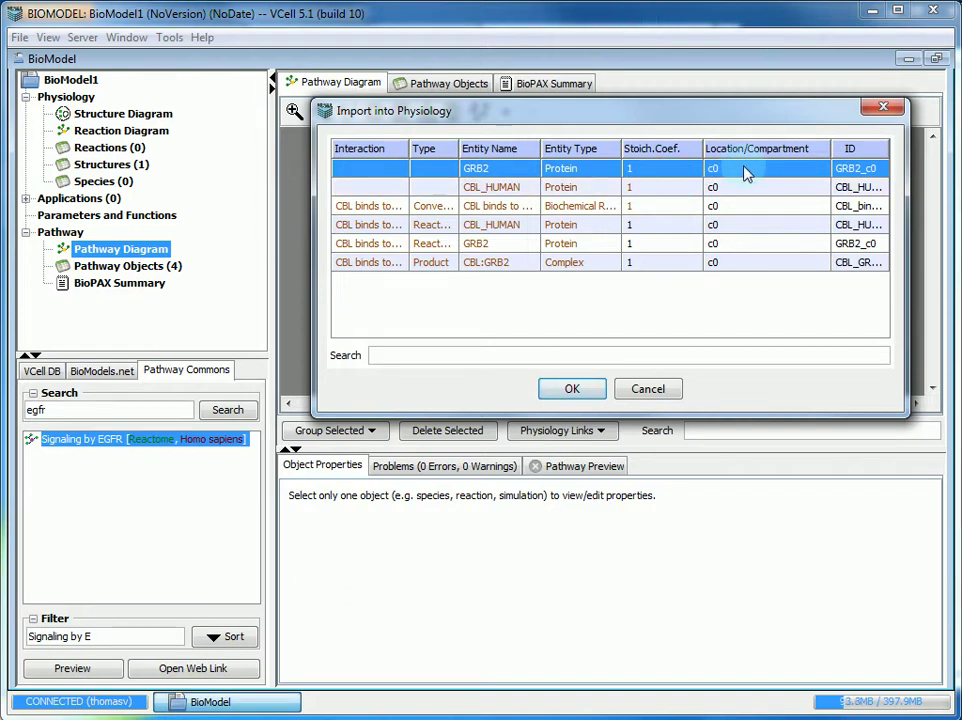
left_click(793, 175)
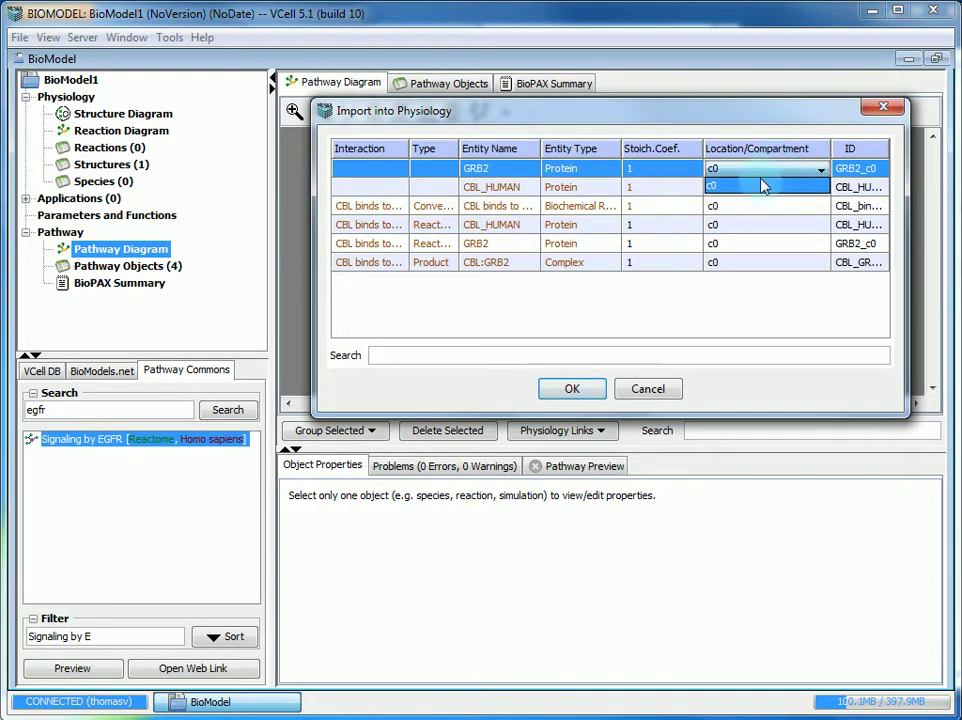
left_click(763, 185)
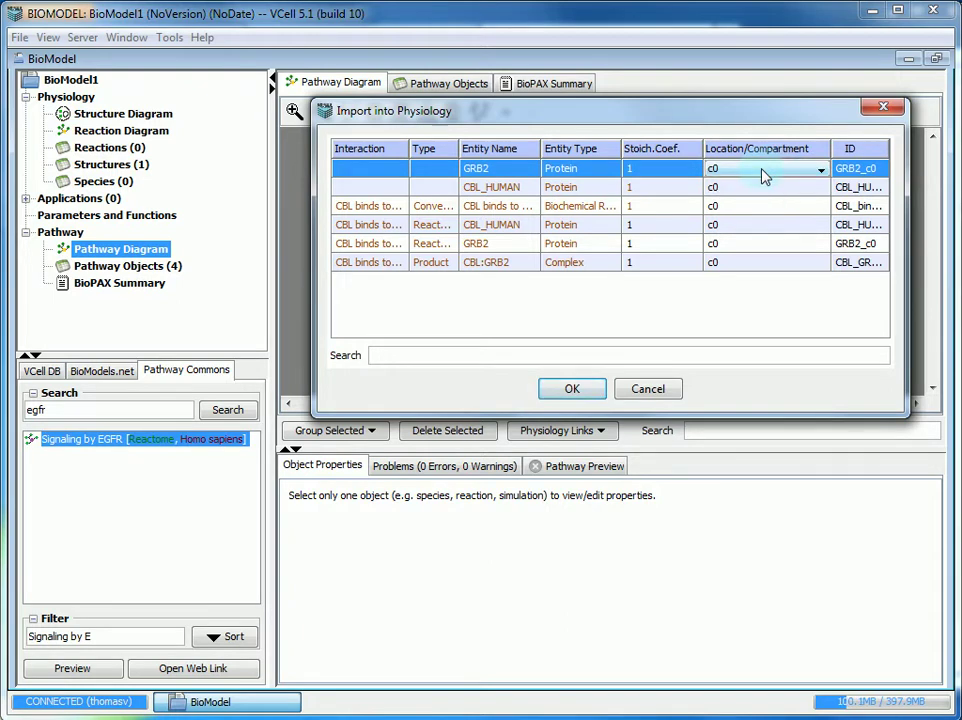
left_click(850, 190)
left_click(845, 210)
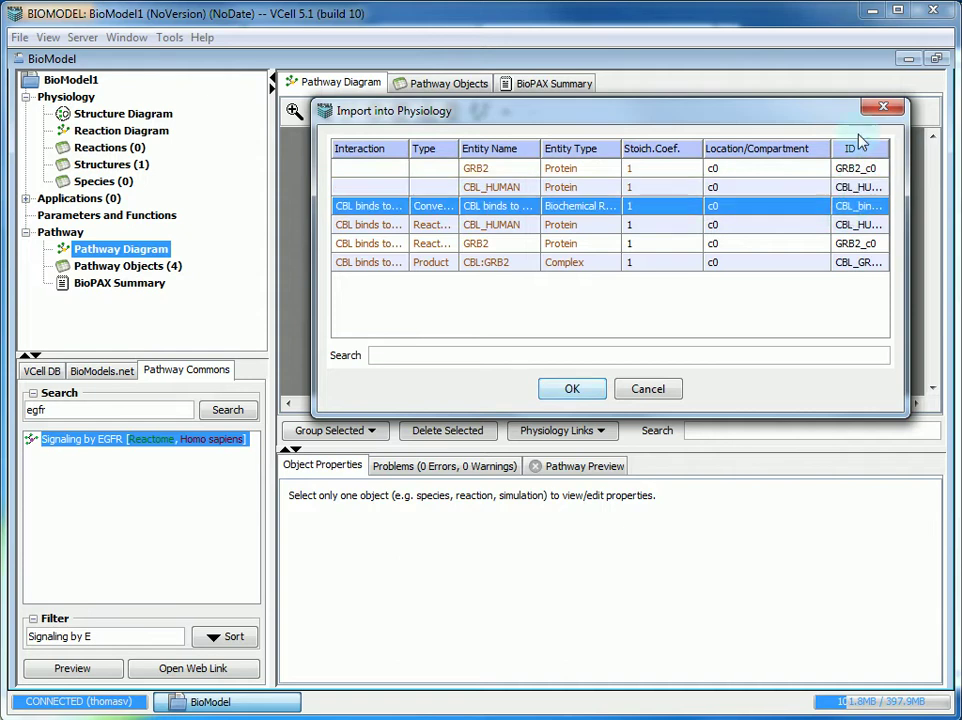
left_click(572, 396)
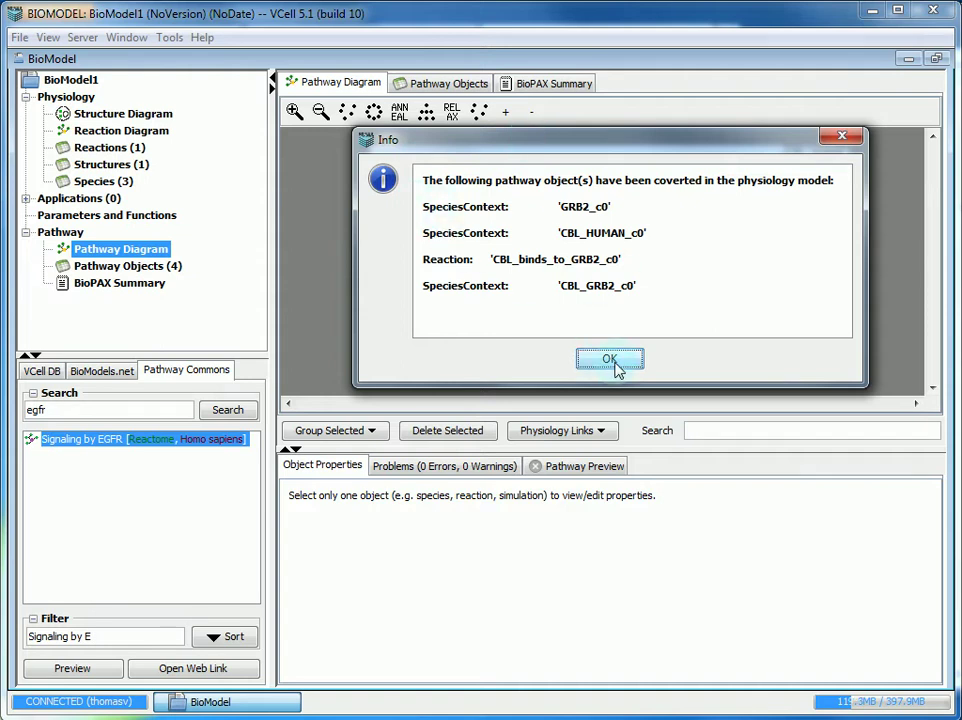
Dismiss the conversion summary, spread out the diagram and inspect CBL_GRB2_c0, GRB2_c0 and CBL_HUMAN_c0.
left_click(610, 360)
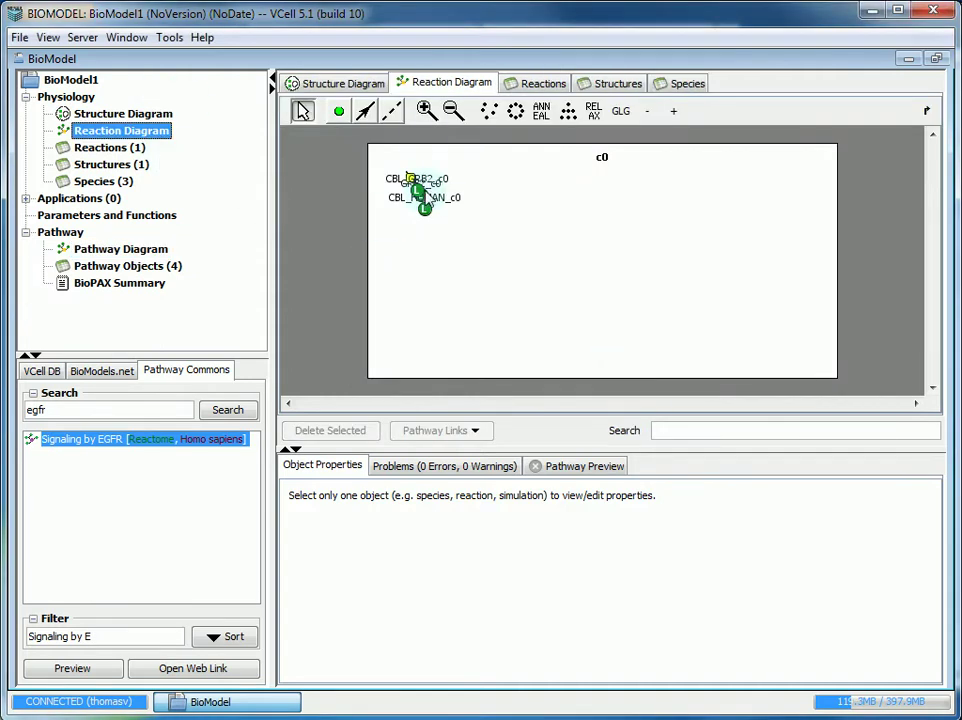
left_click(515, 110)
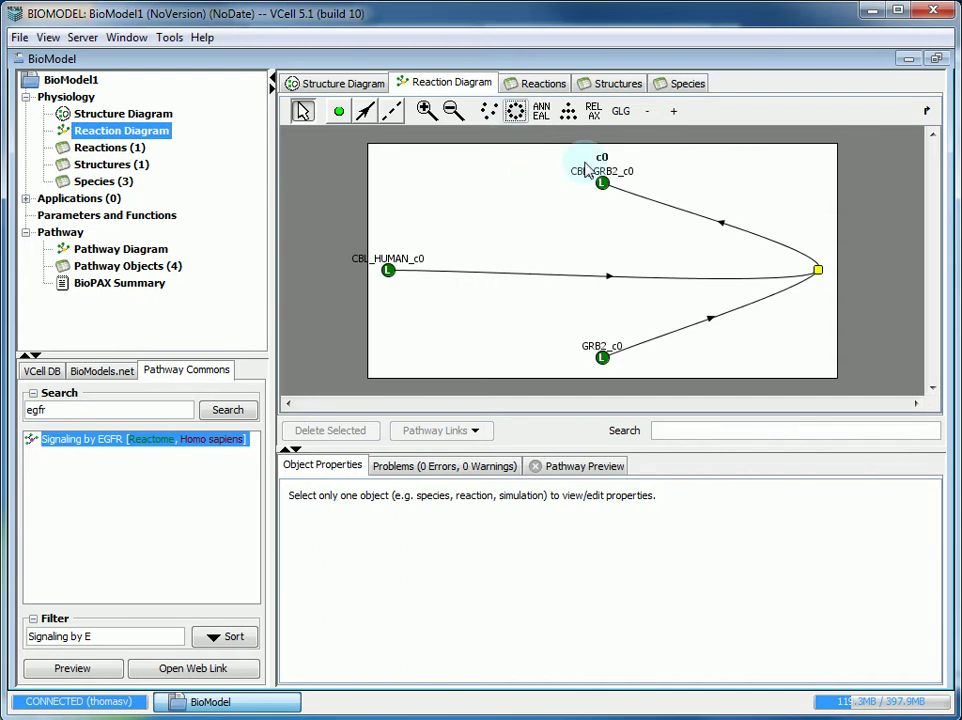
left_click(602, 188)
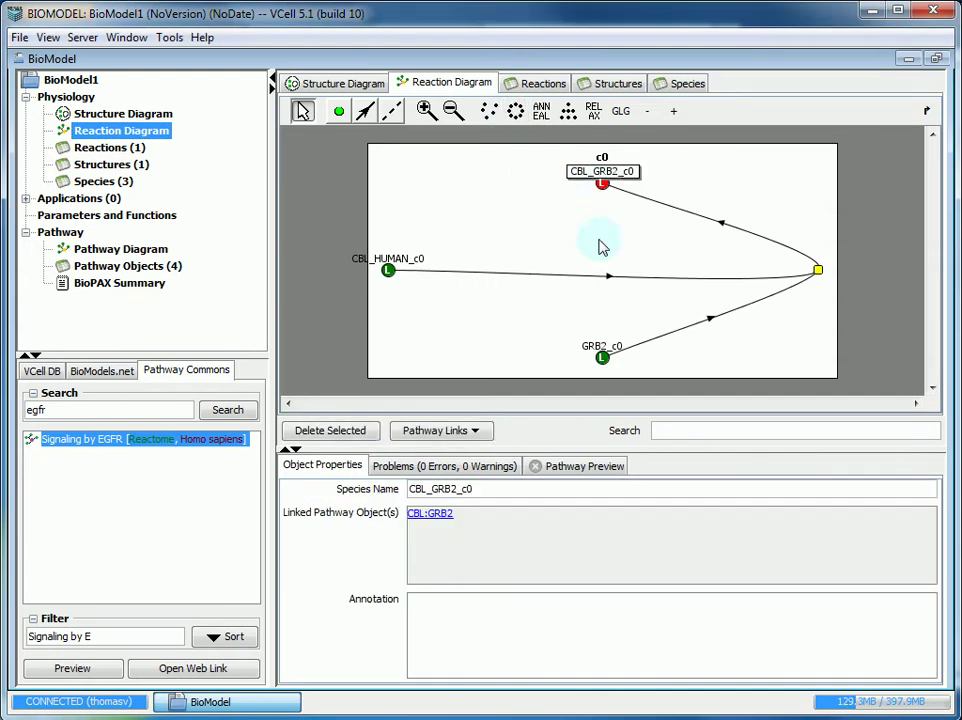
left_click(602, 358)
left_click(389, 272)
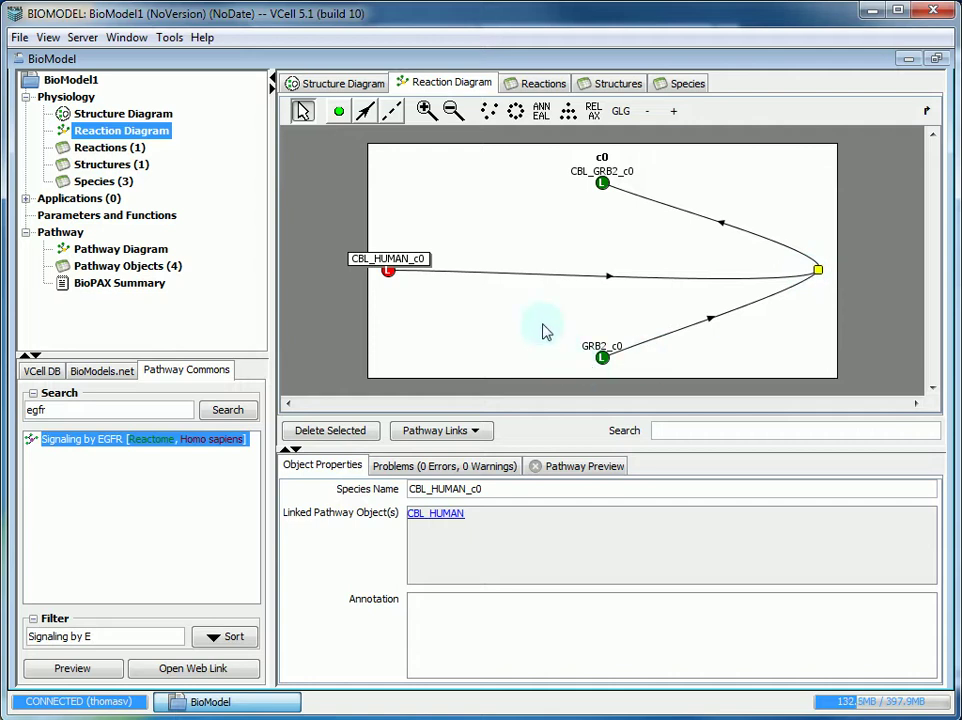
left_click(605, 361)
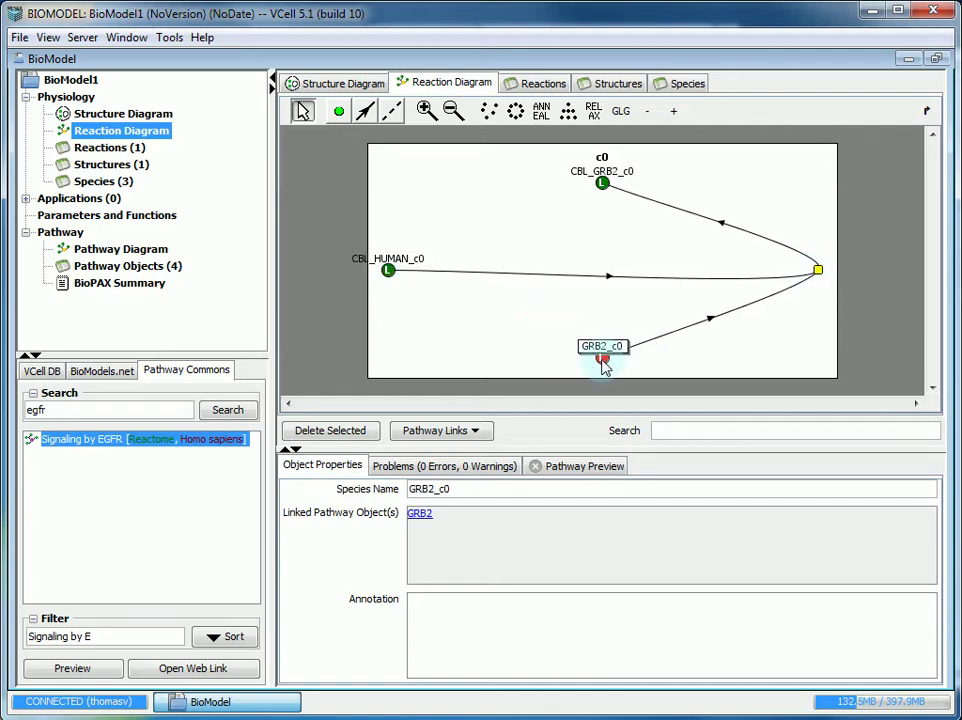
Follow GRB2_c0's link to the GRB2 pathway protein, return to the species and deselect.
left_click(421, 517)
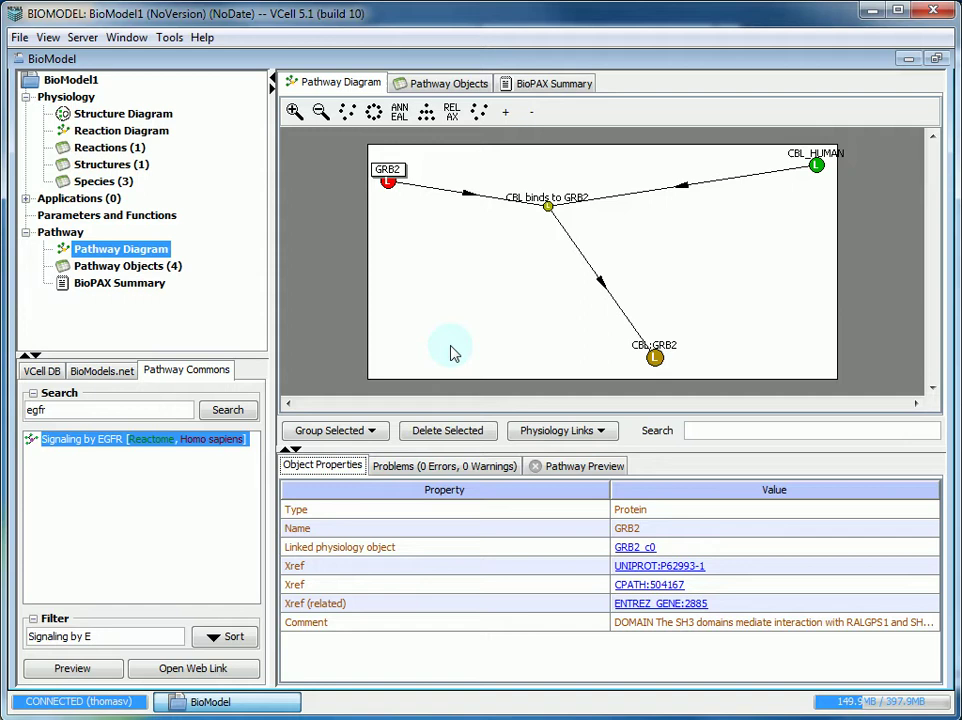
left_click(354, 548)
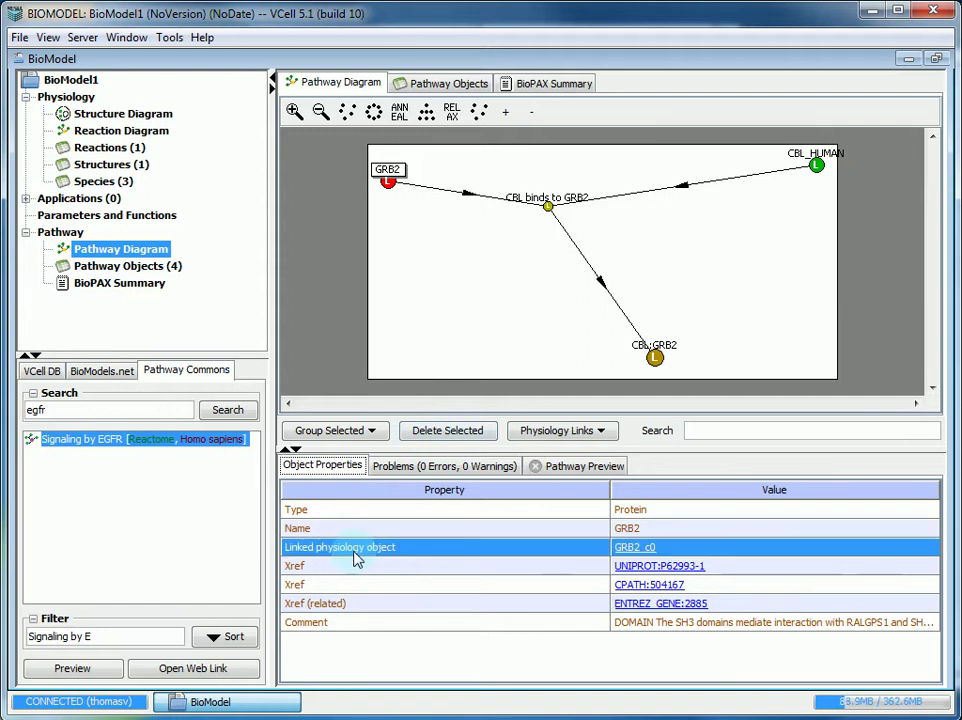
left_click(634, 548)
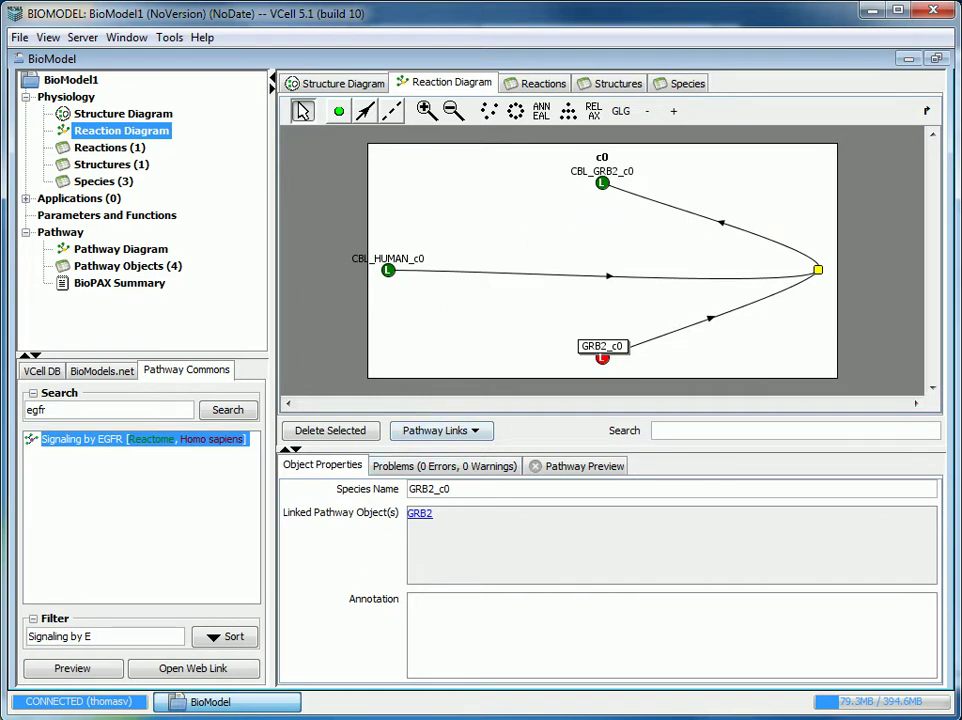
key("Escape")
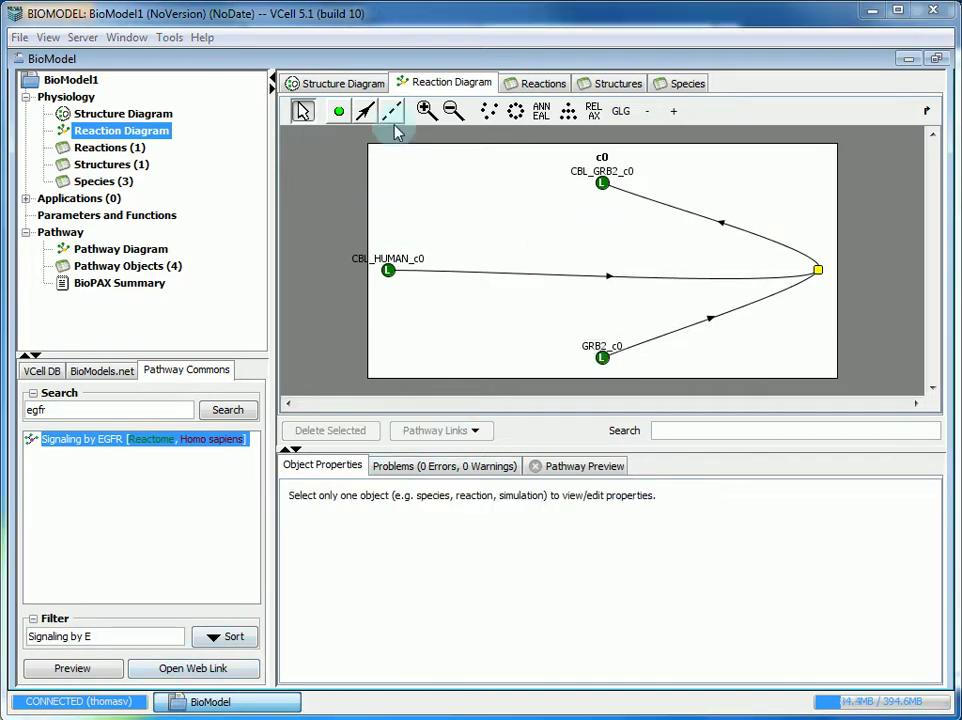
Add a new species s3 and link it to the GRB2 pathway protein.
left_click(338, 113)
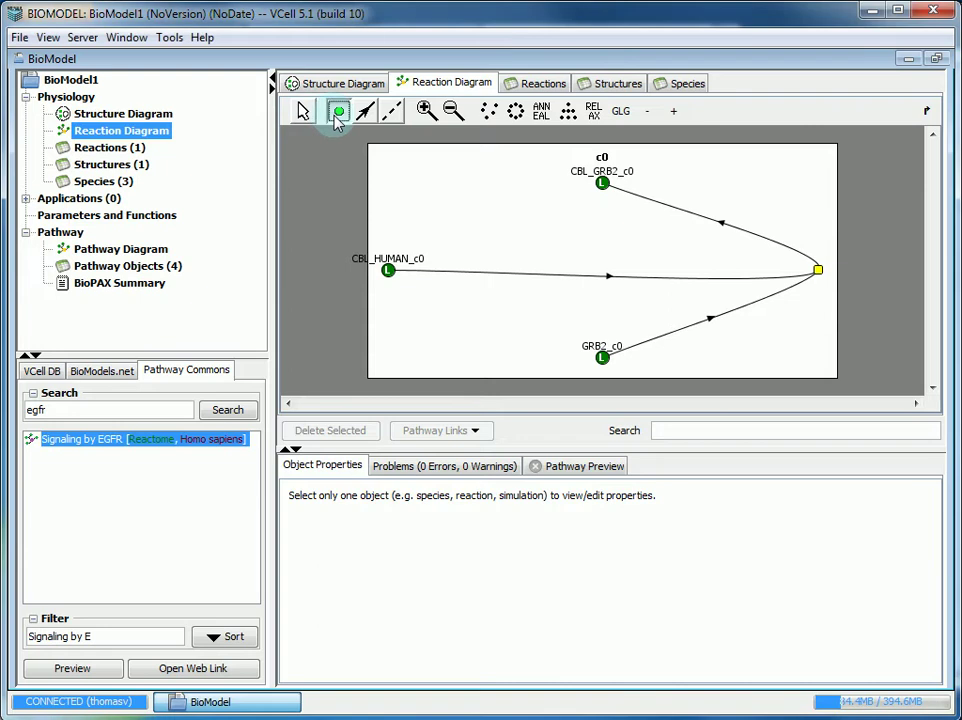
left_click(429, 178)
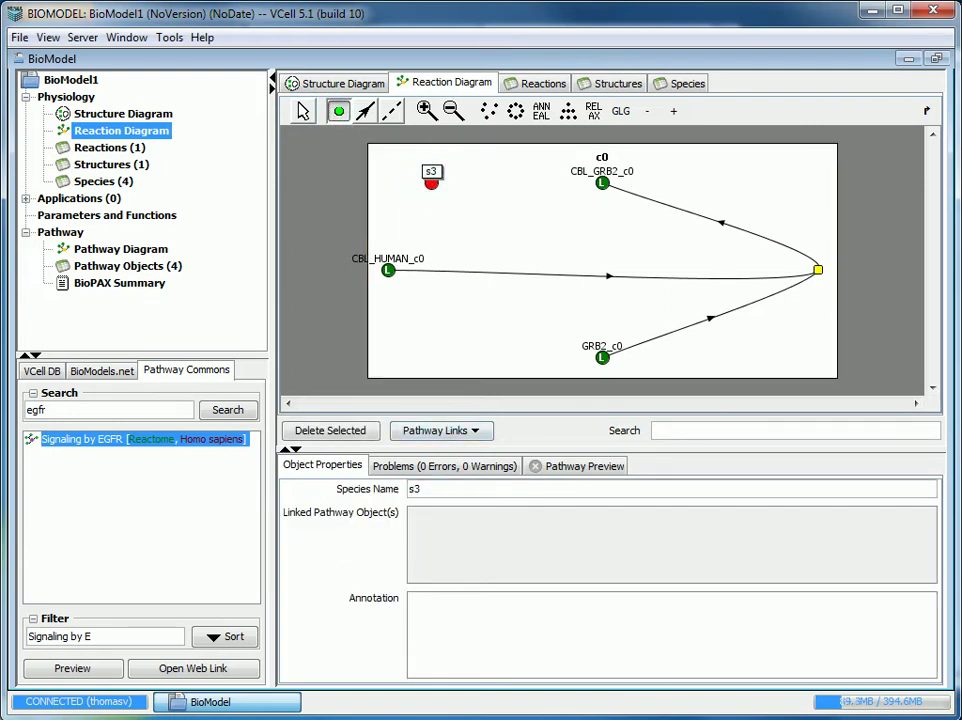
left_click(470, 432)
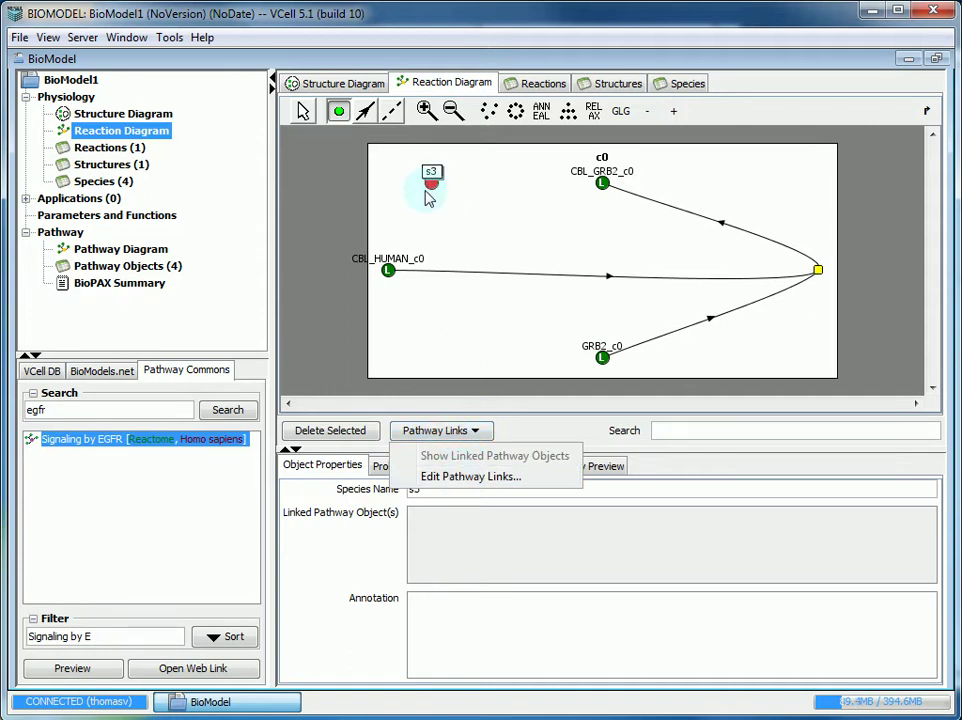
left_click(458, 477)
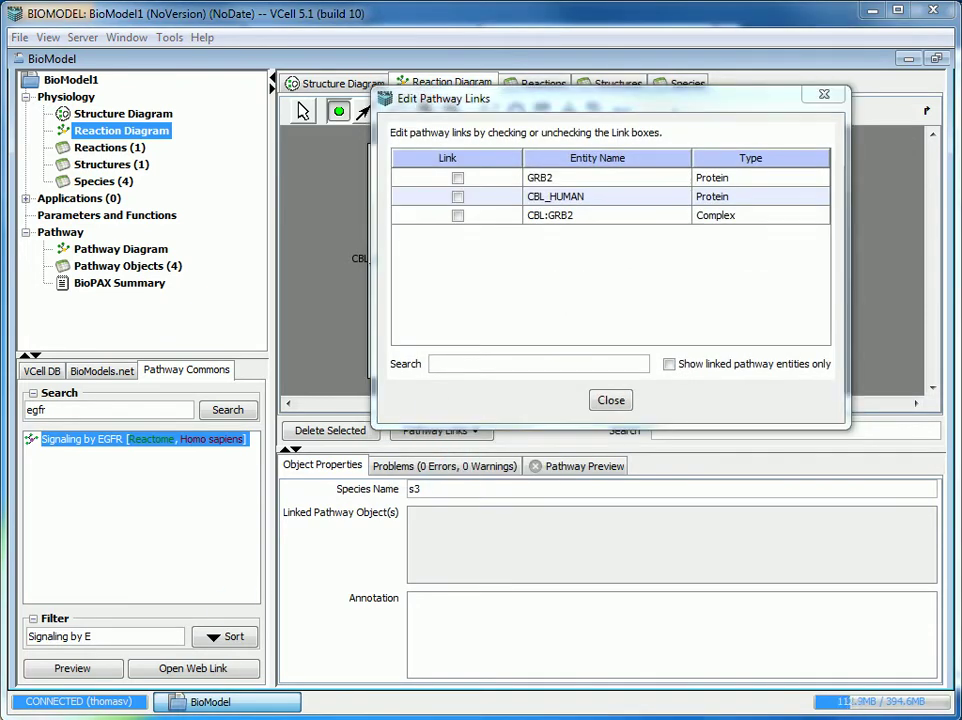
left_click(458, 180)
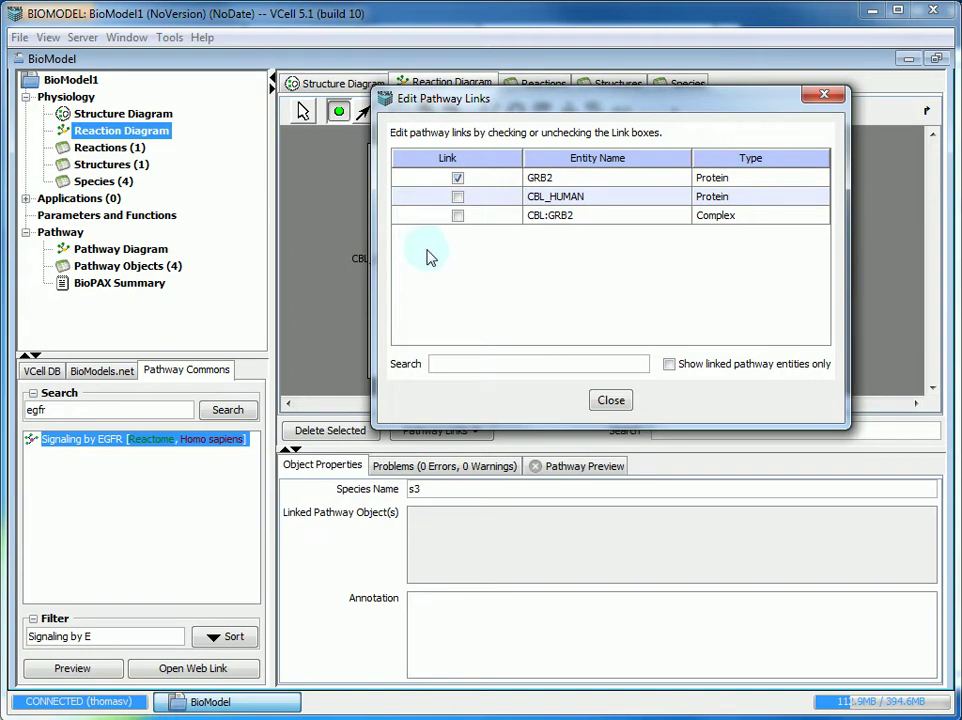
left_click(609, 401)
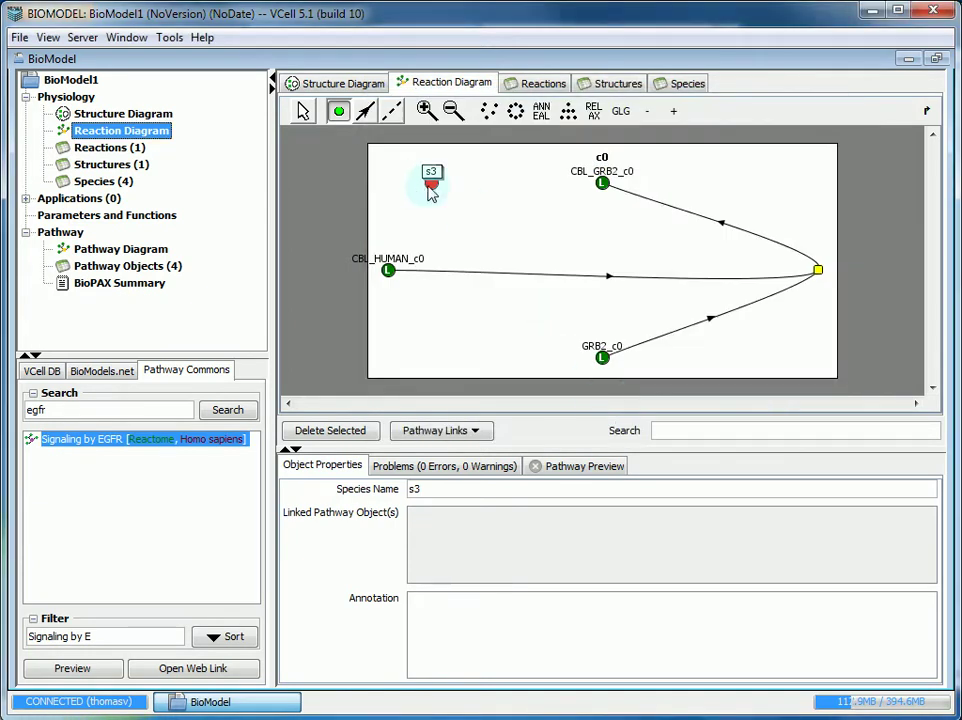
Check the links of CBL_GRB2_c0, GRB2_c0 and s3, then show the pathway diagram.
left_click(603, 184)
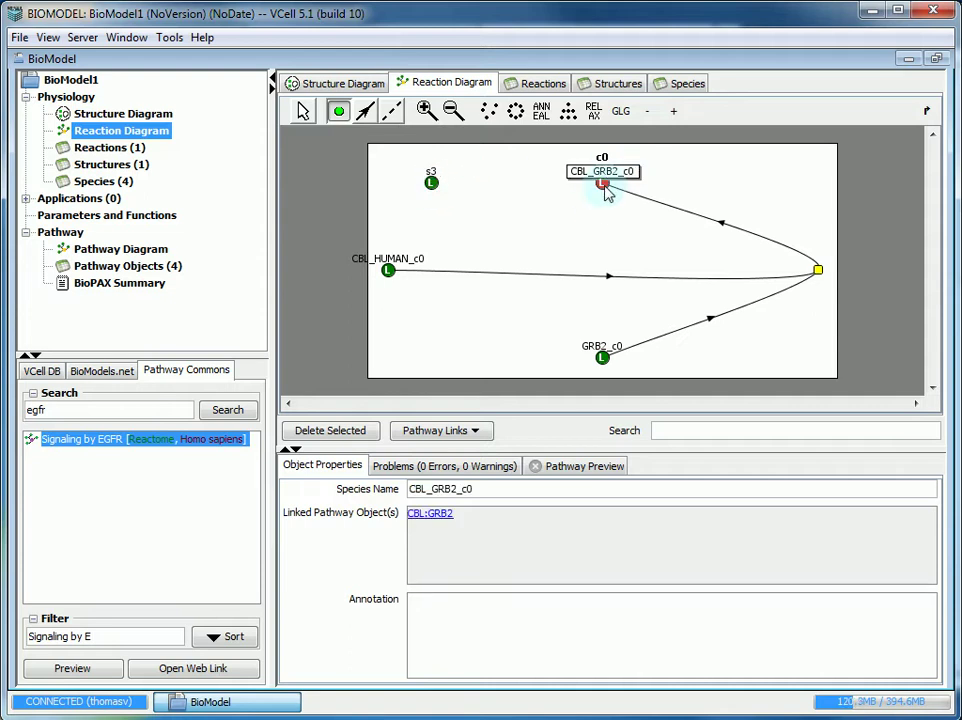
left_click(602, 357)
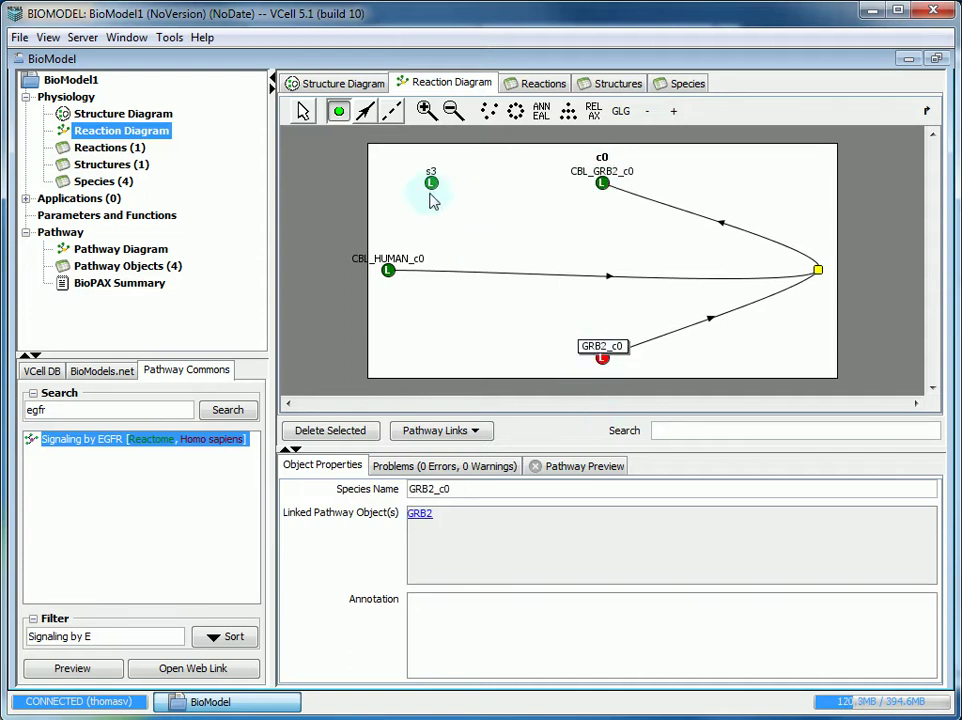
left_click(431, 183)
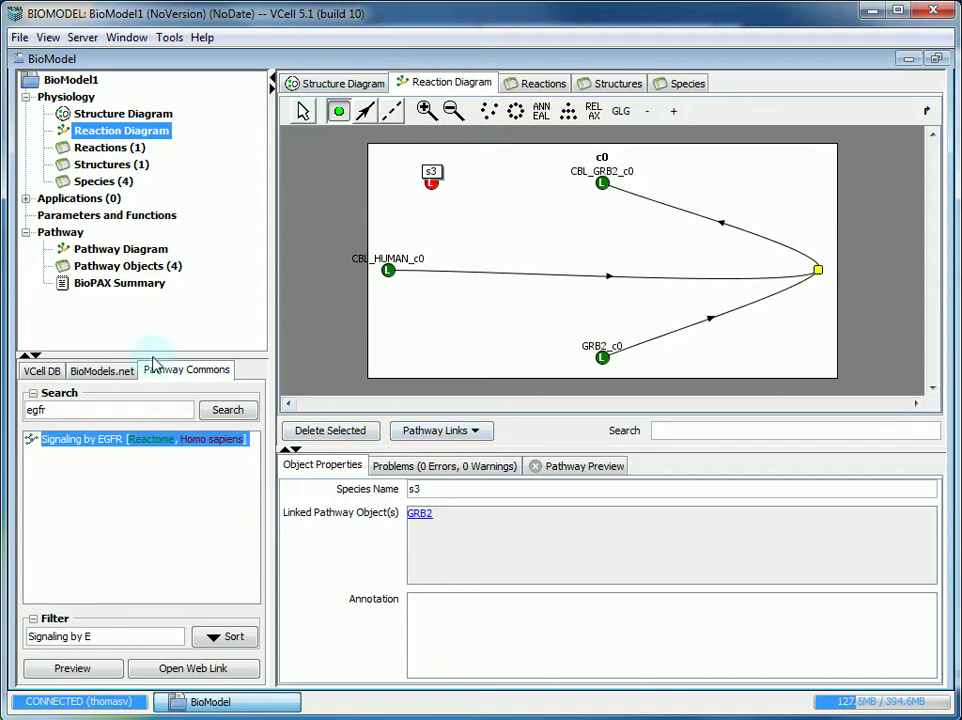
left_click(80, 250)
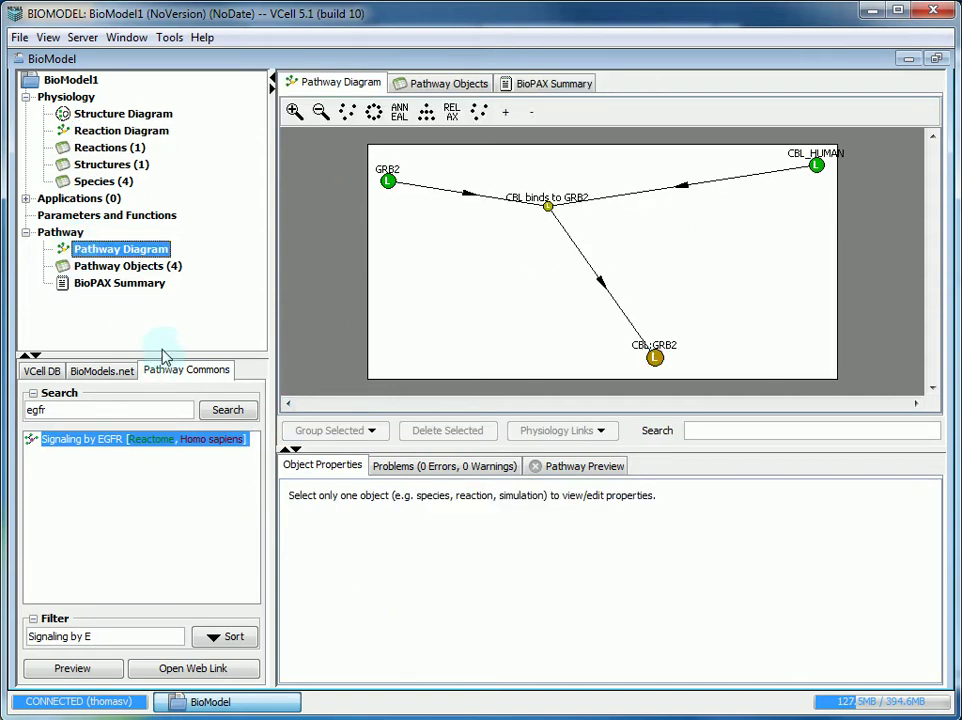
Clear the Signaling by EGFR preview filter, select all 200 entries and import only the selected ones.
left_click(556, 474)
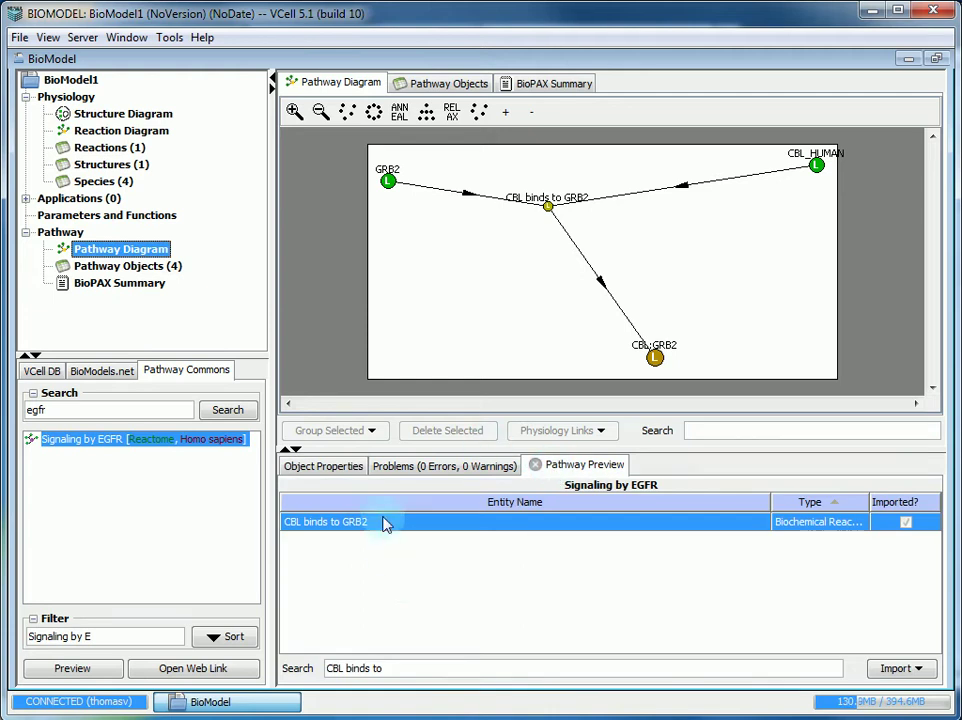
left_click_drag(412, 666, 313, 662)
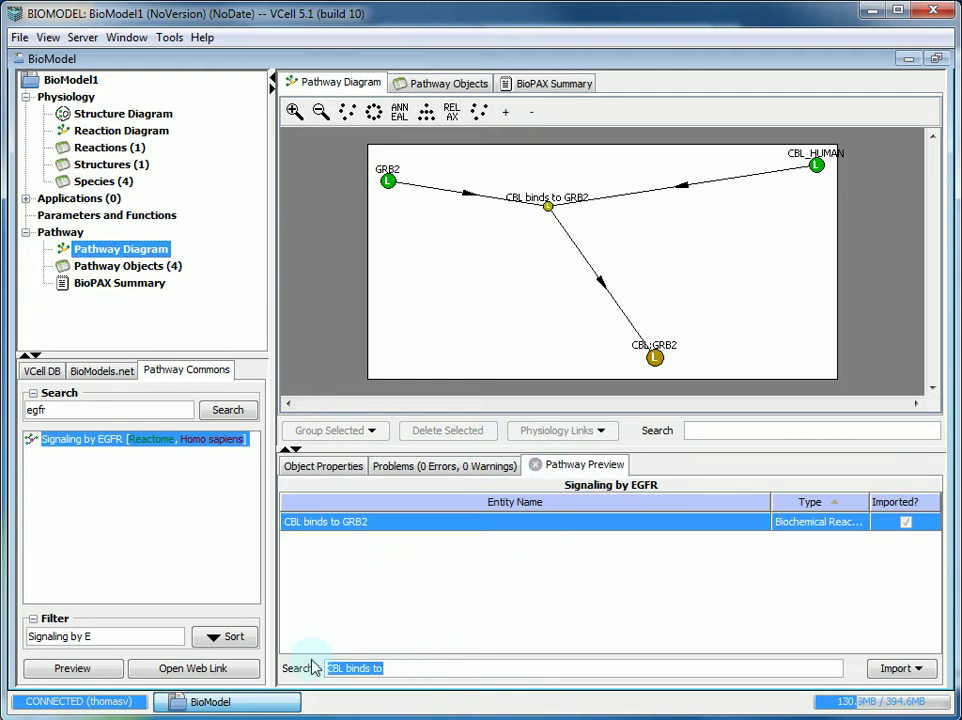
key("BackSpace")
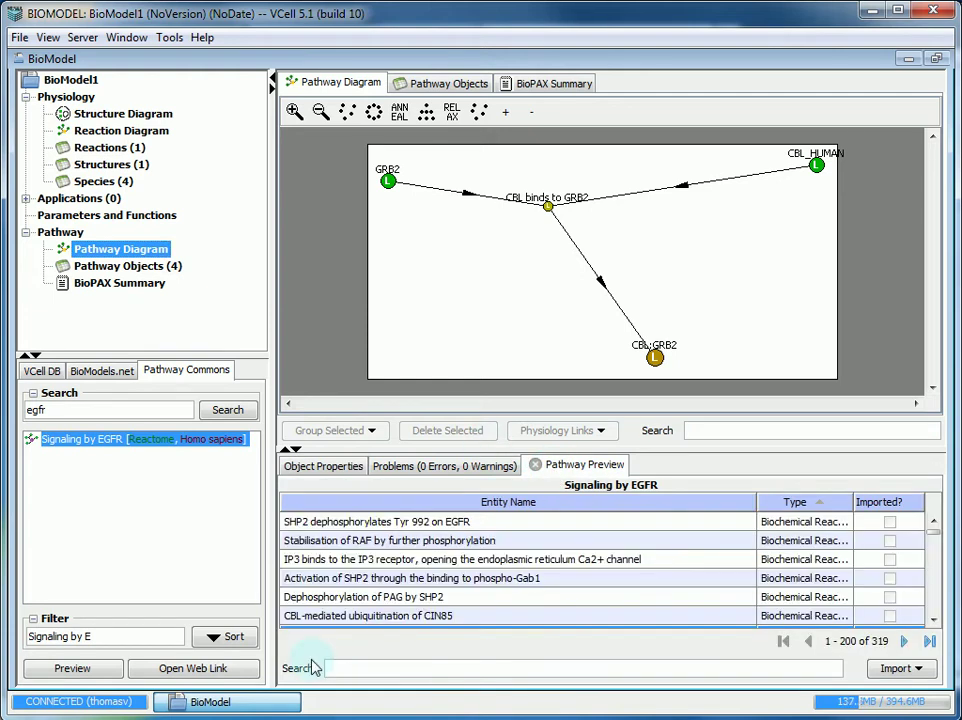
left_click(372, 524)
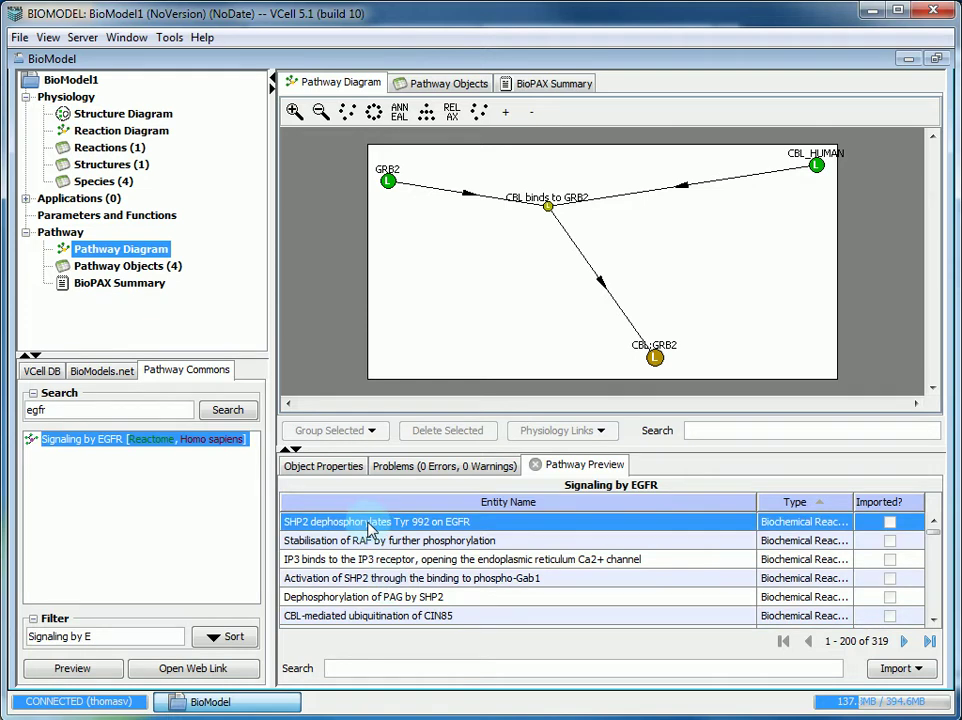
key("ctrl+a")
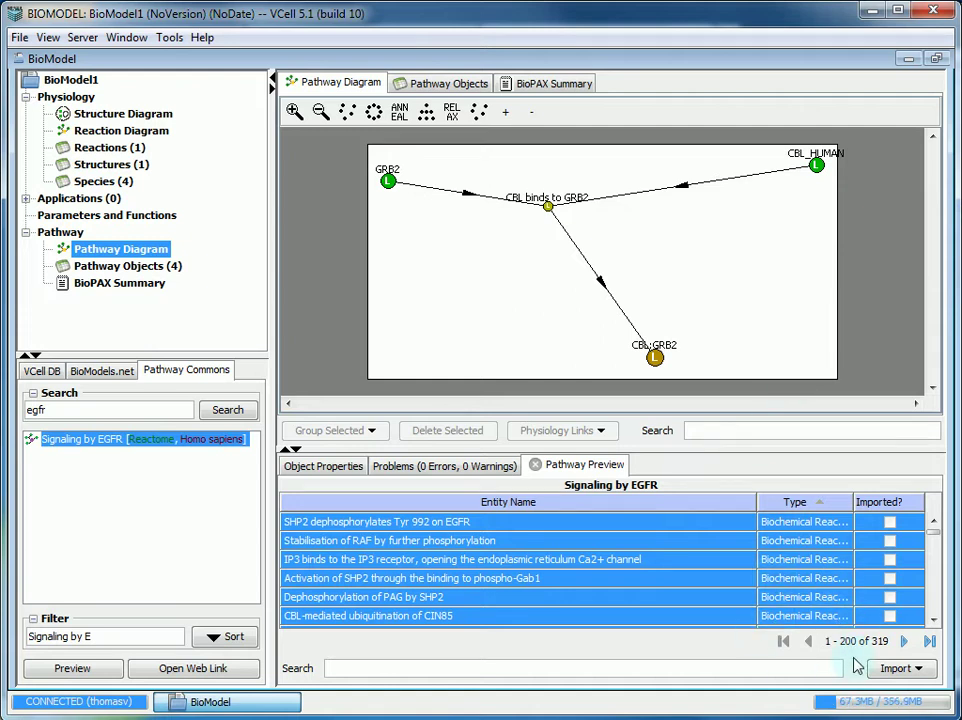
left_click(898, 668)
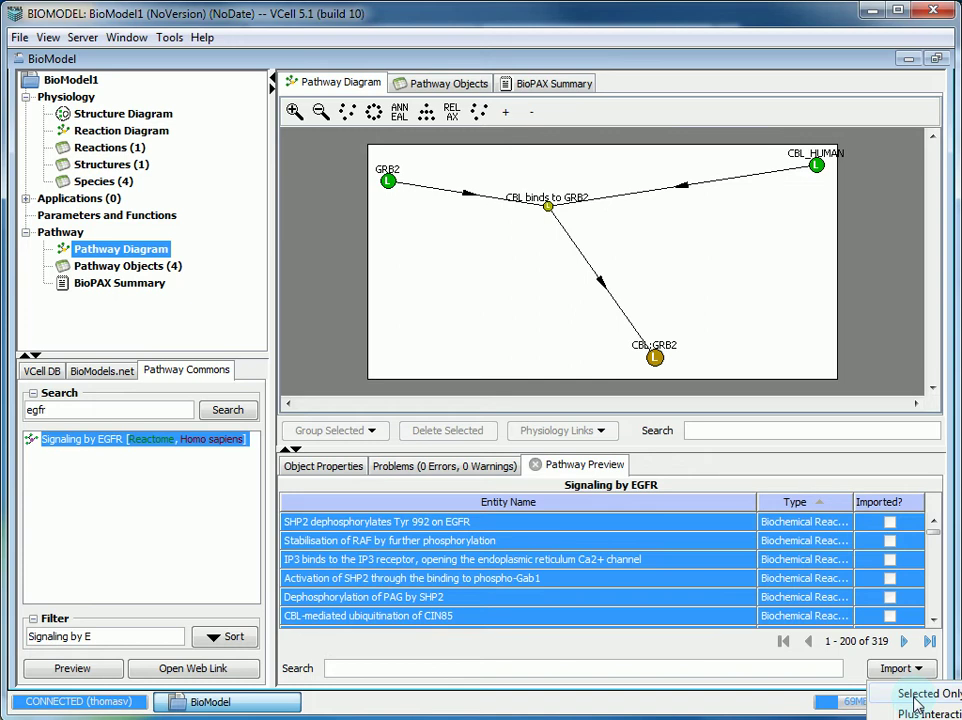
left_click(915, 698)
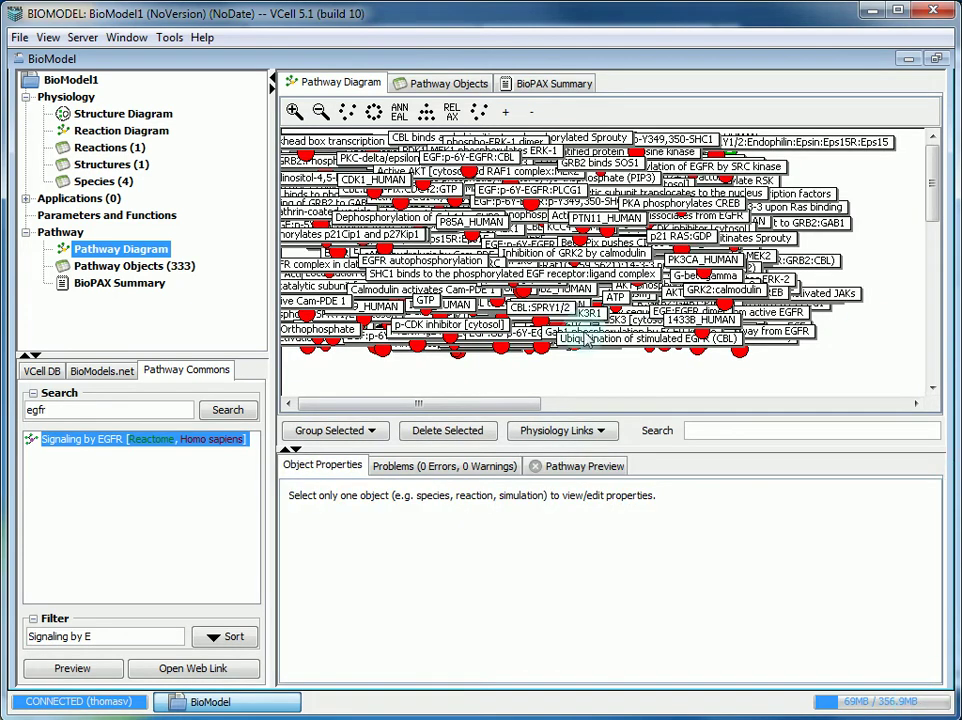
left_click(585, 466)
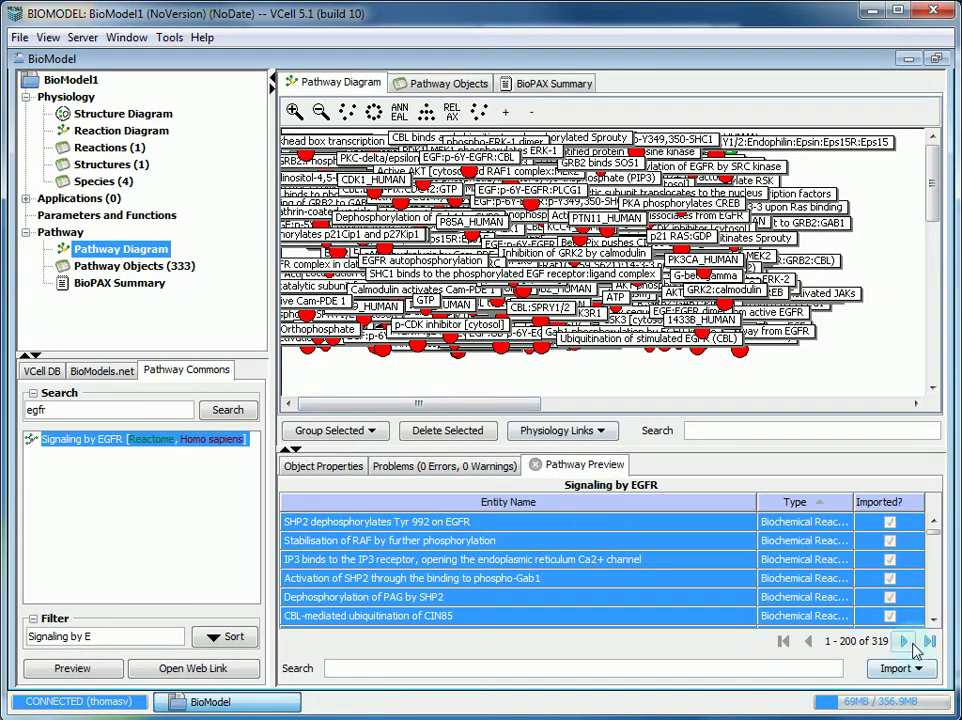
Import the remaining Signaling by EGFR entries 201–319 as selected entries.
left_click(906, 642)
left_click(670, 528)
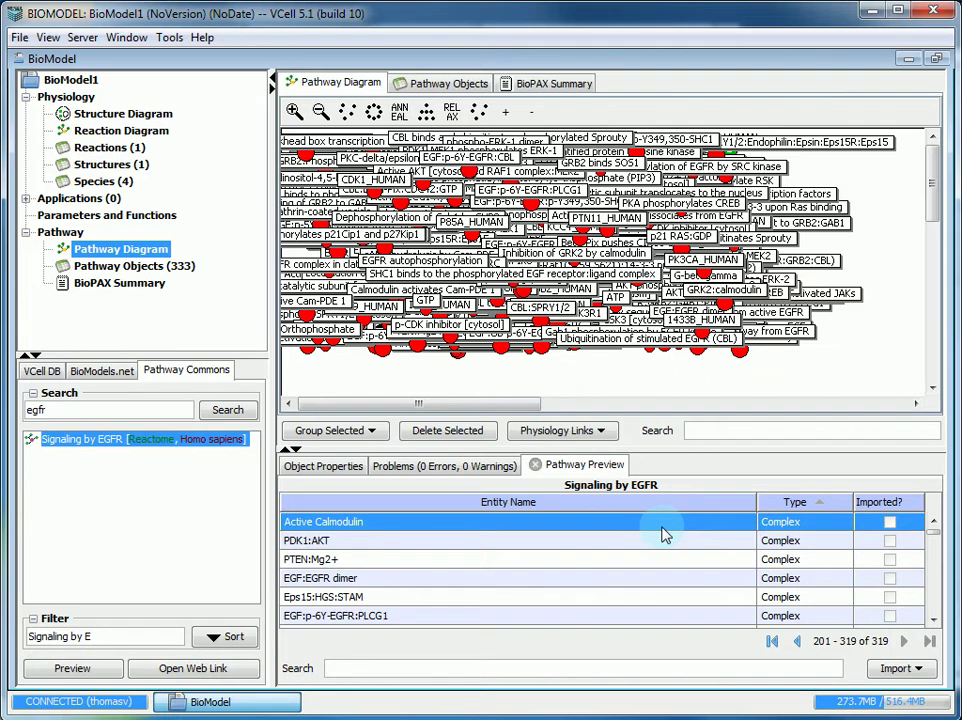
key("ctrl+a")
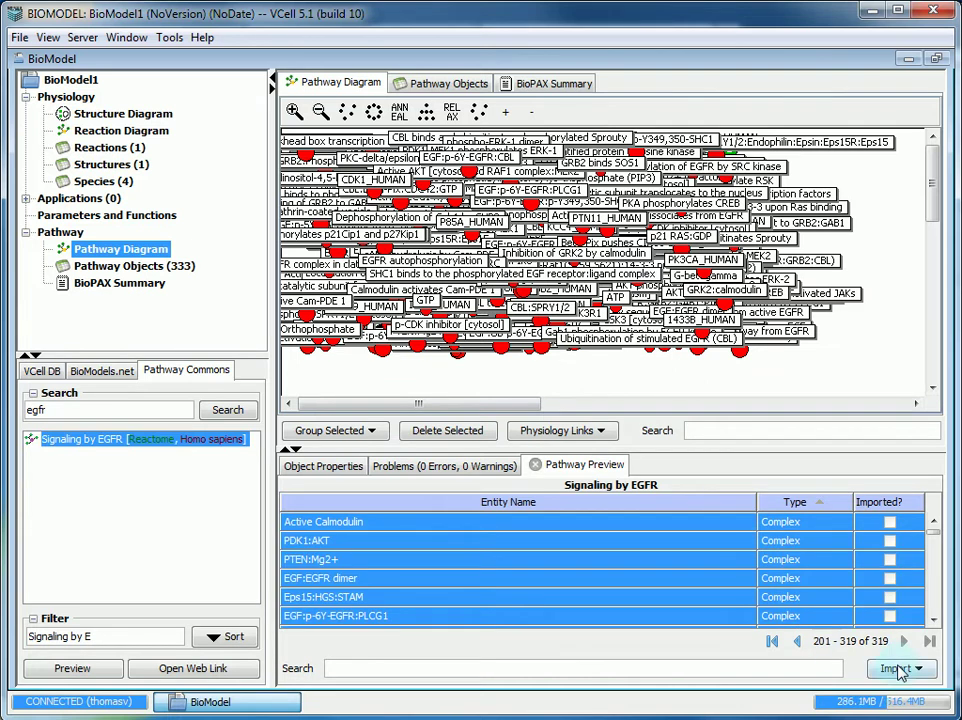
left_click(899, 669)
left_click(908, 695)
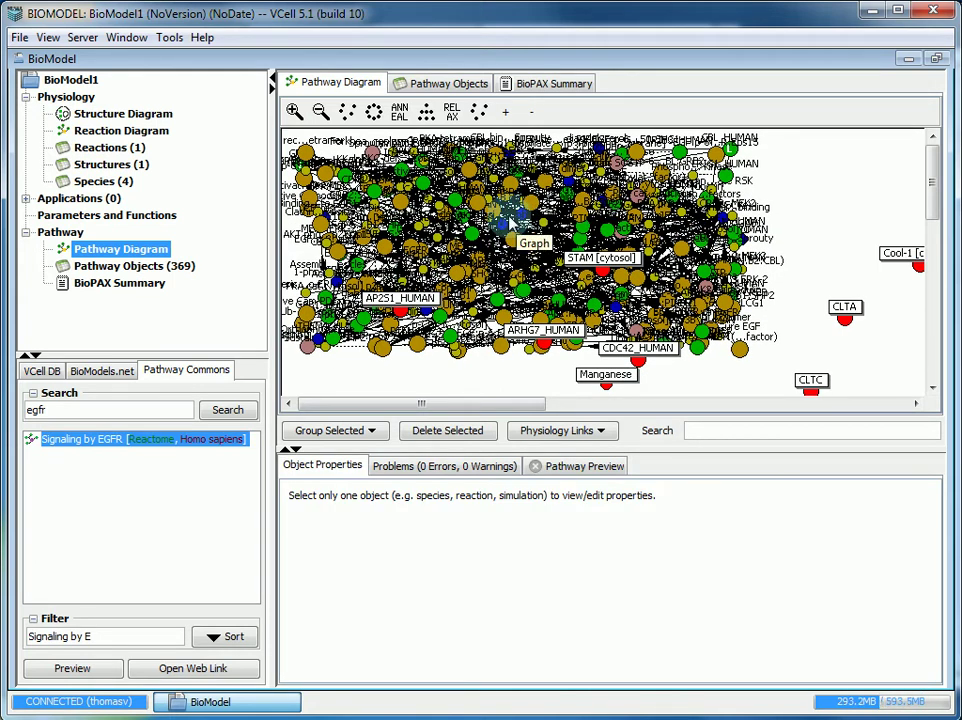
Re-lay out the pathway diagram into layers and list all pathway objects in a table.
left_click(349, 112)
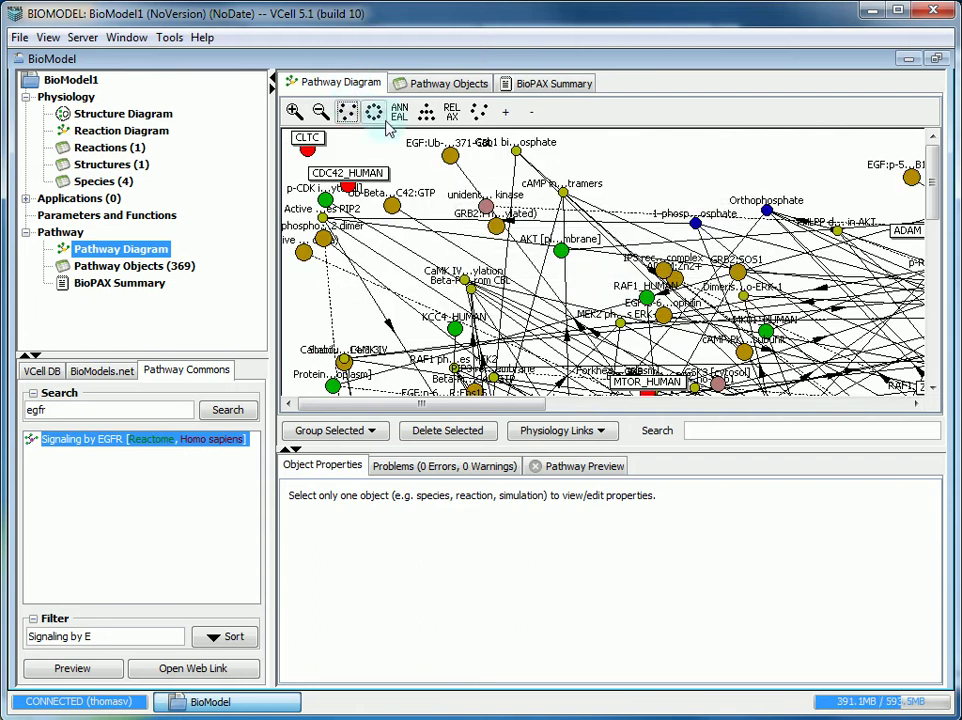
left_click_drag(478, 403, 532, 420)
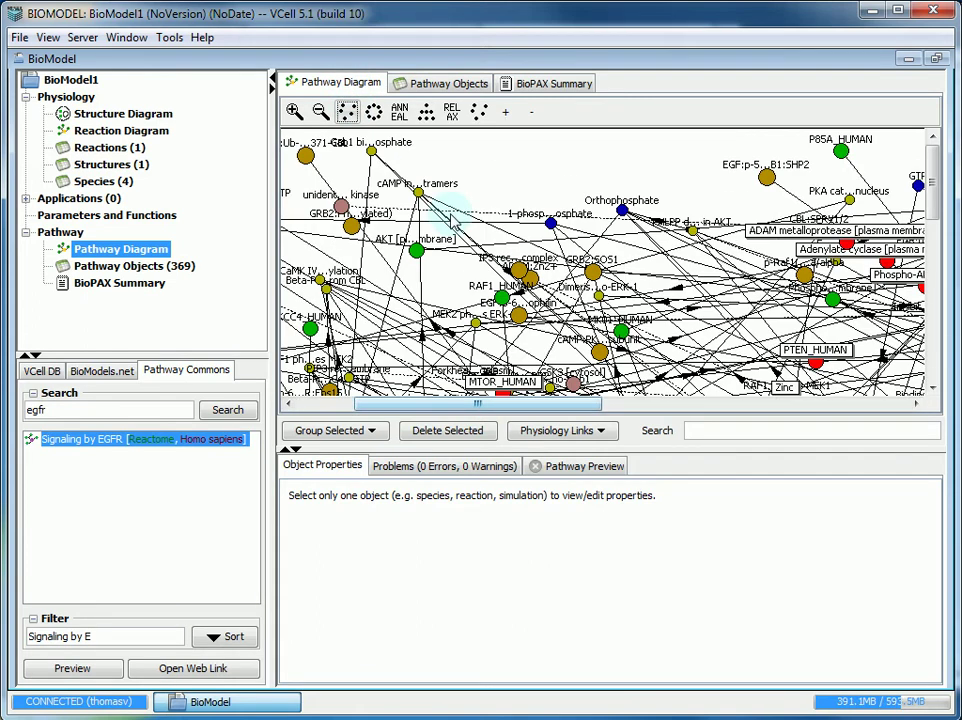
left_click(426, 111)
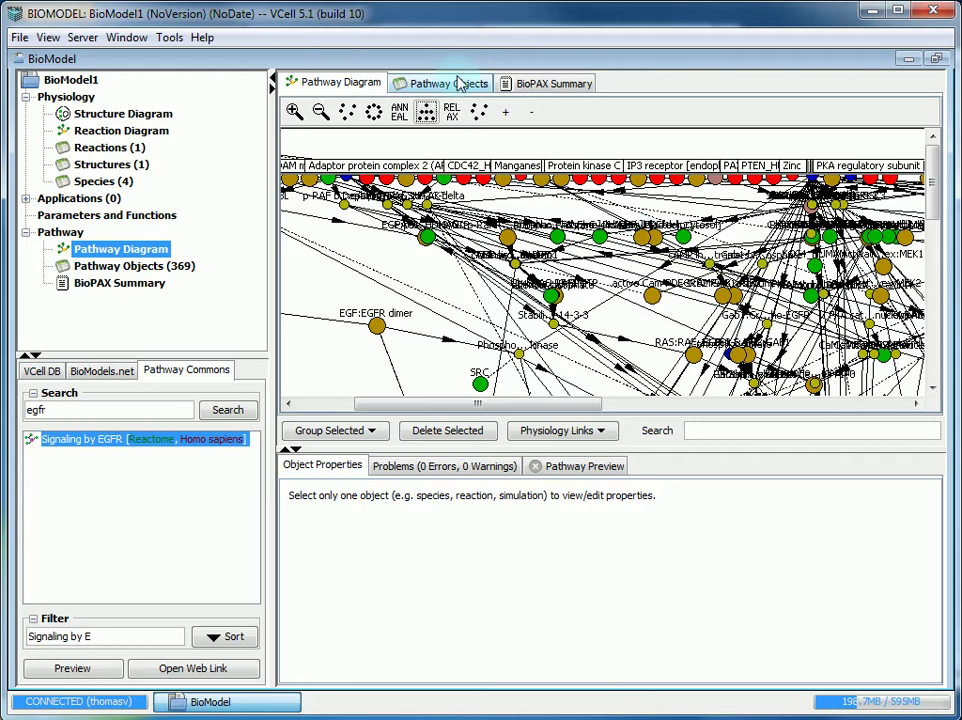
left_click(435, 88)
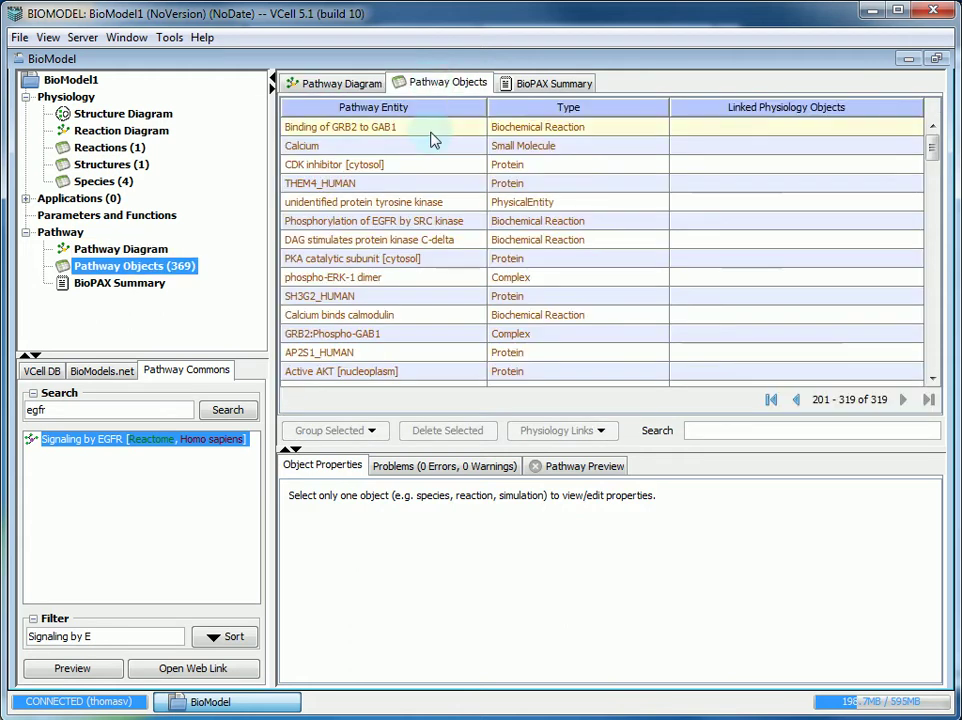
scroll(410, 222, "down", 10)
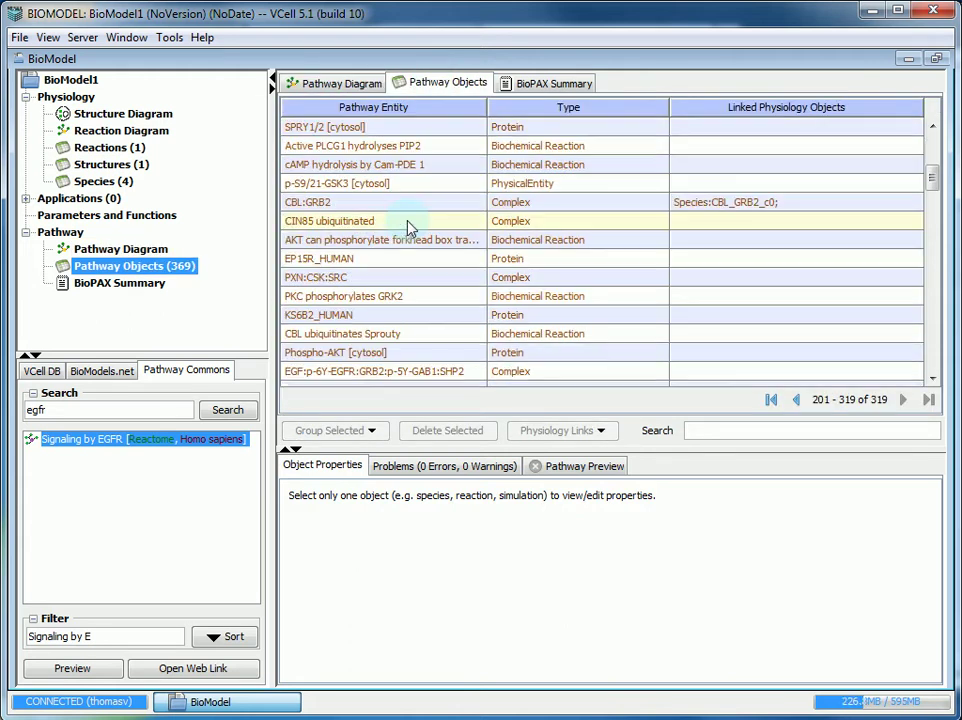
scroll(477, 175, "down", 1)
scroll(477, 175, "up", 5)
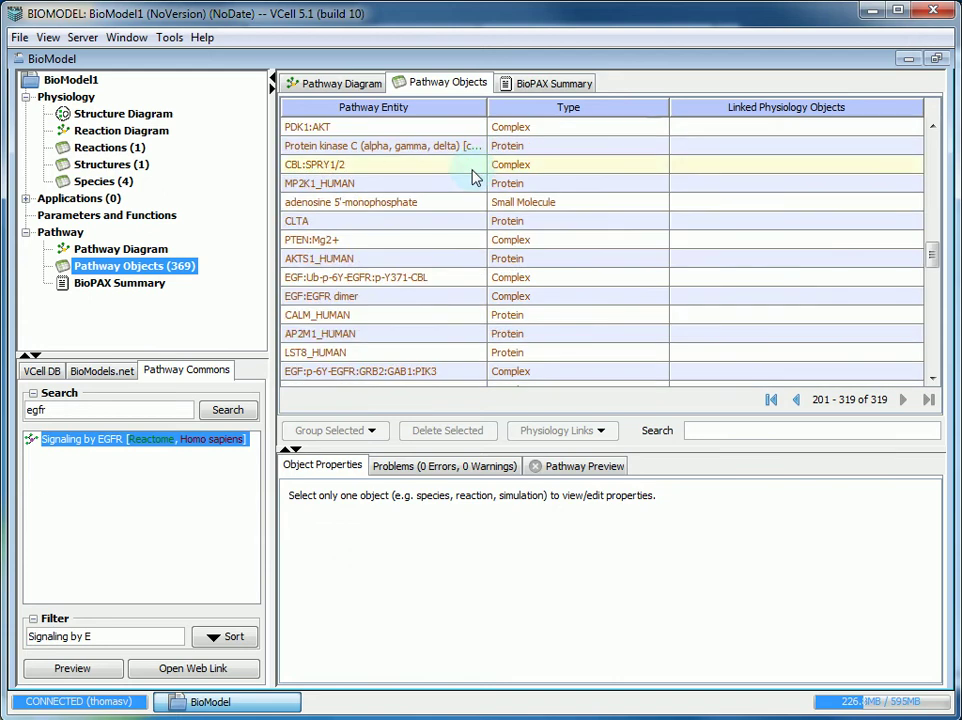
scroll(477, 175, "down", 5)
scroll(474, 175, "up", 7)
scroll(464, 178, "up", 3)
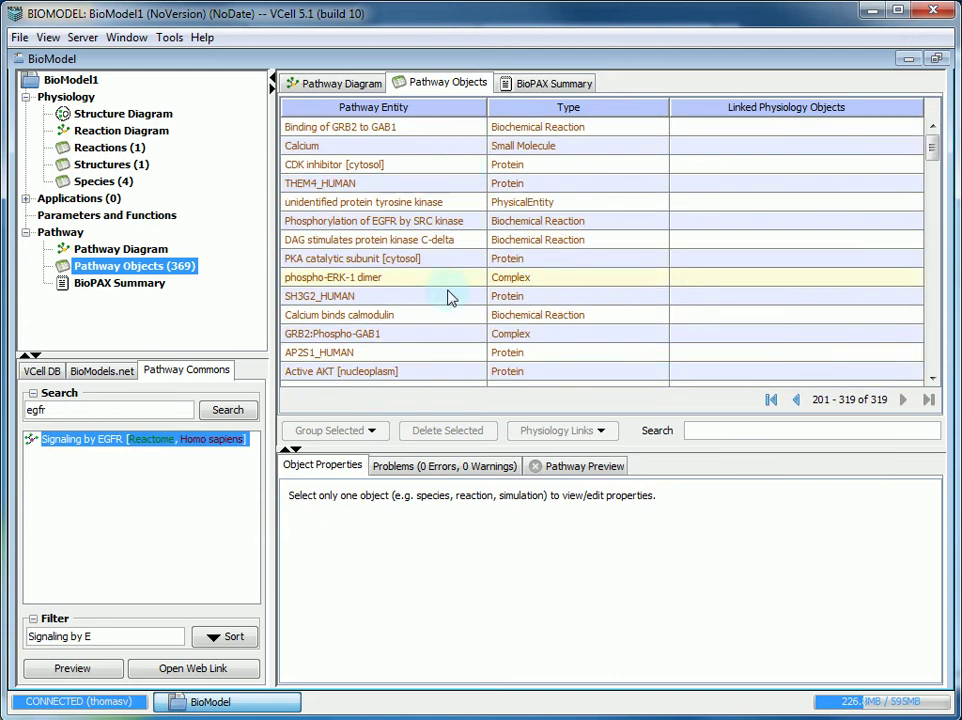
Search the pathway objects for 'CBL bind' and review the CBL binds to GRB2 properties.
left_click(410, 127)
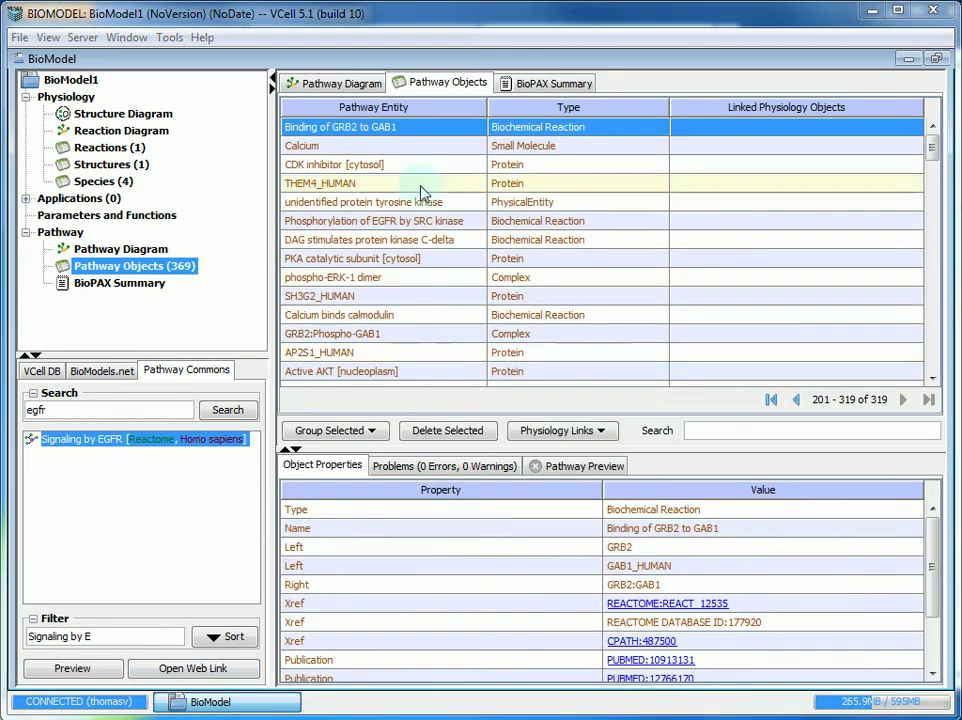
left_click(713, 431)
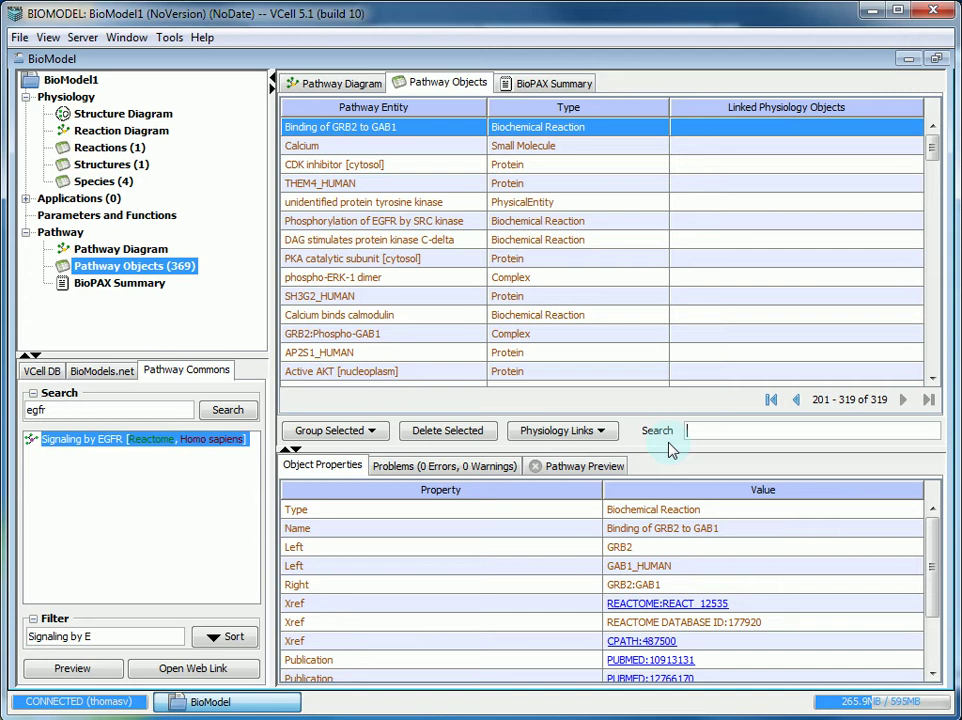
type("CBL bind")
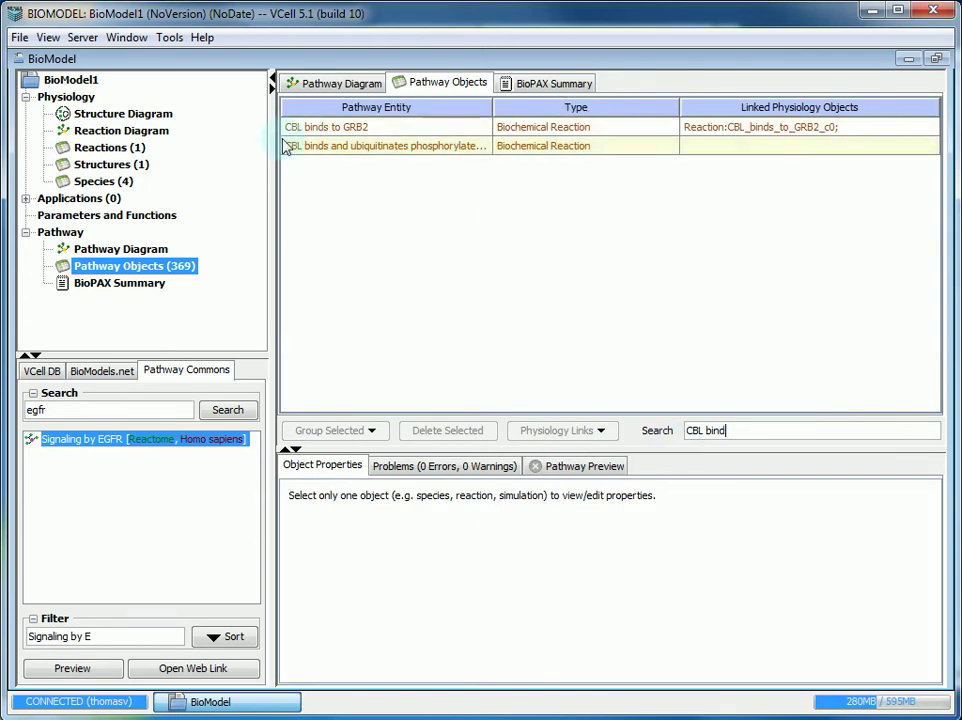
left_click(343, 130)
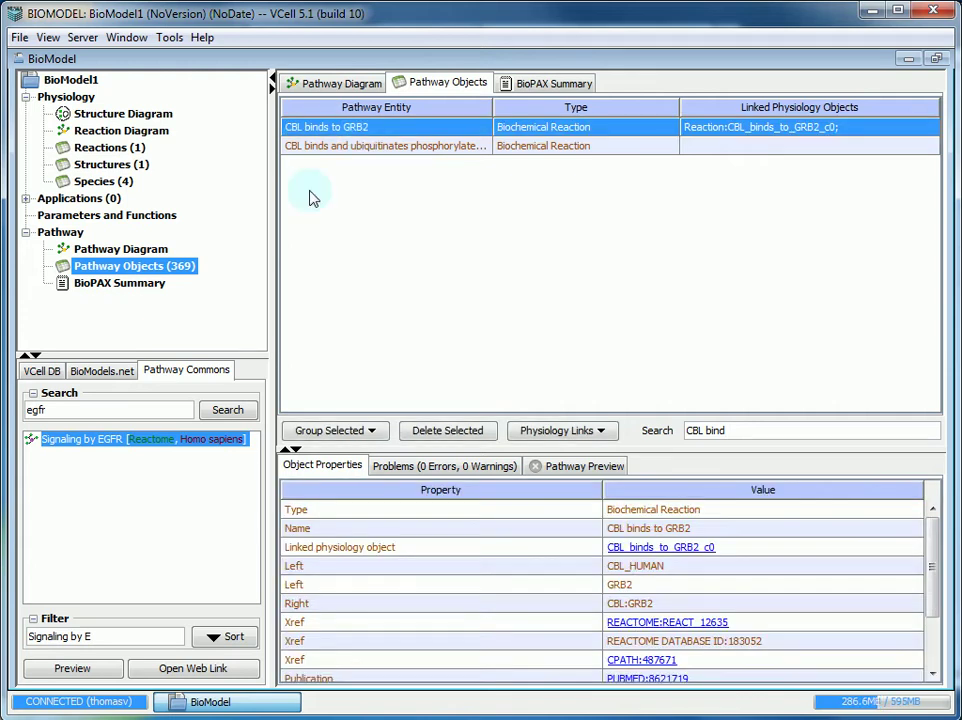
scroll(348, 550, "down", 2)
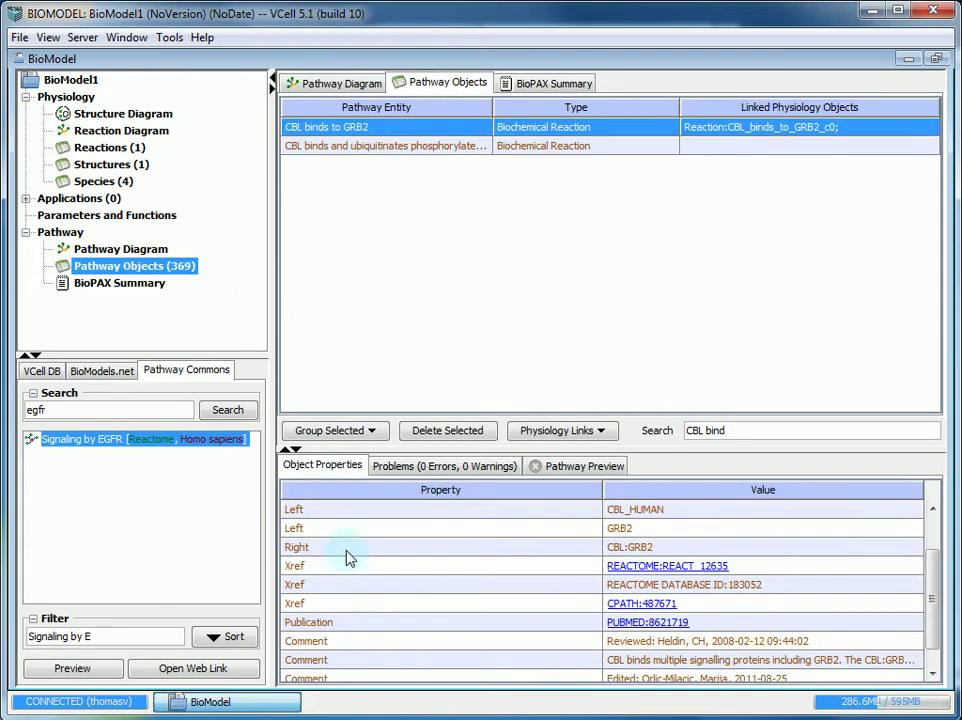
scroll(345, 608, "up", 2)
scroll(340, 612, "down", 1)
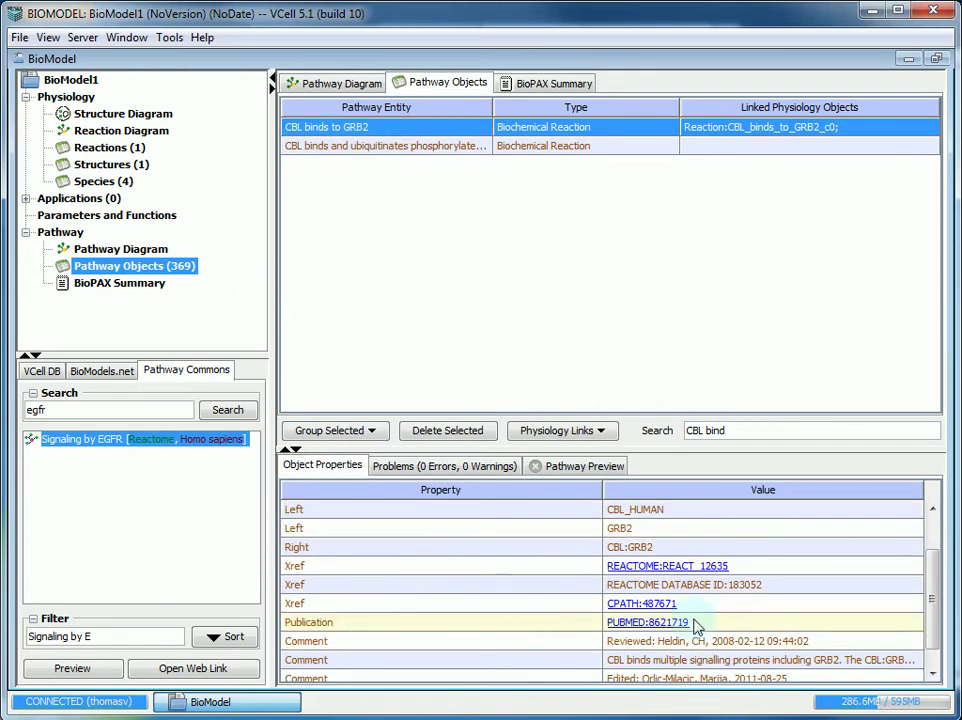
scroll(563, 620, "up", 1)
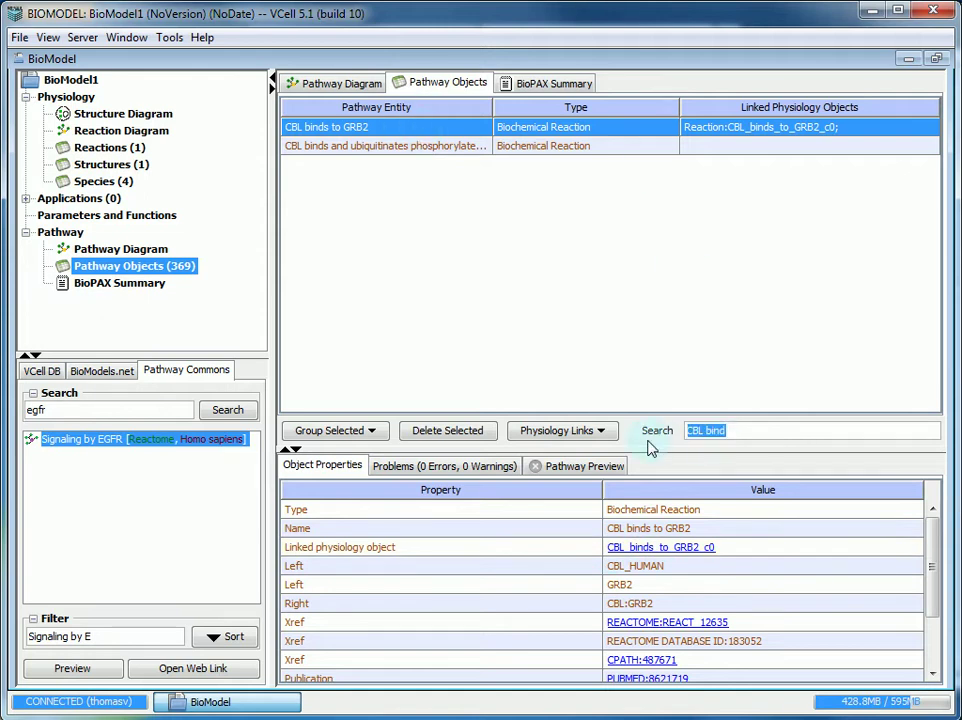
Select all pathway objects on the first page and import them into the physiology, accepting the warning.
key("BackSpace")
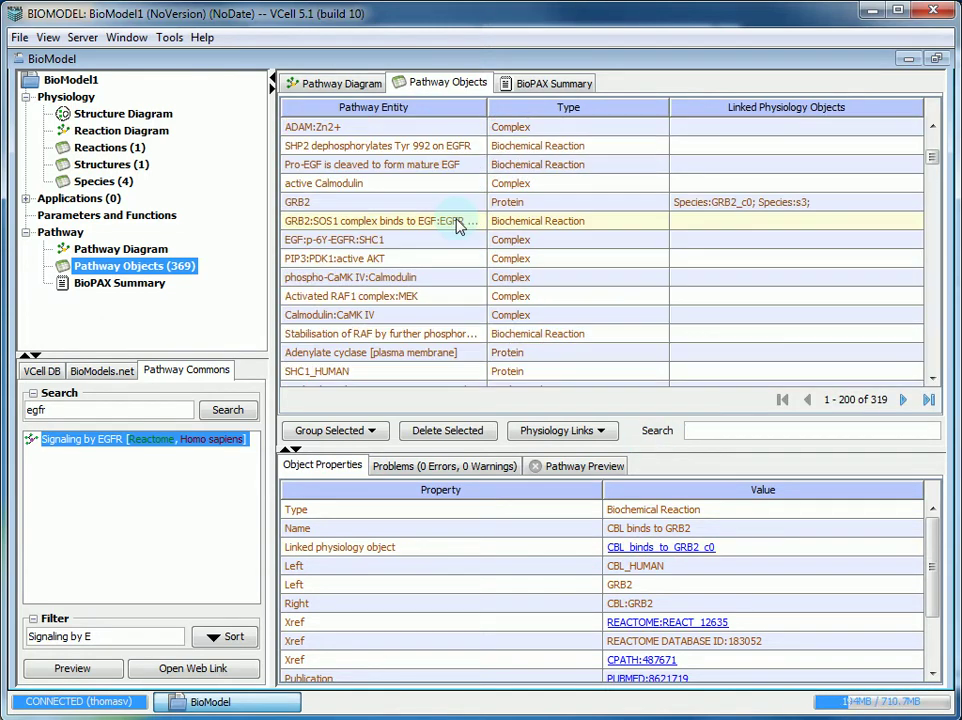
scroll(457, 226, "up", 5)
left_click(395, 130)
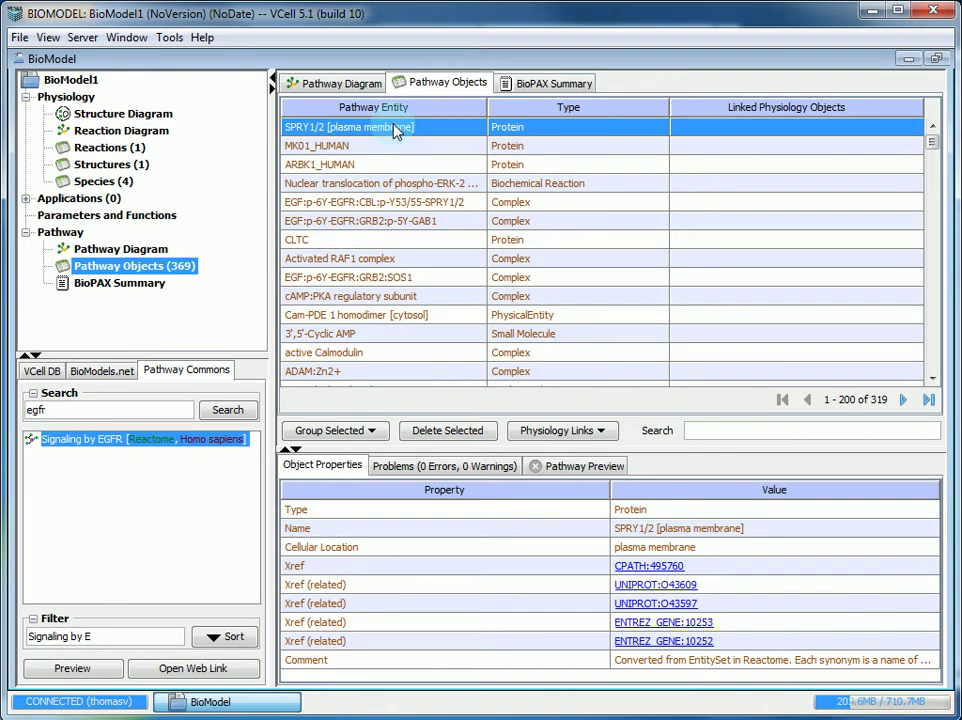
key("ctrl+a")
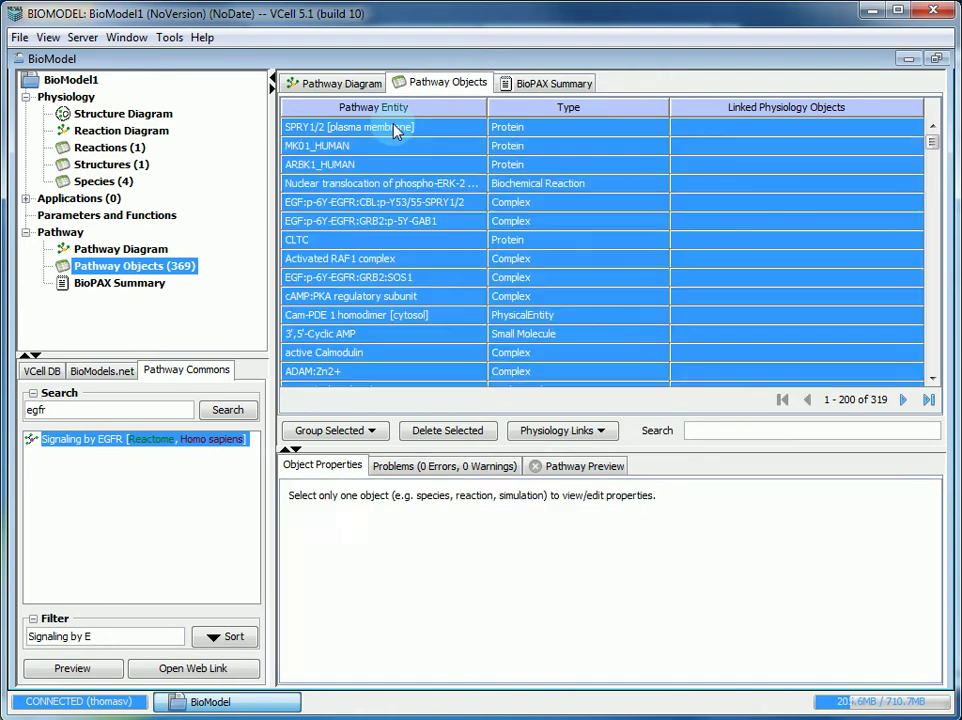
left_click(566, 437)
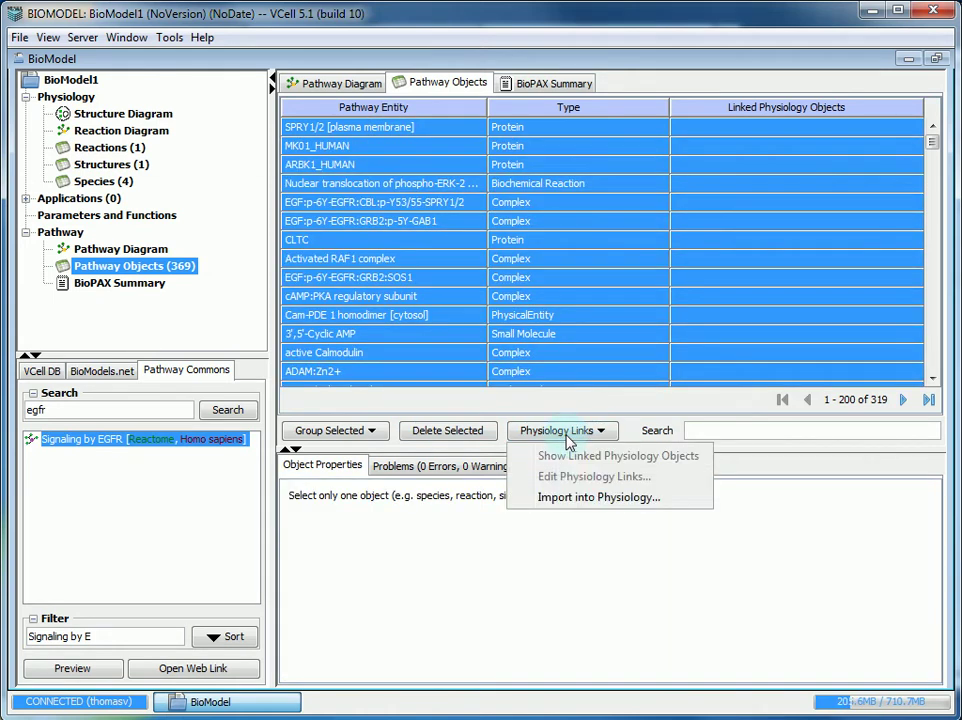
left_click(560, 497)
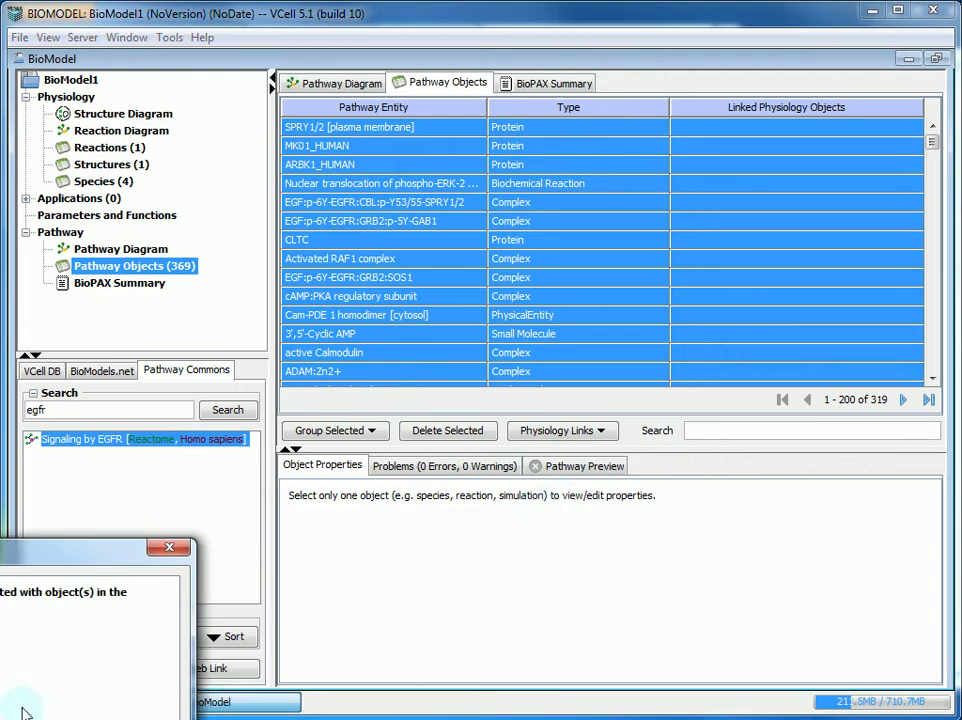
left_click_drag(2, 558, 535, 224)
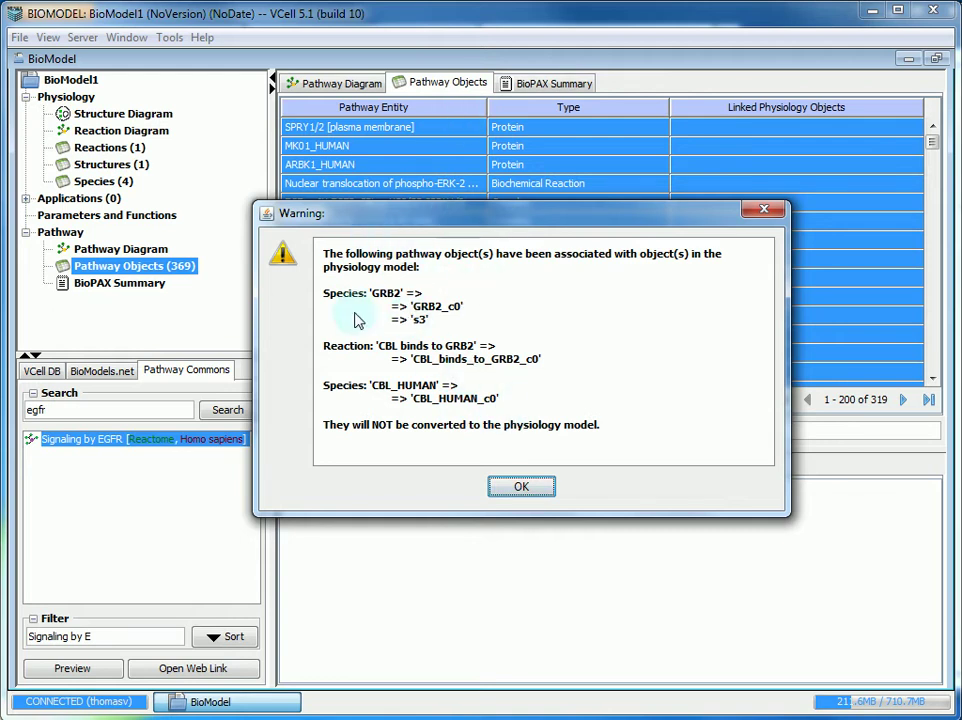
left_click(522, 488)
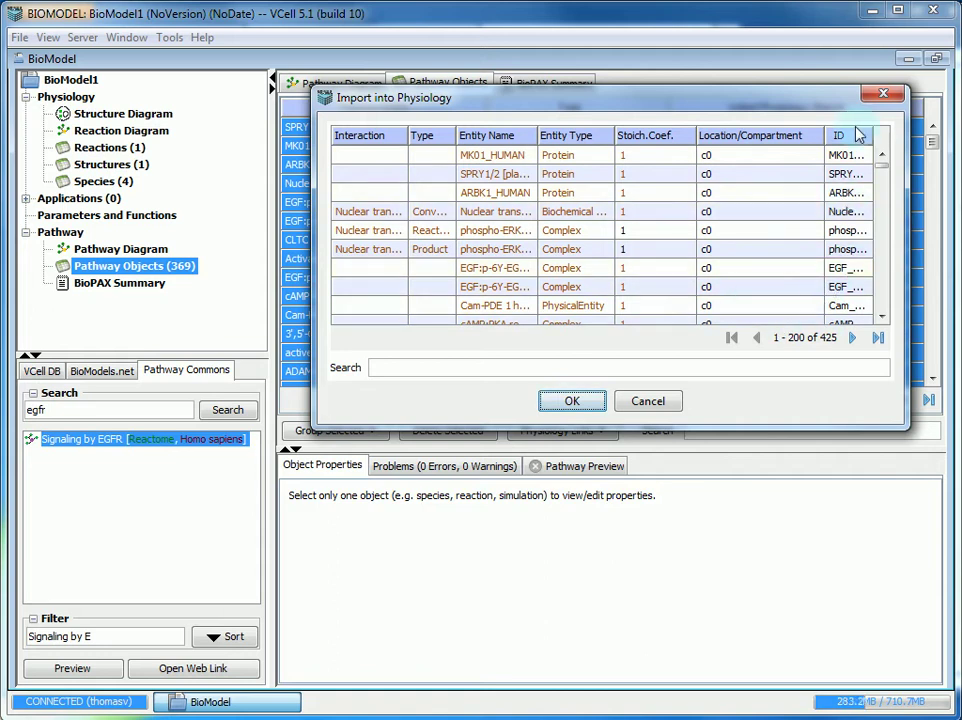
left_click(573, 407)
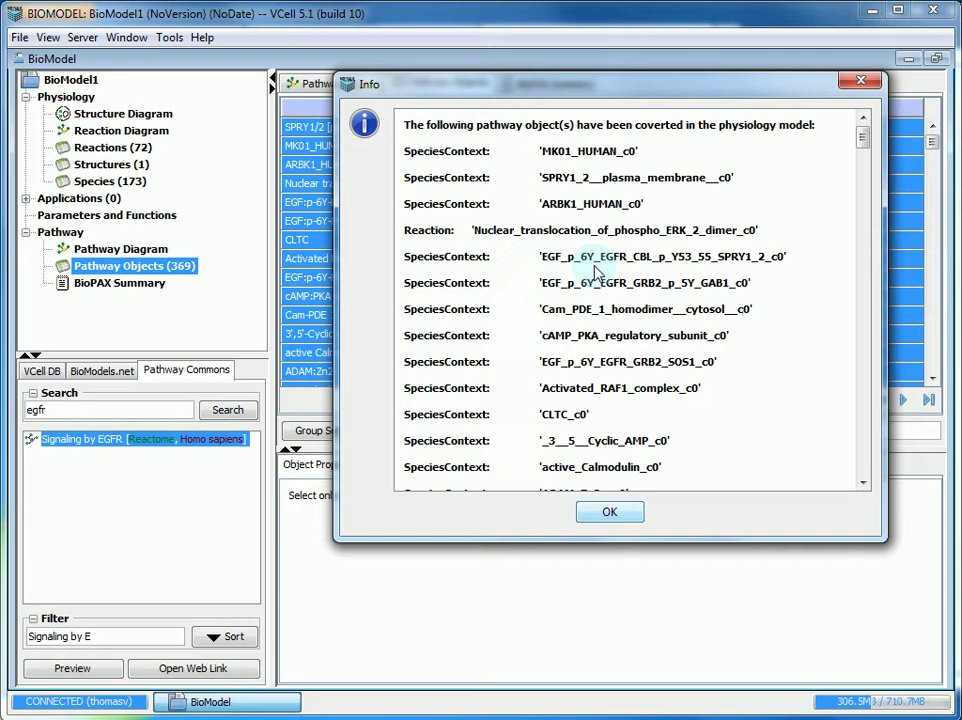
left_click(610, 514)
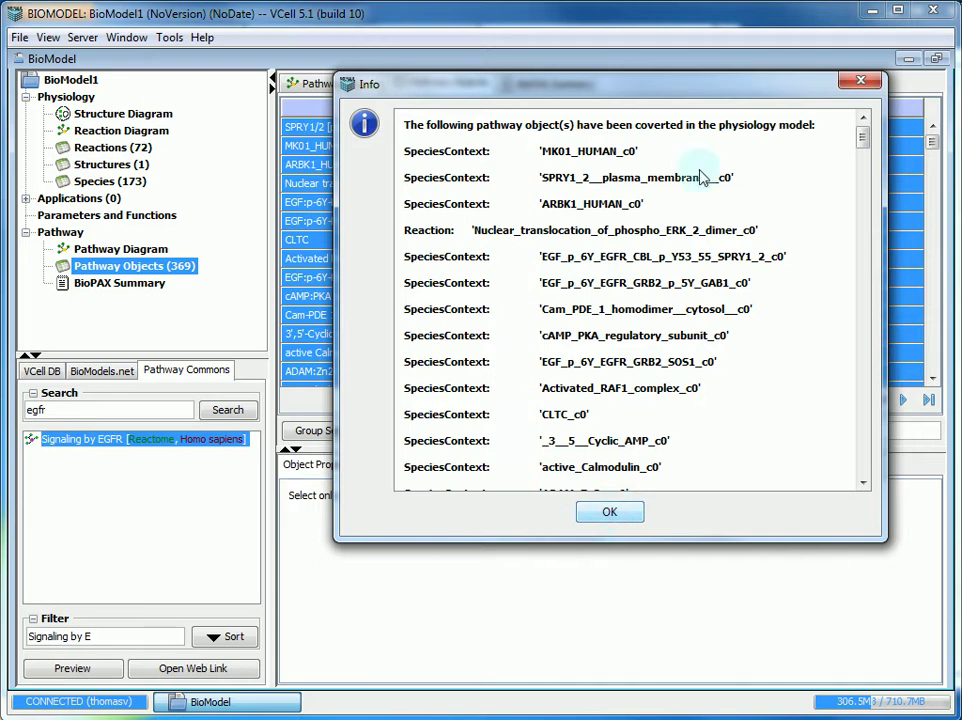
Select pathway objects 201–319 and import them into the physiology, confirming the warning and import dialogs.
left_click(108, 272)
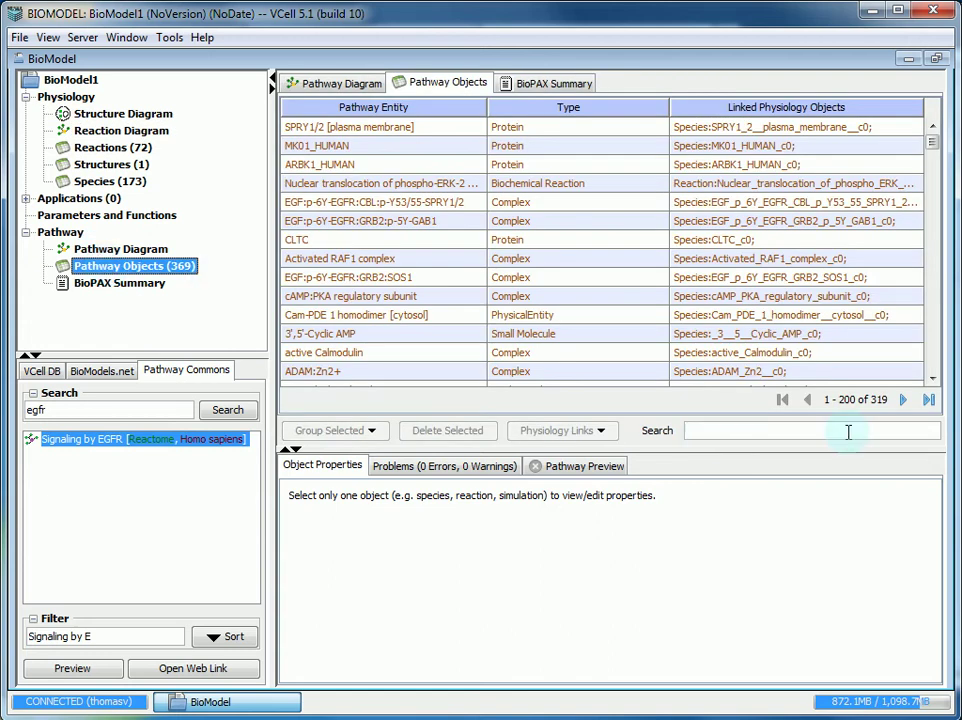
left_click(904, 401)
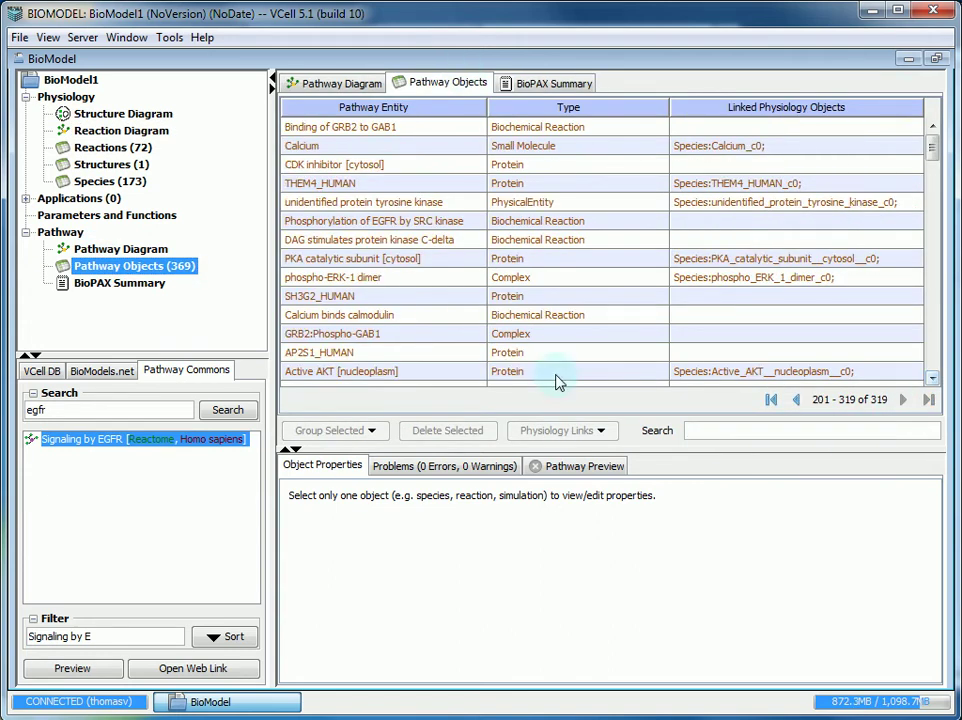
left_click(376, 128)
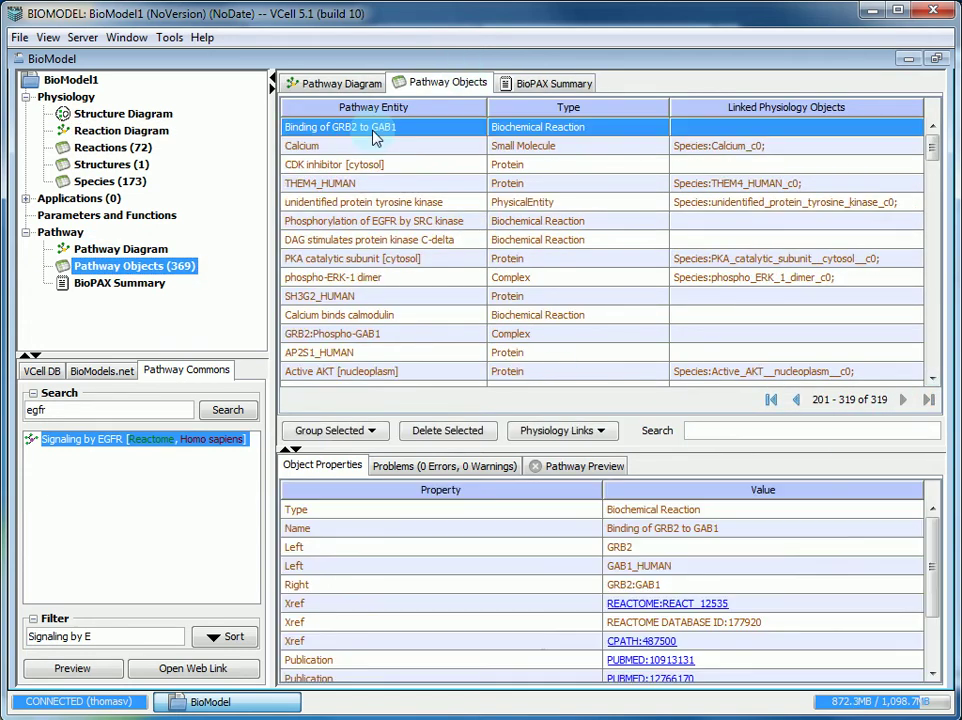
key("ctrl+a")
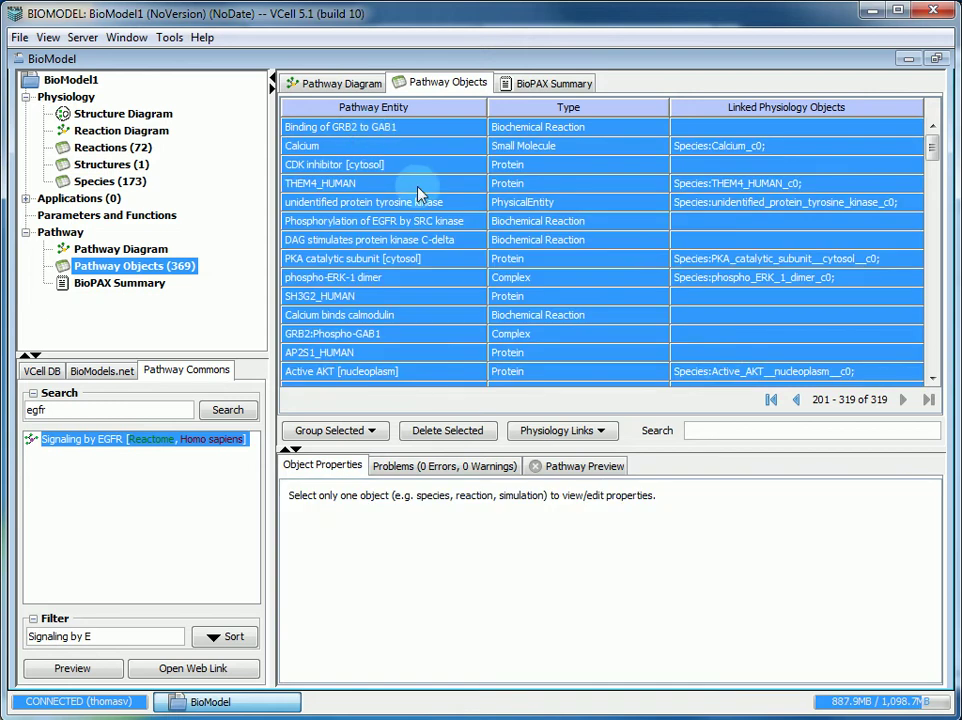
left_click(560, 430)
left_click(577, 498)
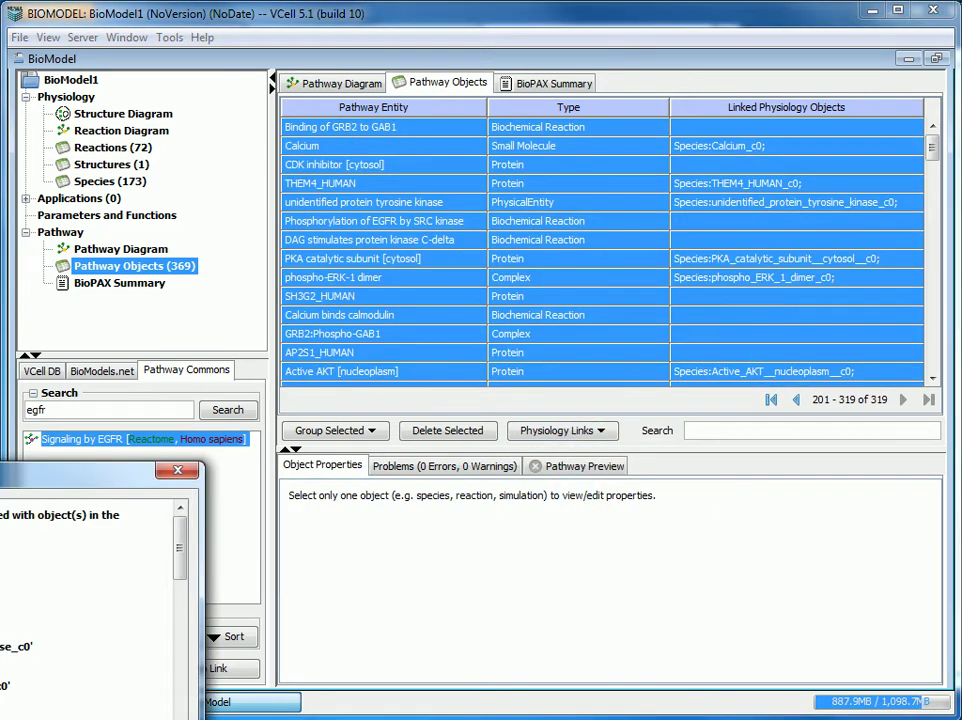
left_click_drag(5, 471, 500, 145)
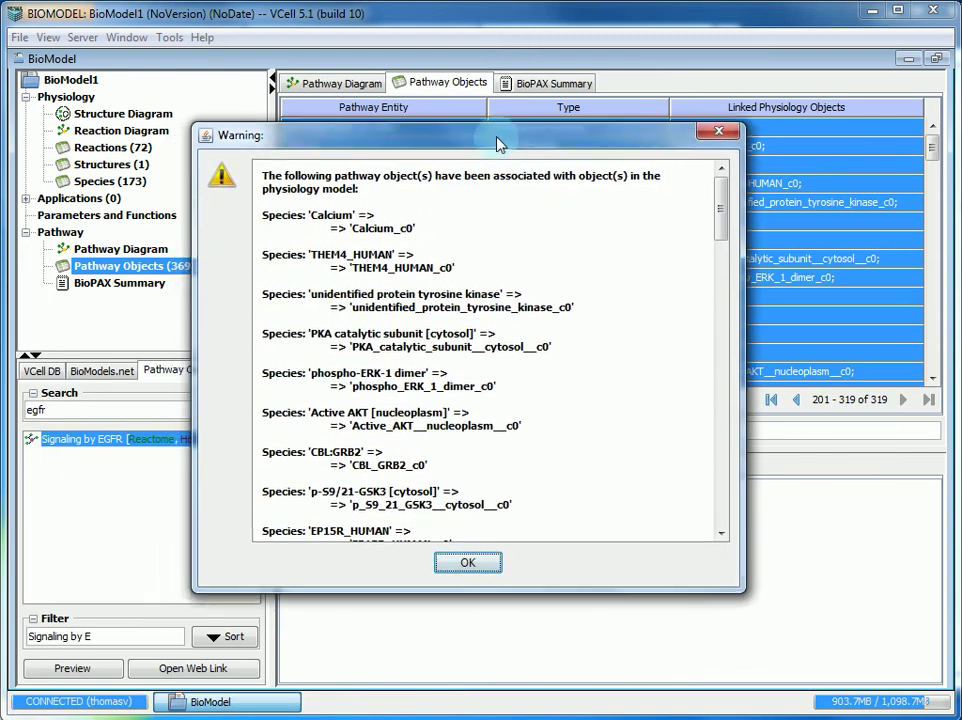
left_click(468, 566)
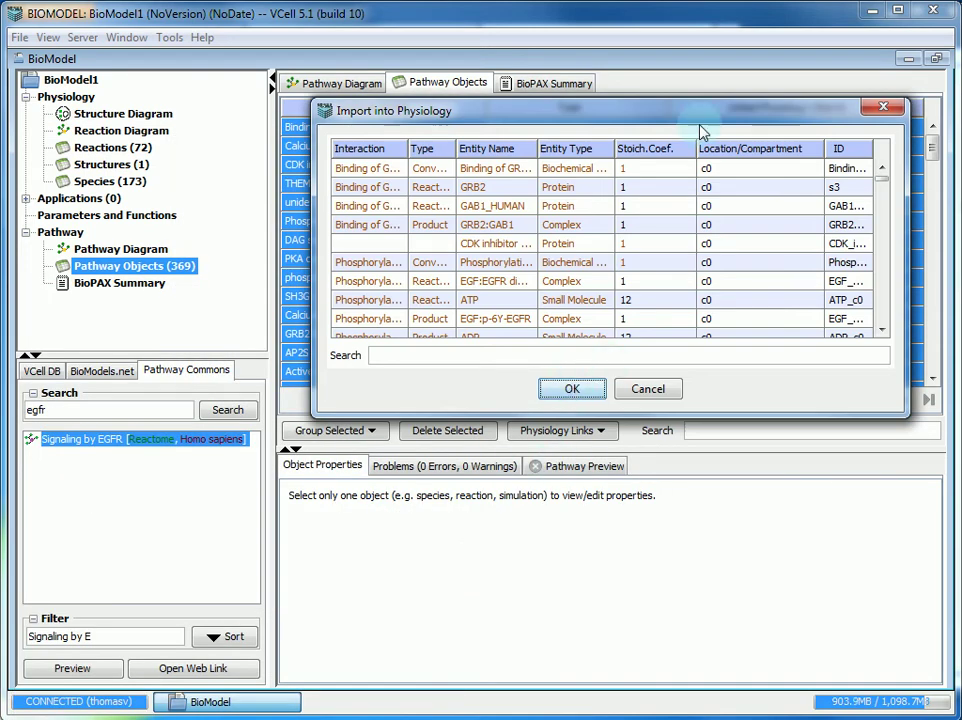
left_click(574, 390)
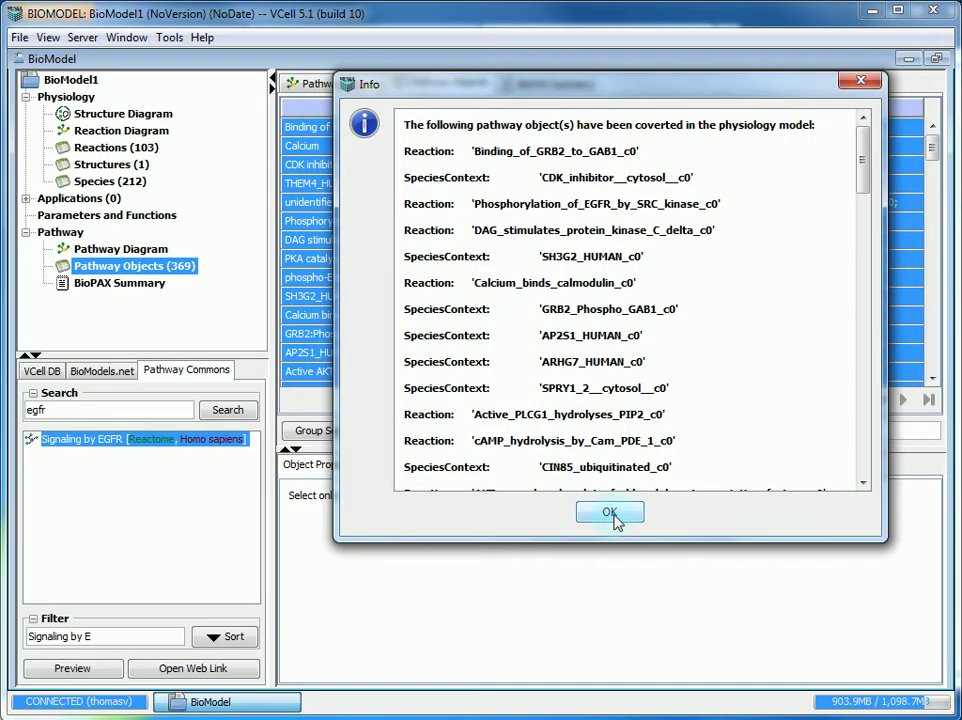
key("Return")
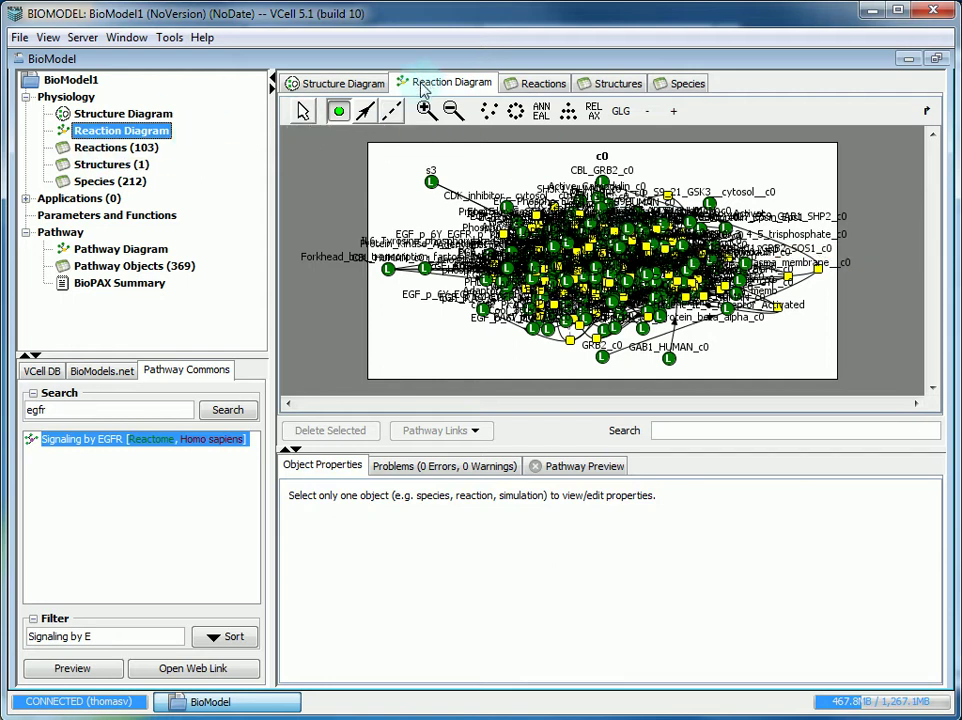
In the Reactions table, check that the ATP + CREB1 phosphorylation reaction has Kf and Kr of 0.0.
left_click(548, 88)
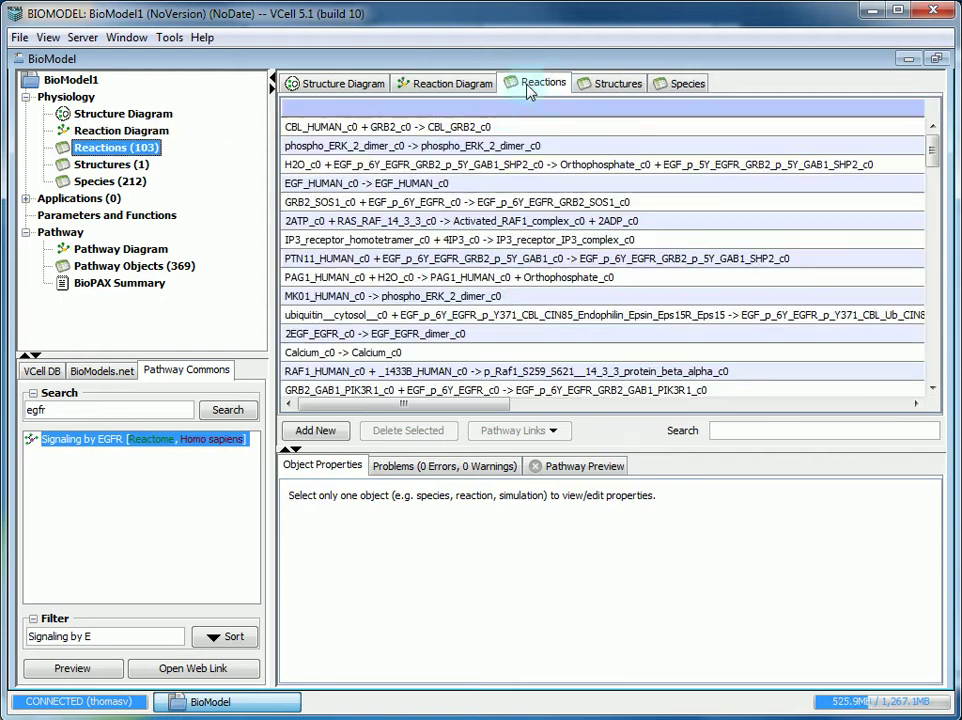
scroll(456, 150, "down", 5)
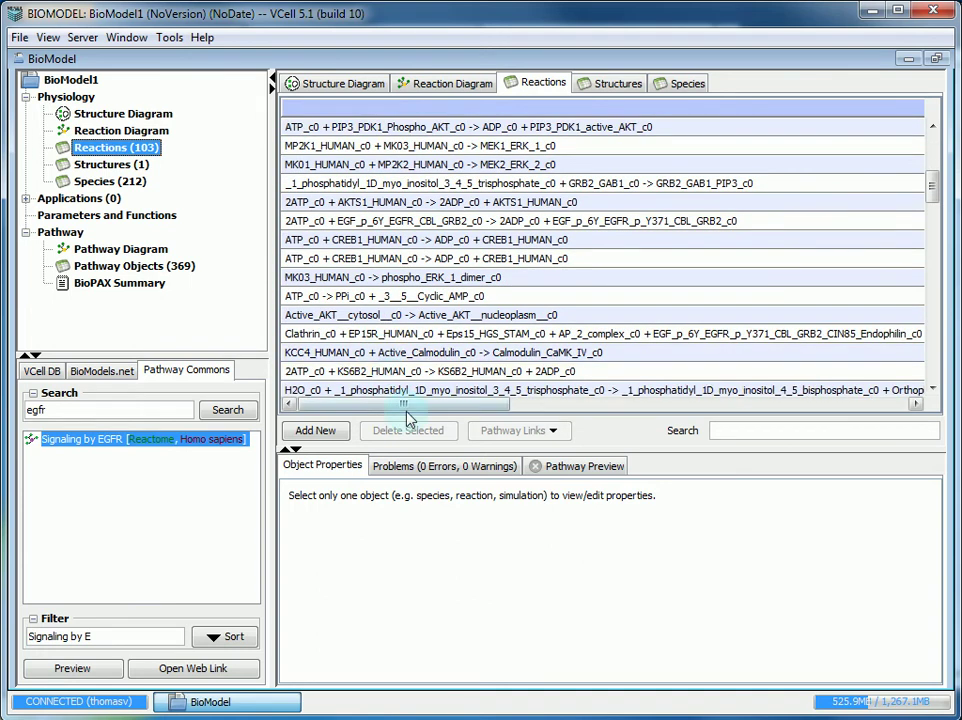
left_click_drag(406, 405, 381, 430)
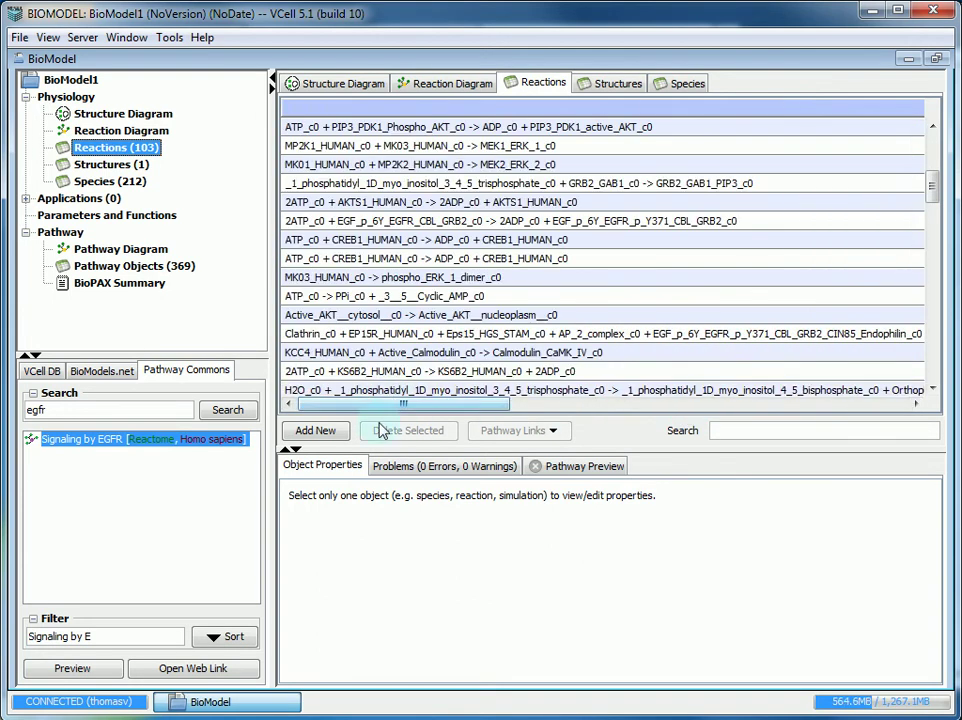
left_click(420, 258)
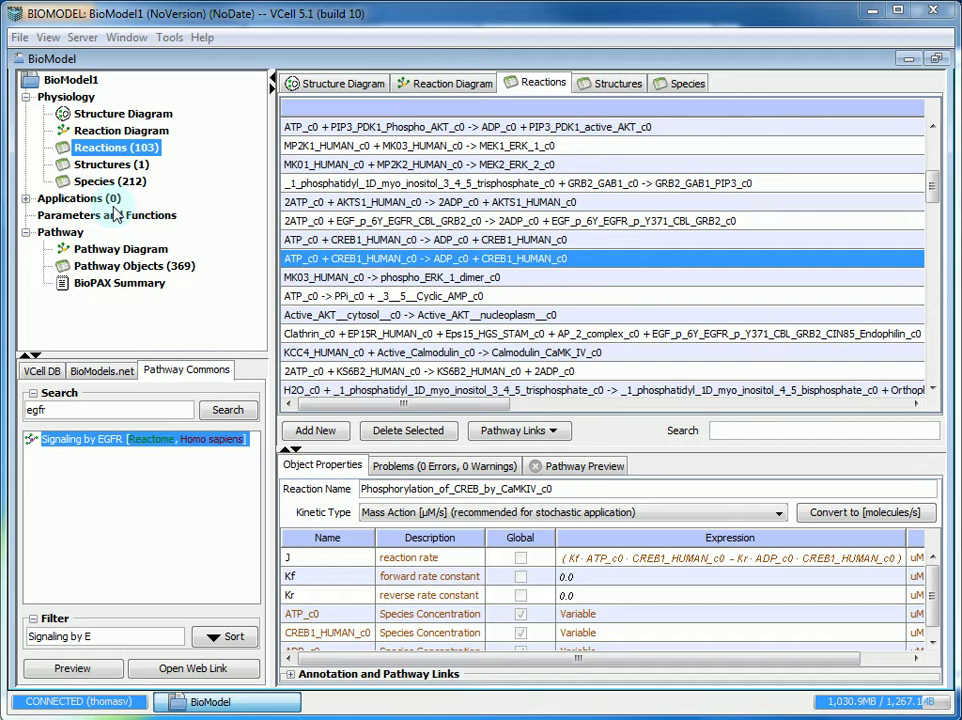
Add a deterministic application, Application0, and view its geometry mapping with c0 at 50000 µm³.
left_click(114, 205)
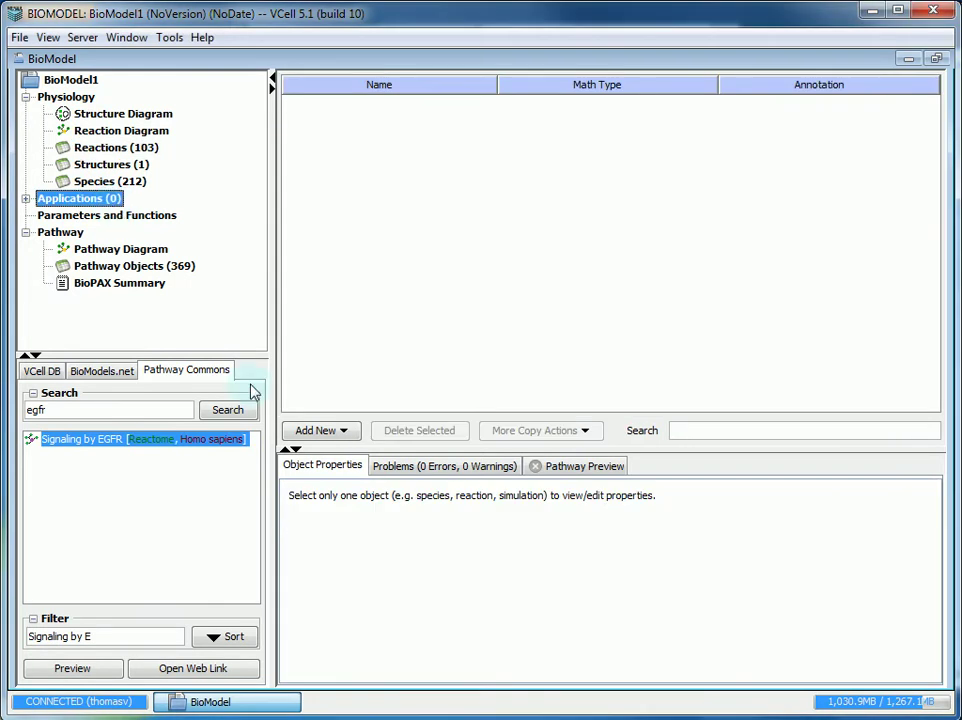
left_click(320, 436)
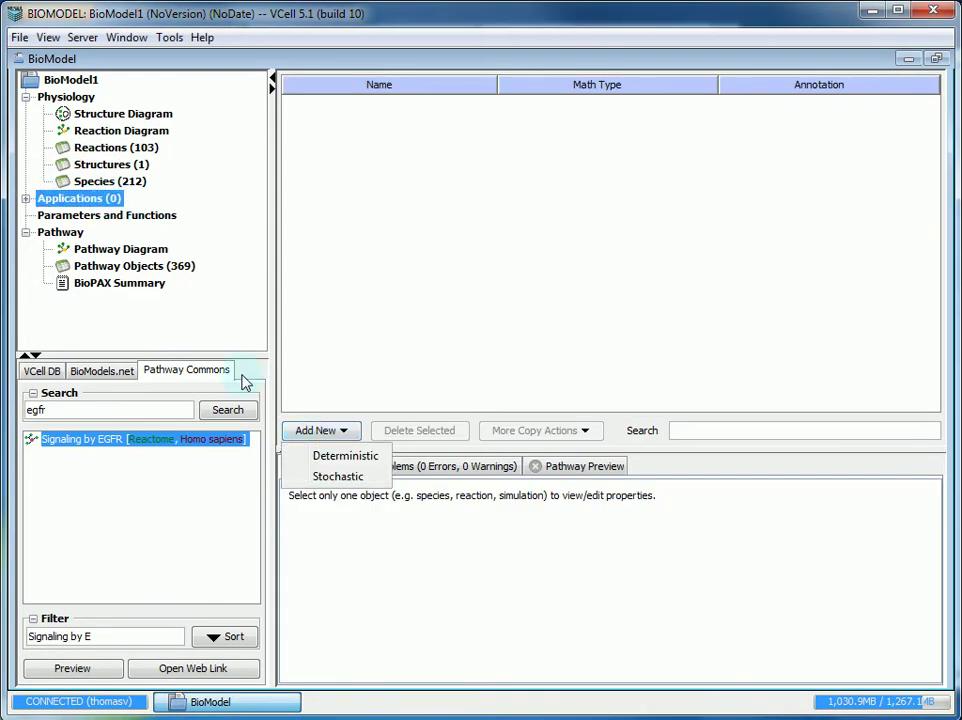
left_click(356, 458)
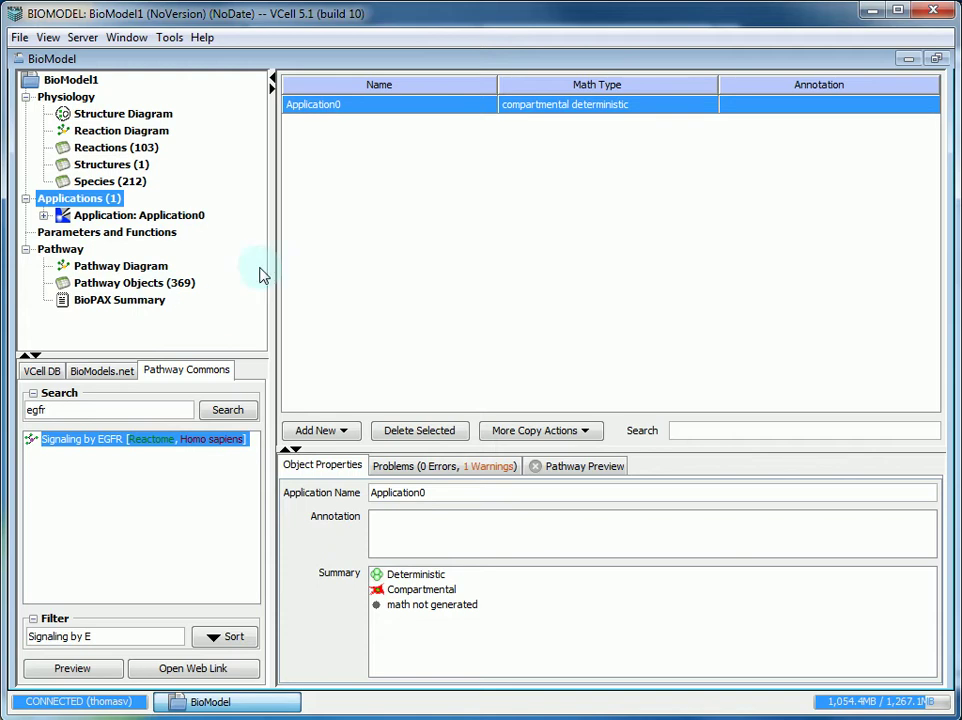
left_click(175, 219)
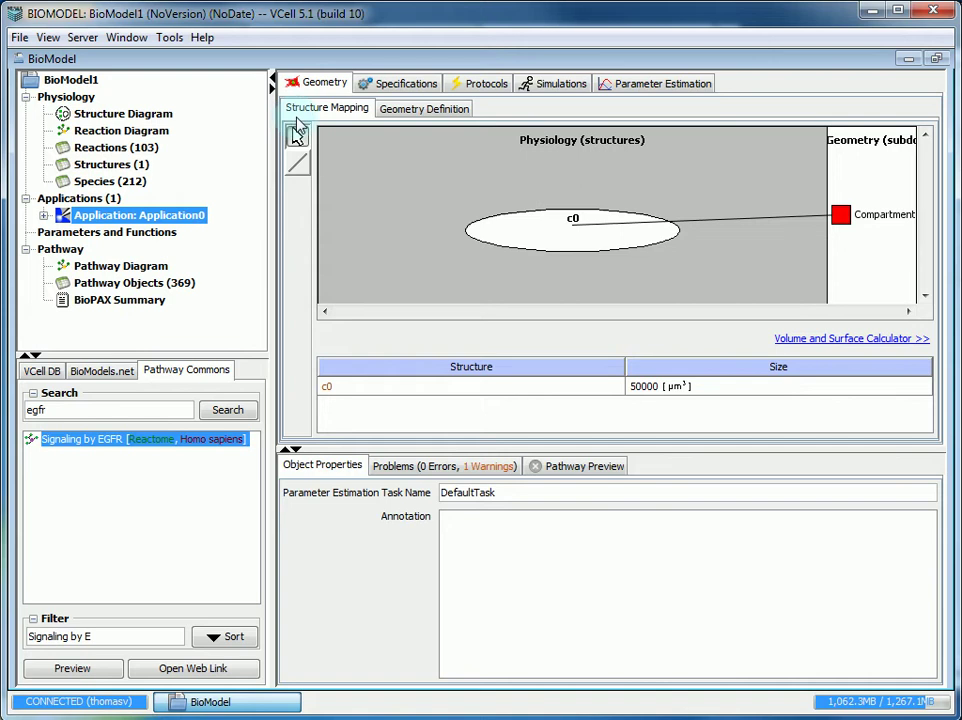
Set the initial condition to 1 µM for every species on the first page.
left_click(400, 84)
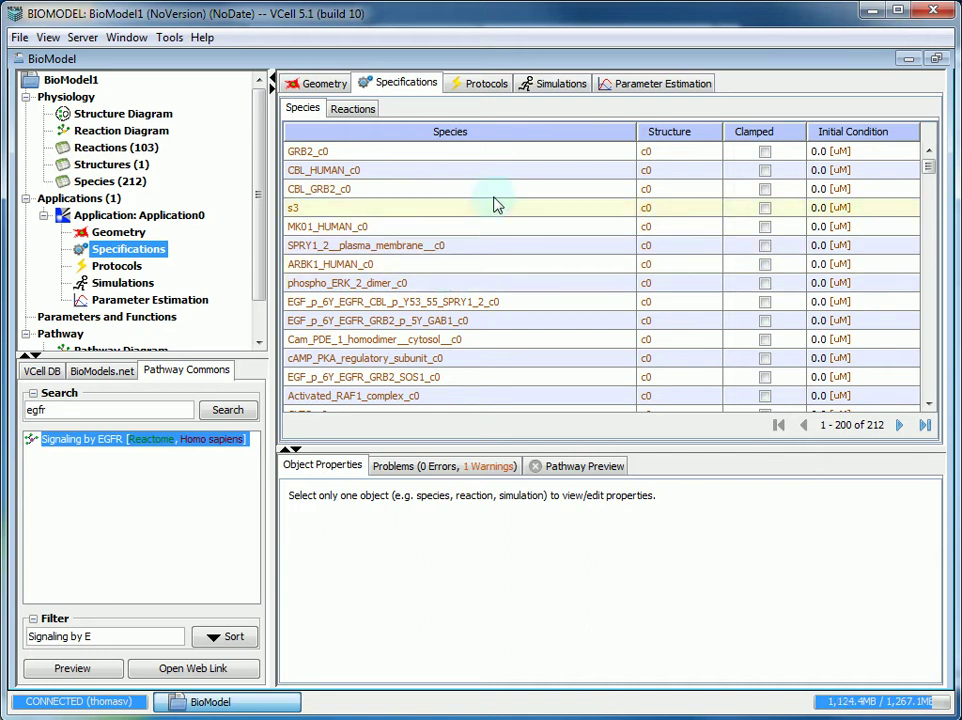
left_click(520, 151)
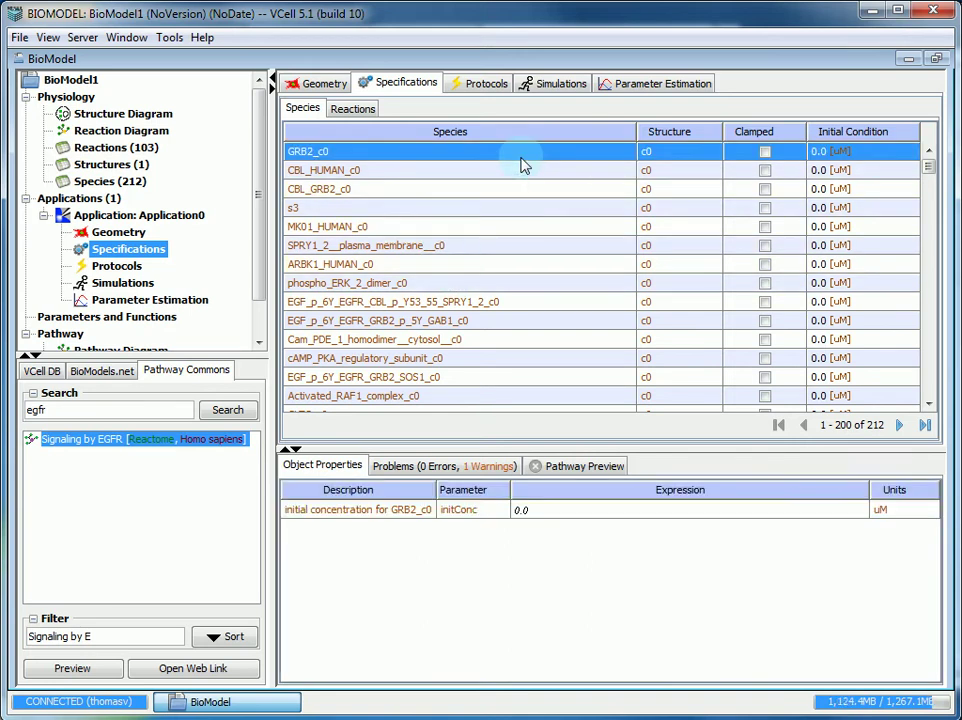
key("ctrl+a")
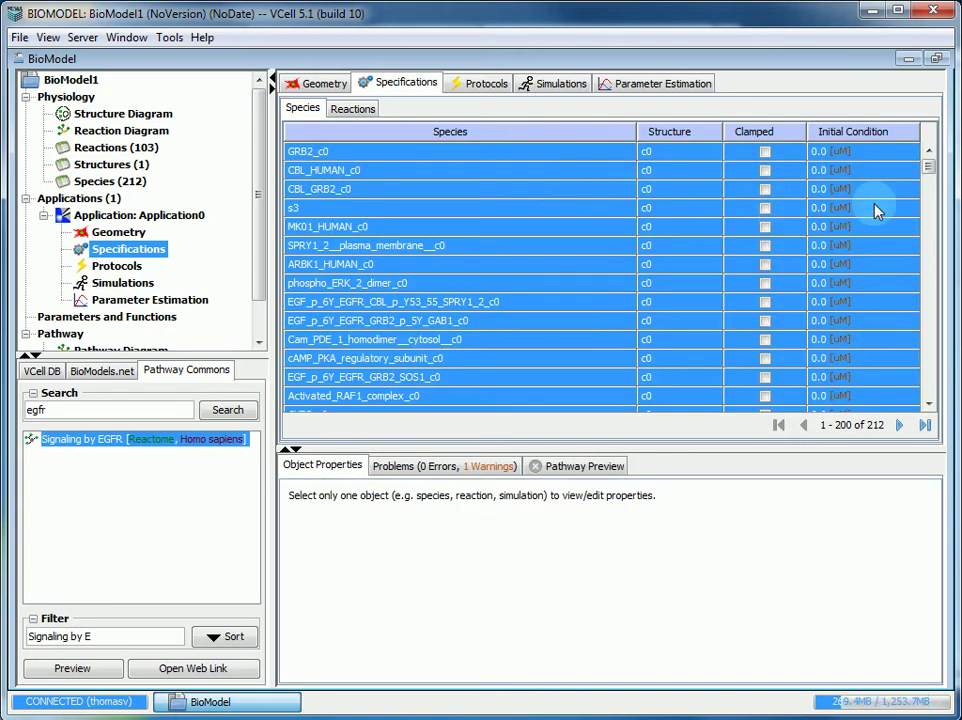
right_click(805, 161)
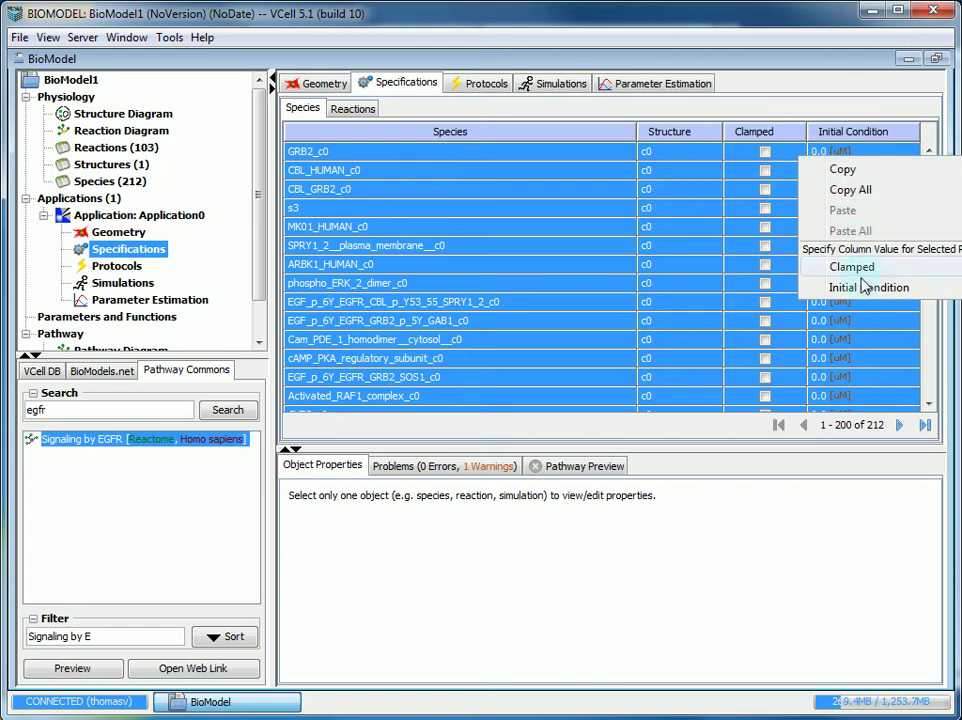
mouse_move(866, 290)
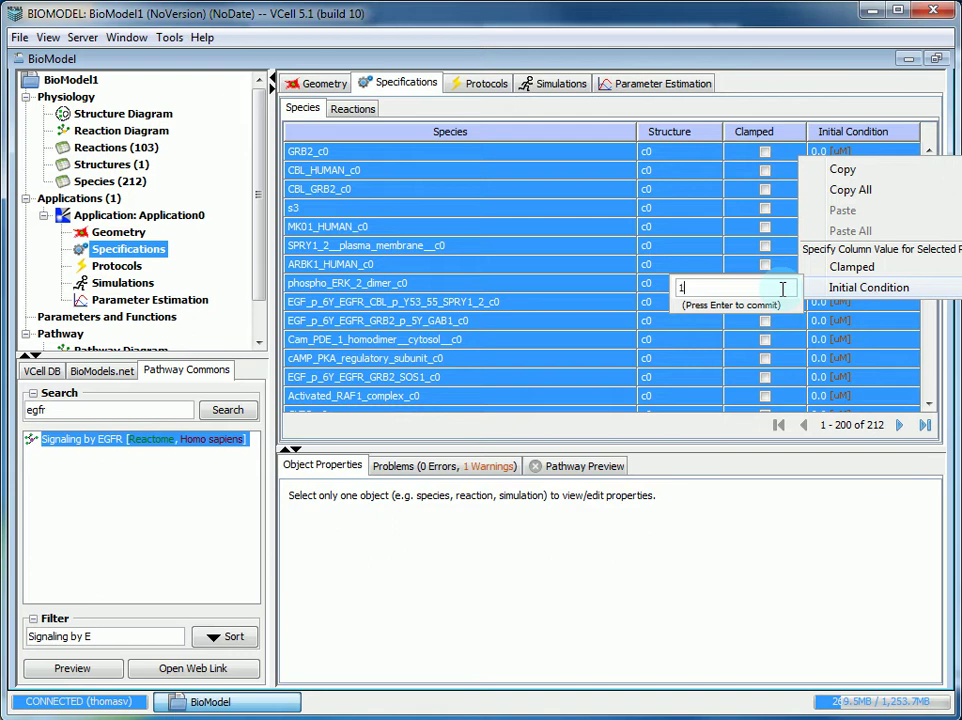
key("Return")
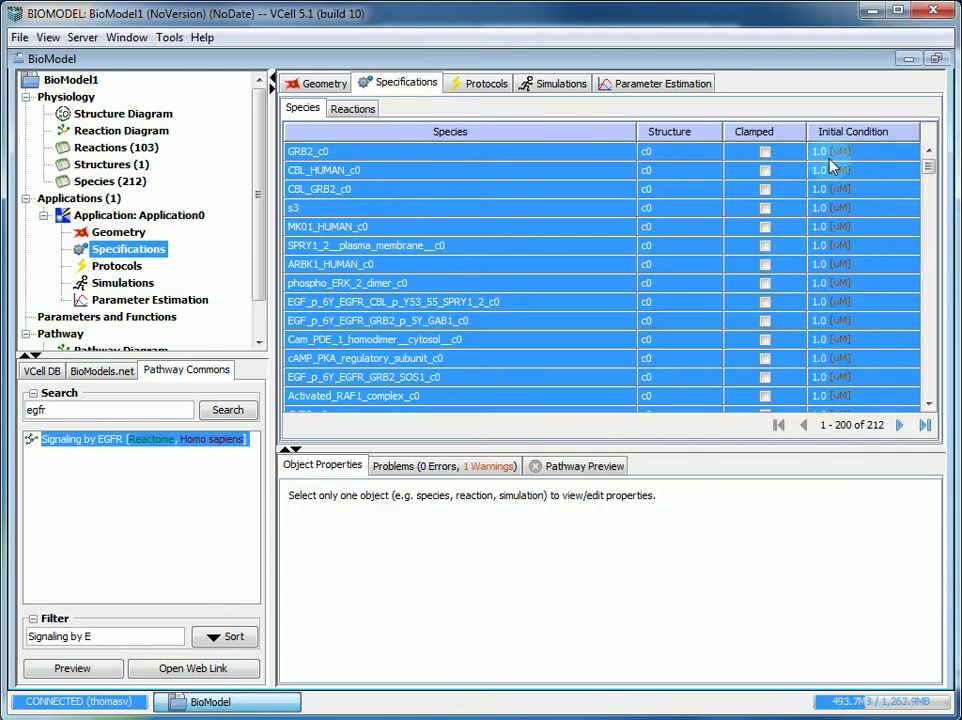
Set the initial condition to 1 µM for every species on the second page.
left_click(897, 425)
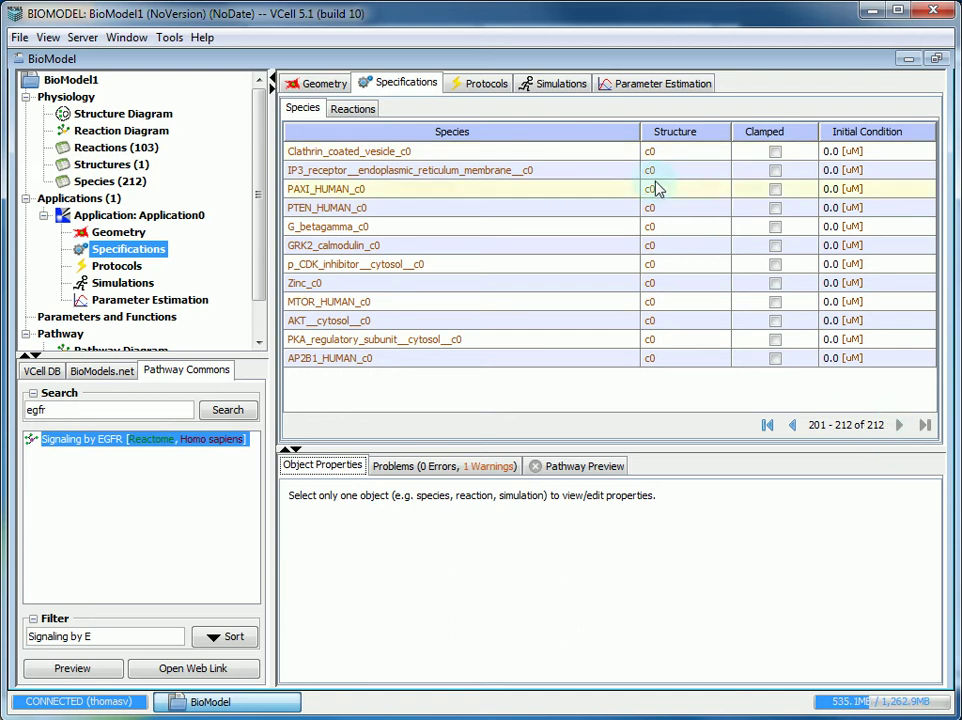
left_click(585, 153)
key("ctrl+a")
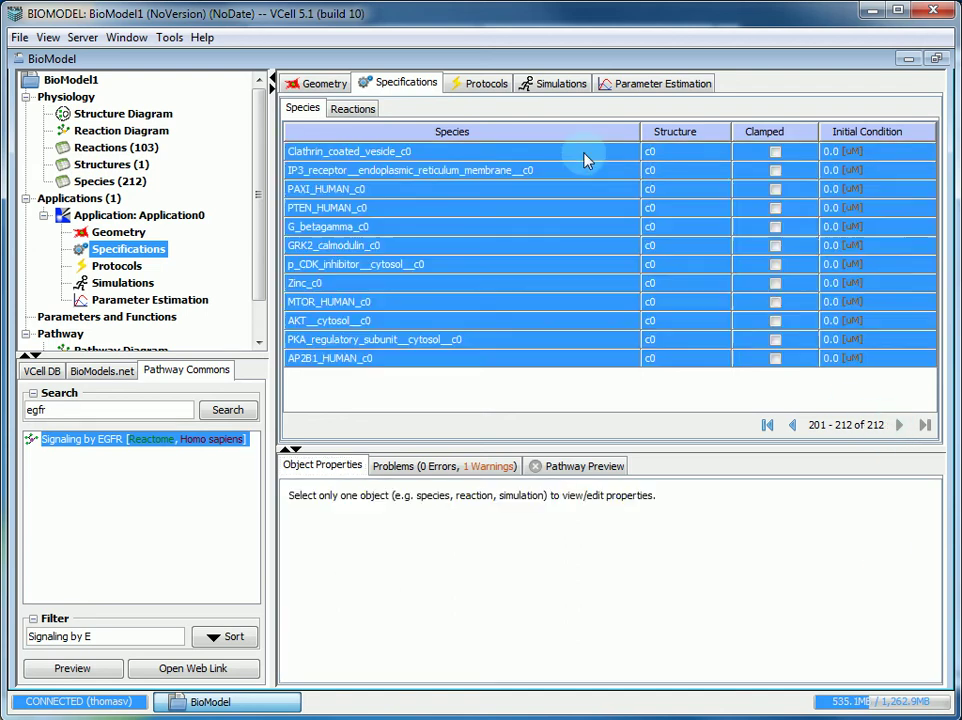
right_click(857, 162)
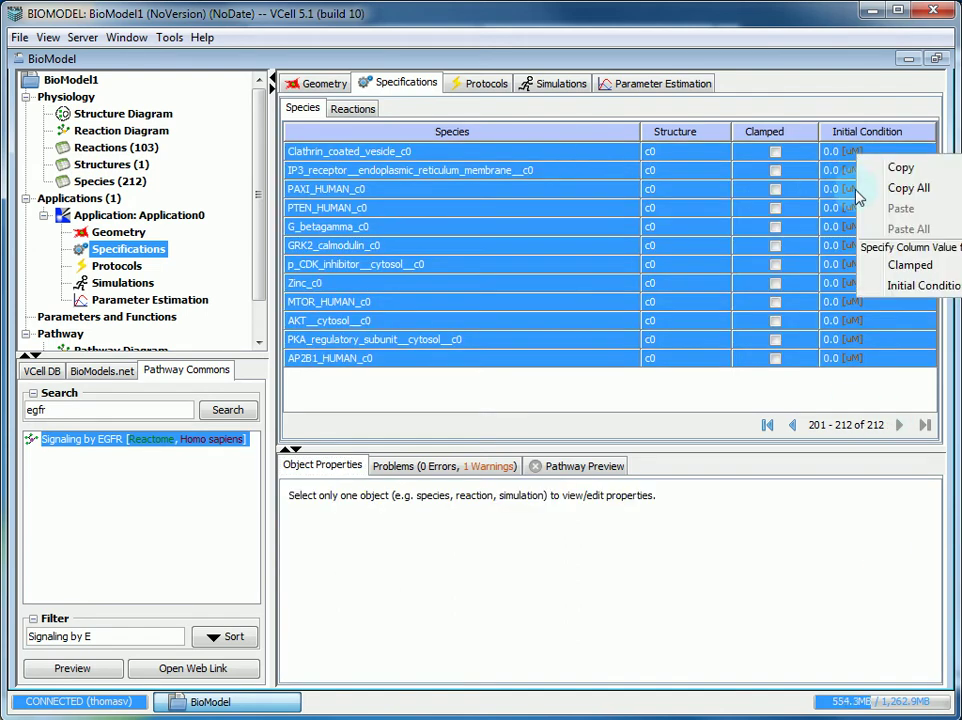
mouse_move(897, 288)
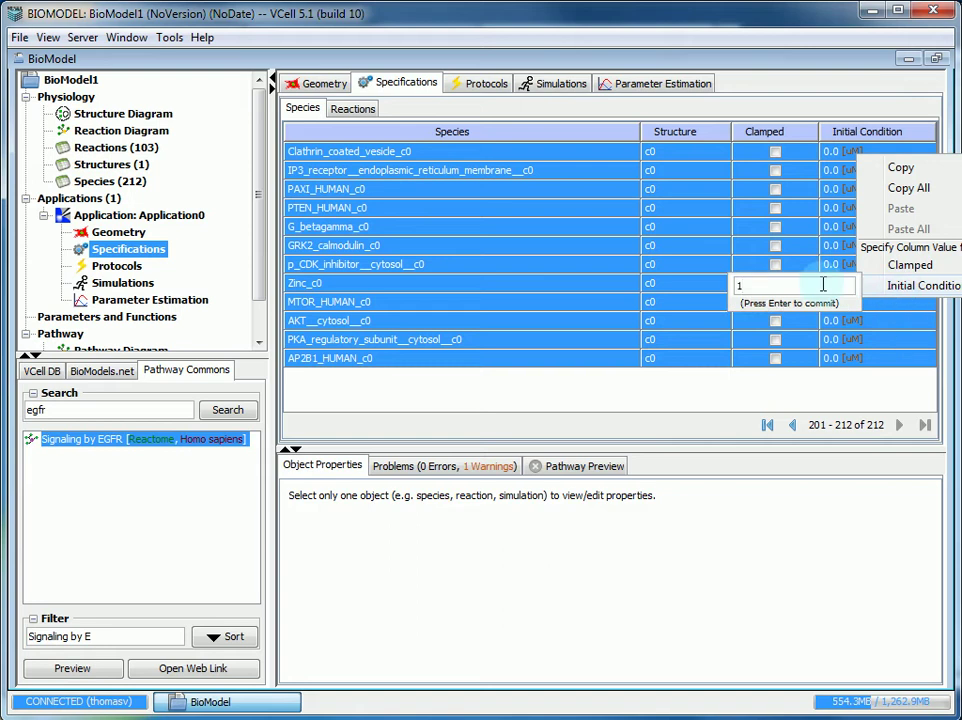
key("Return")
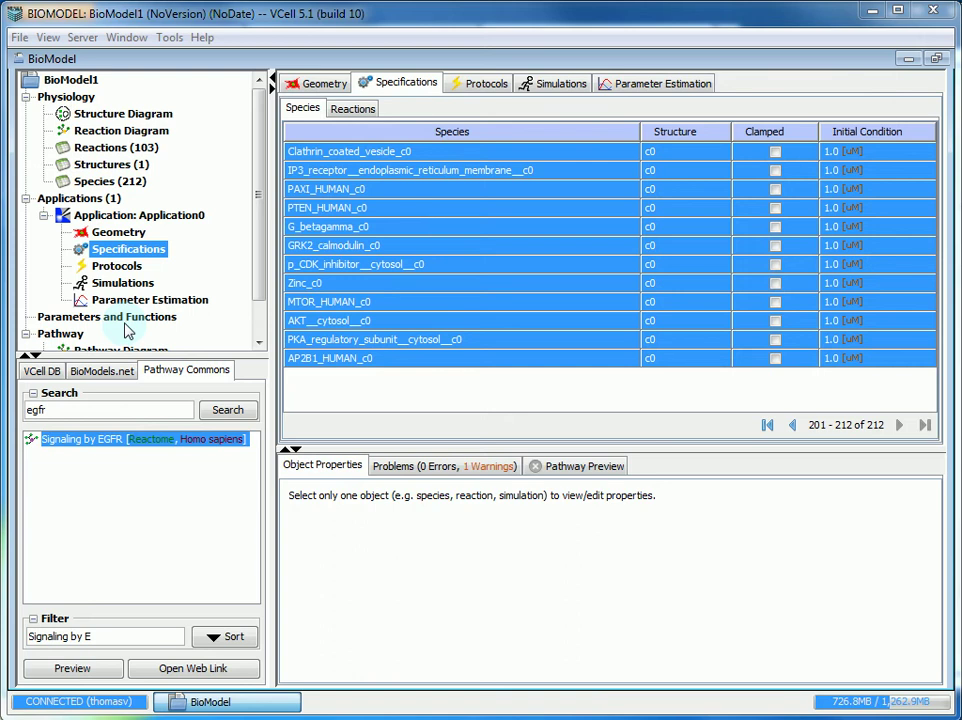
Show Parameters and Functions with Global and Functions unchecked, leaving 419 parameters listed.
left_click(60, 320)
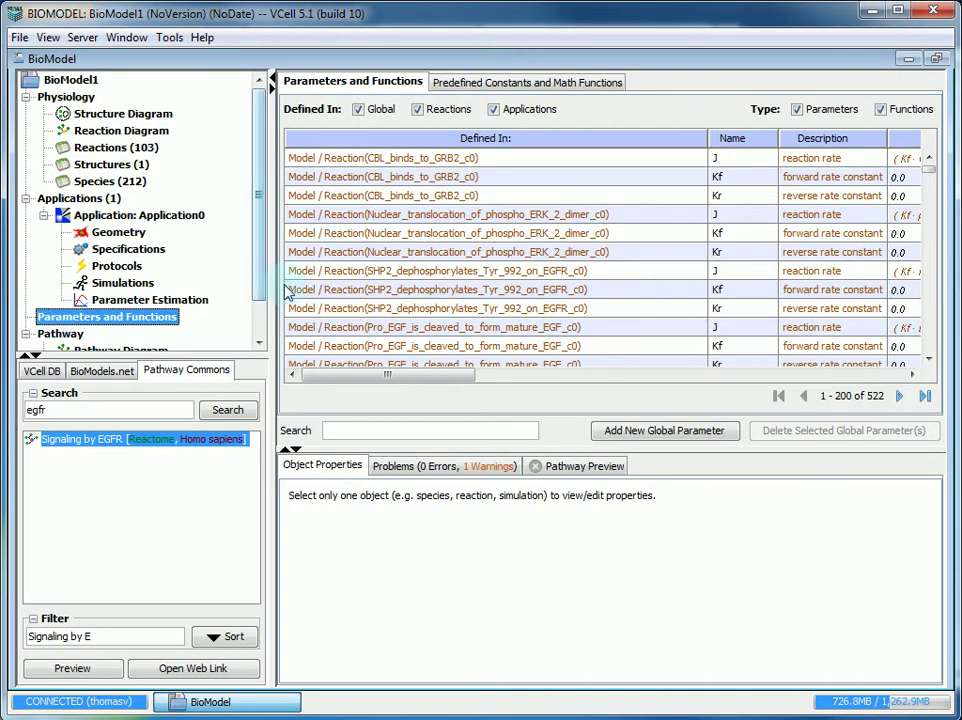
left_click(359, 112)
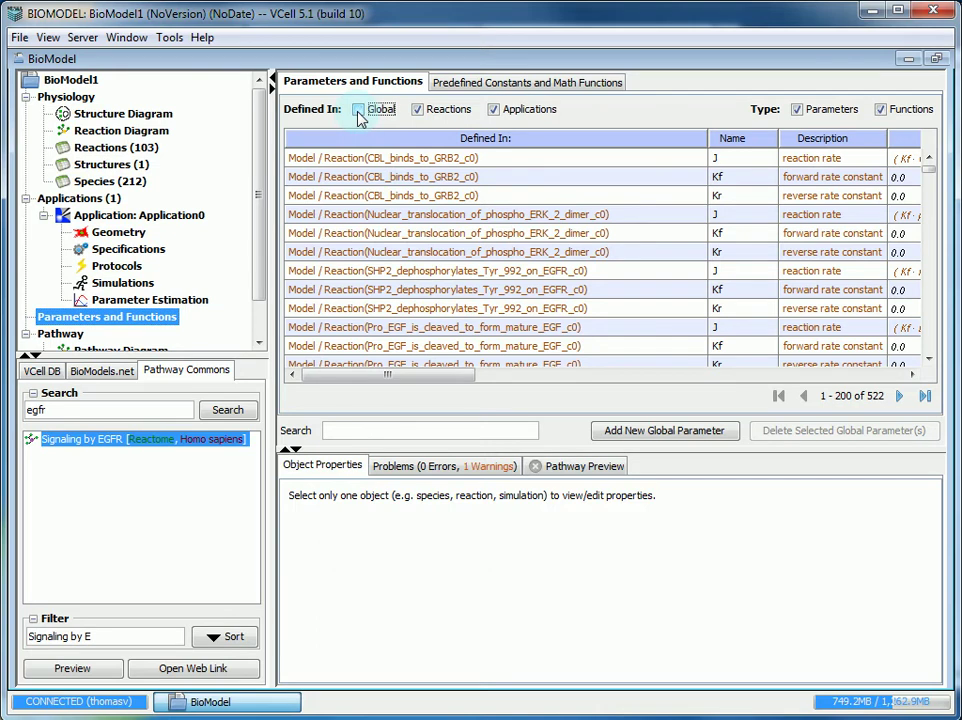
left_click(880, 111)
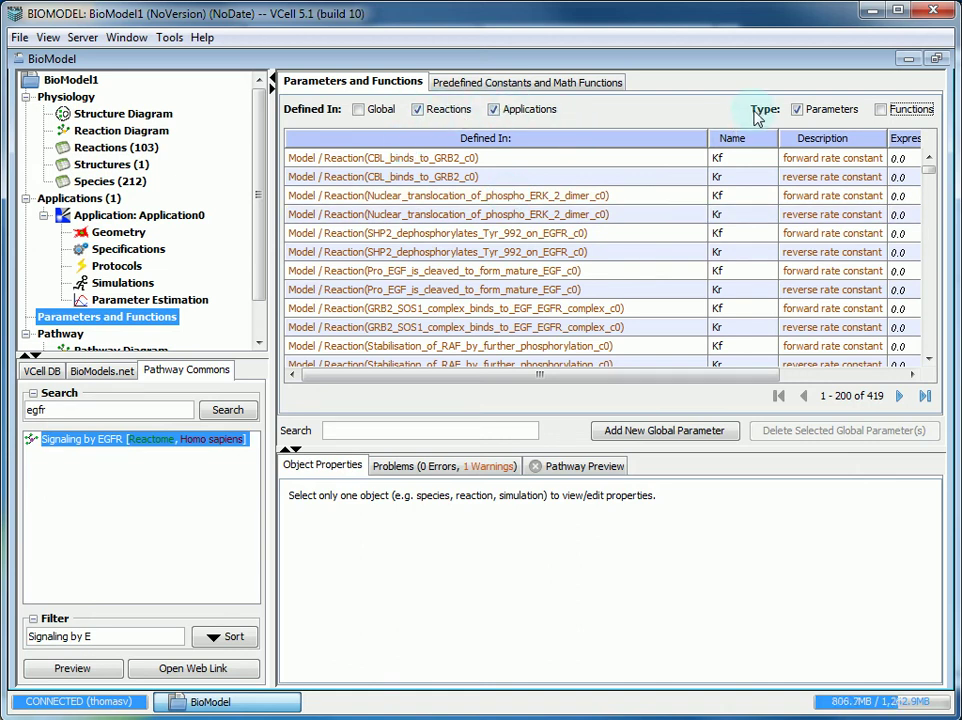
left_click(374, 430)
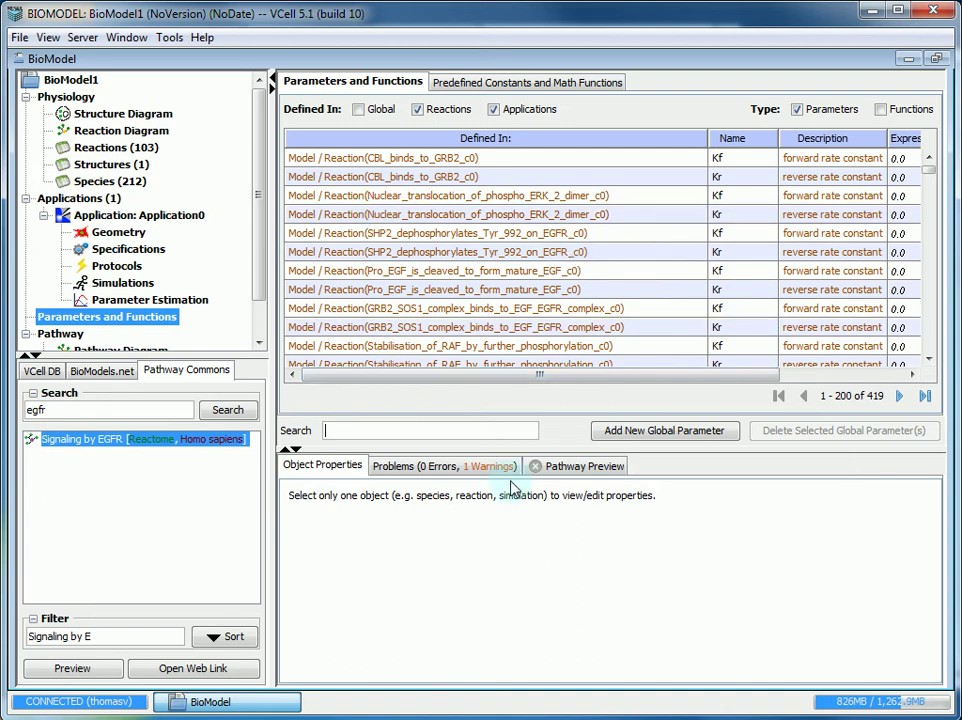
Filter the parameter list to the Kf forward rate constants.
type("Kf")
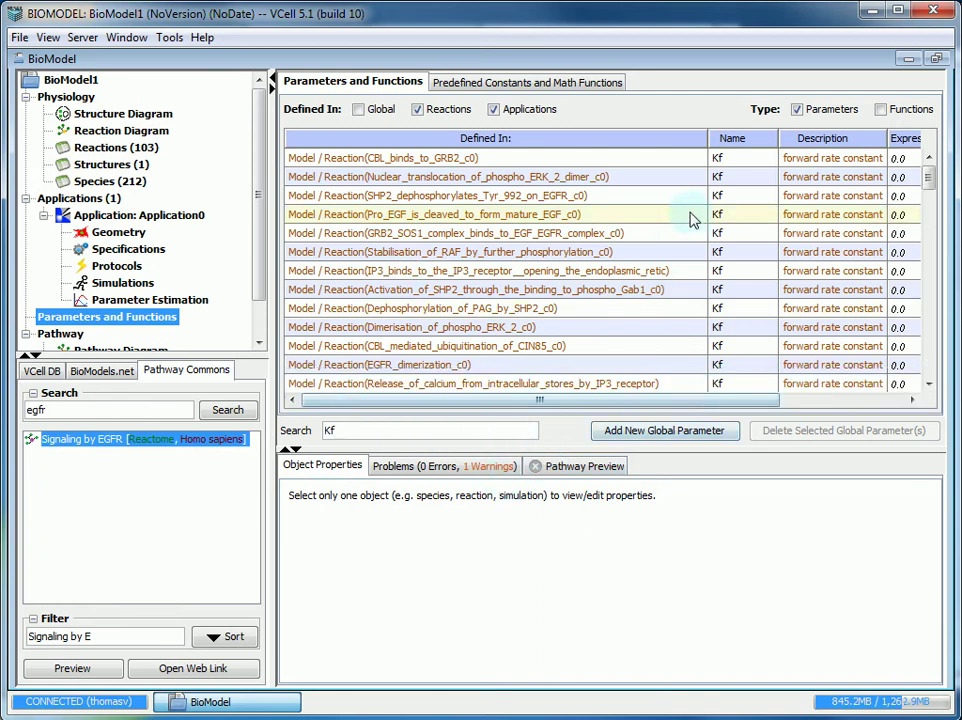
scroll(675, 226, "down", 4)
scroll(675, 226, "down", 20)
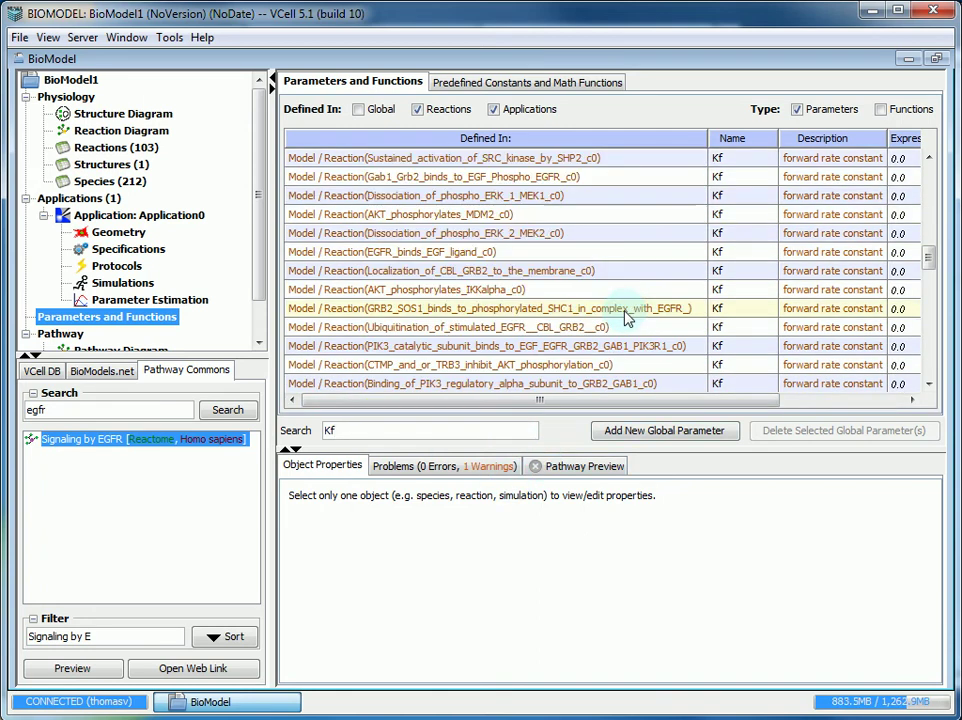
scroll(625, 322, "down", 5)
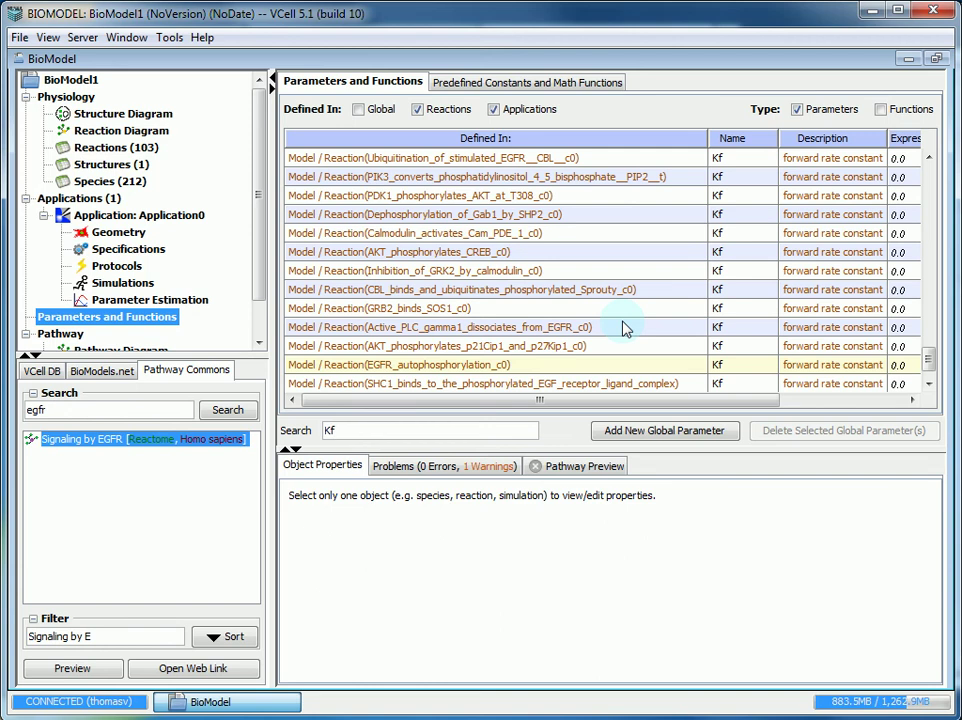
scroll(620, 318, "up", 1)
Set the expression of every listed Kf parameter to 1 in one bulk edit.
left_click(614, 272)
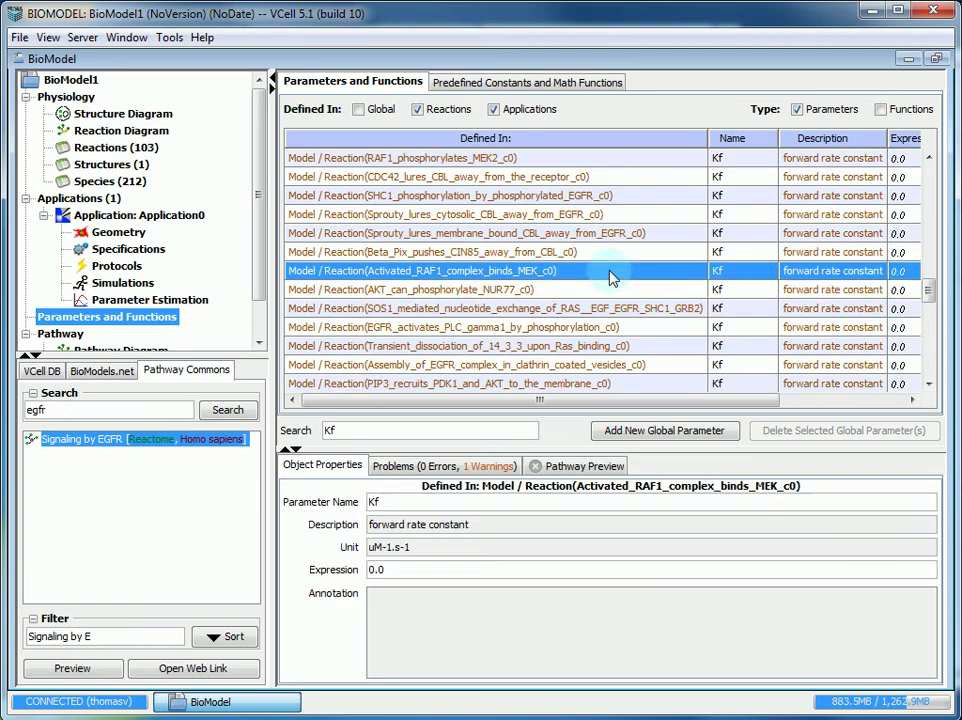
key("ctrl+a")
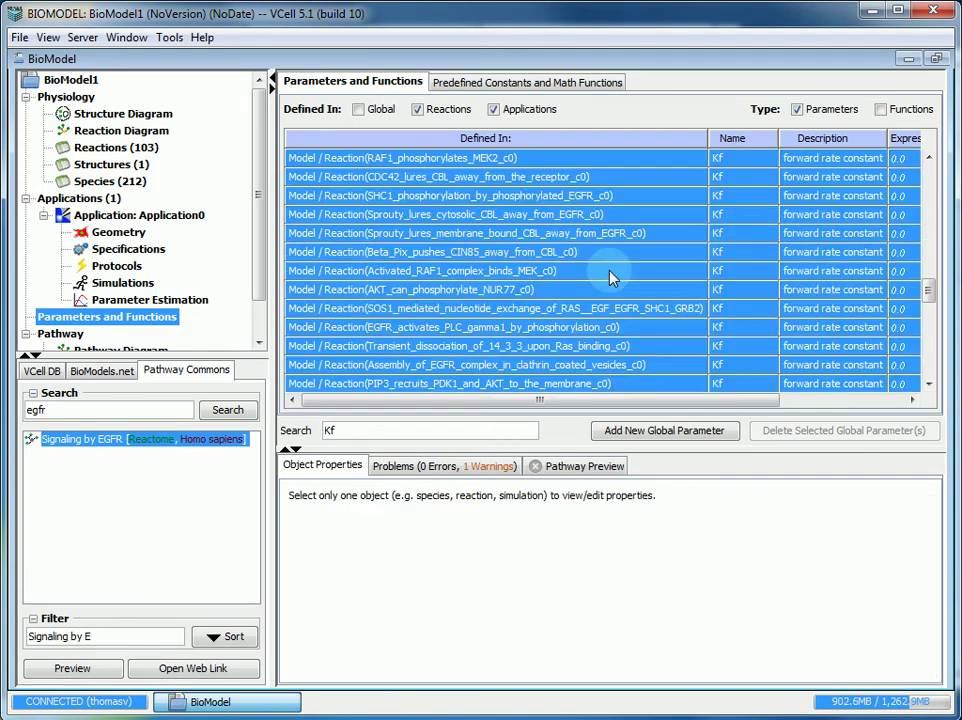
right_click(609, 271)
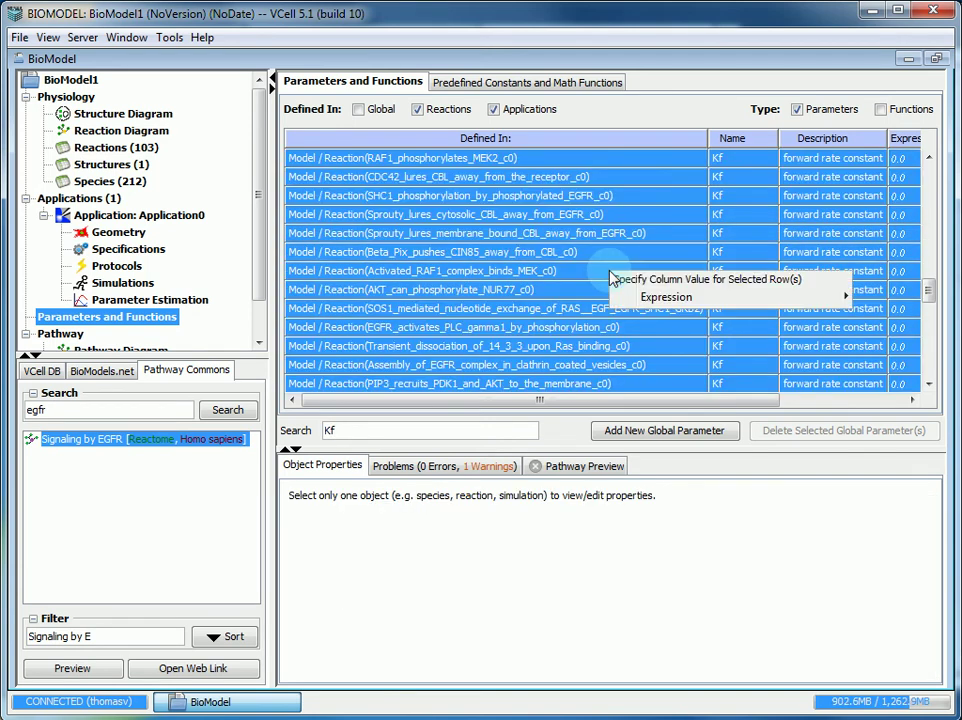
mouse_move(662, 298)
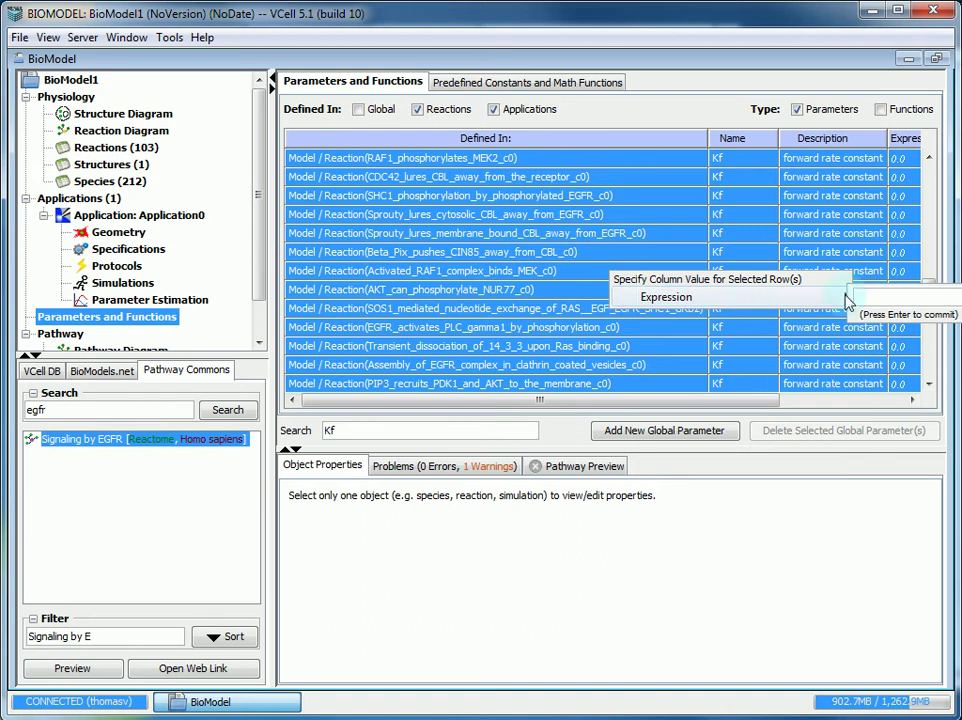
left_click(897, 298)
key("Escape")
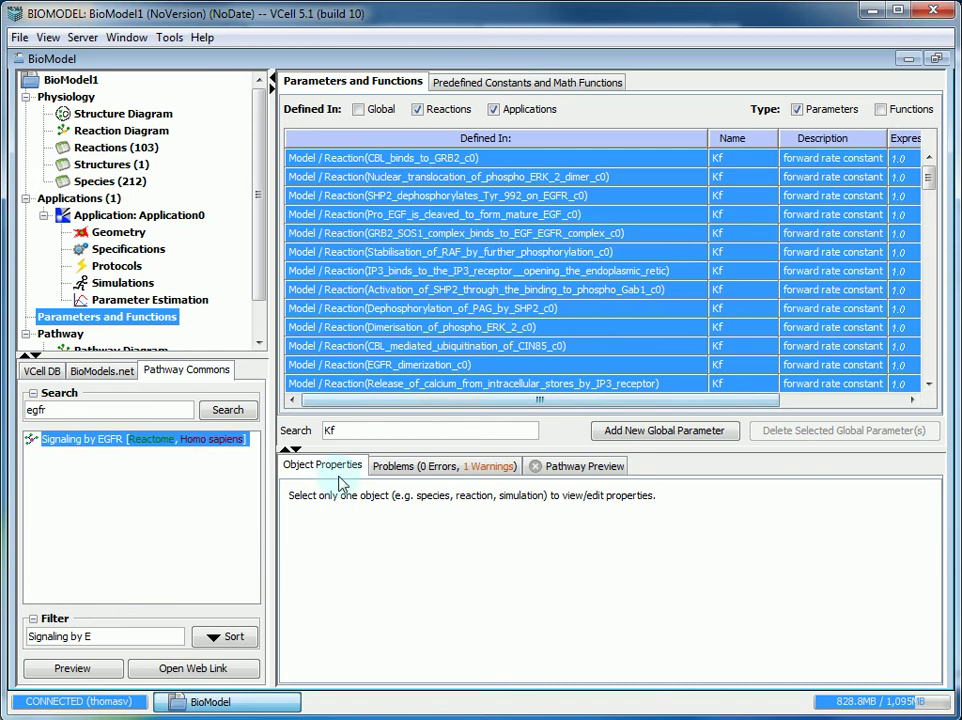
left_click(381, 433)
Filter the parameters to Kr and set all Kr expressions to 0.1 at once.
double_click(370, 433)
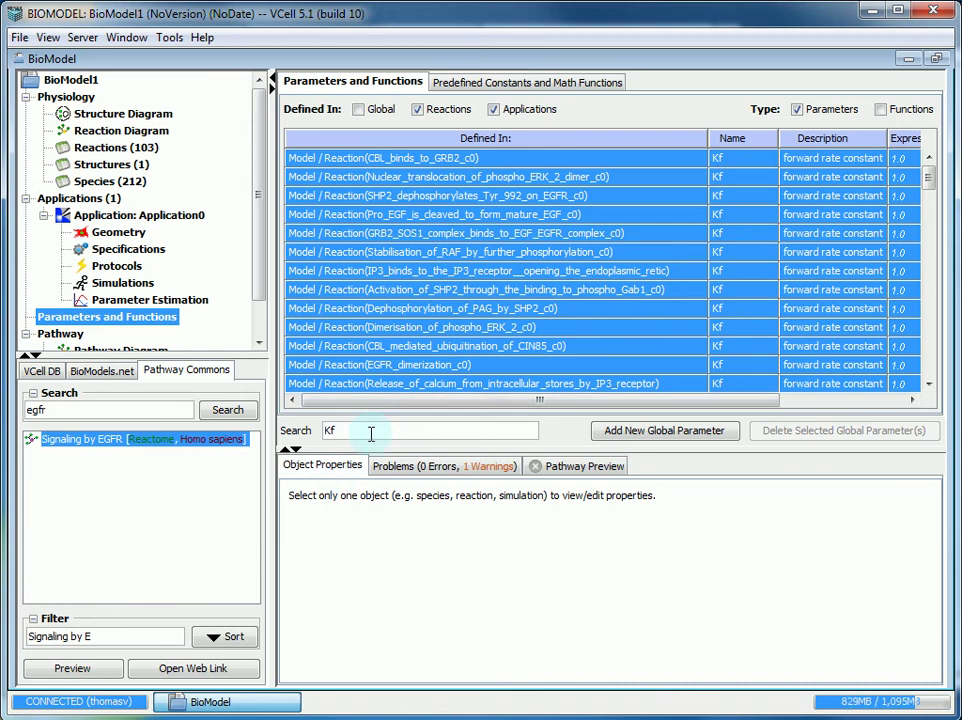
type("Kr")
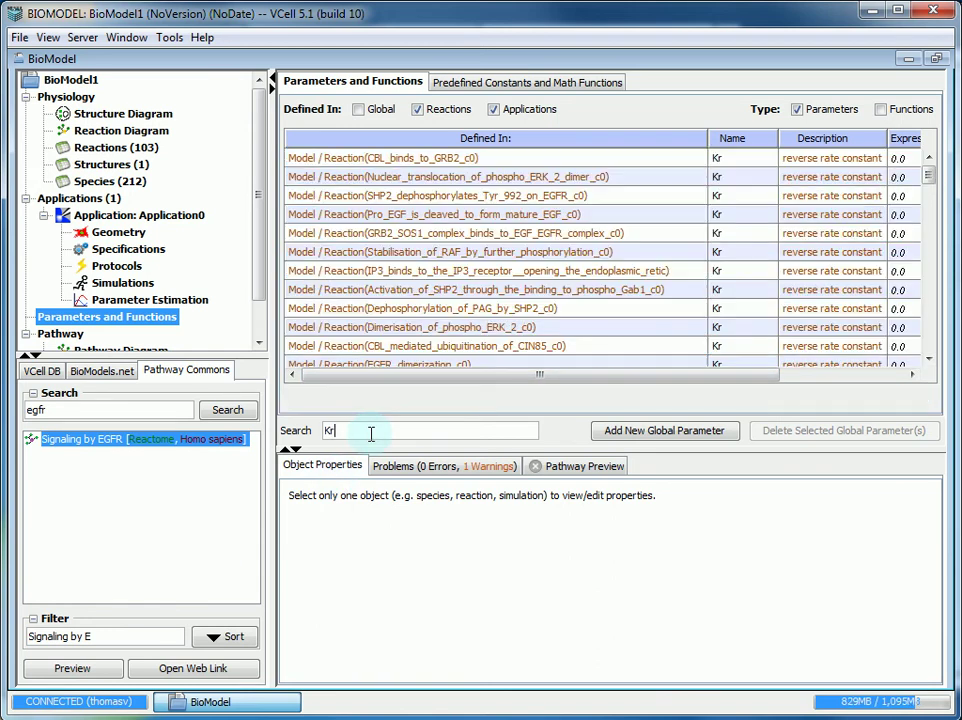
left_click(470, 158)
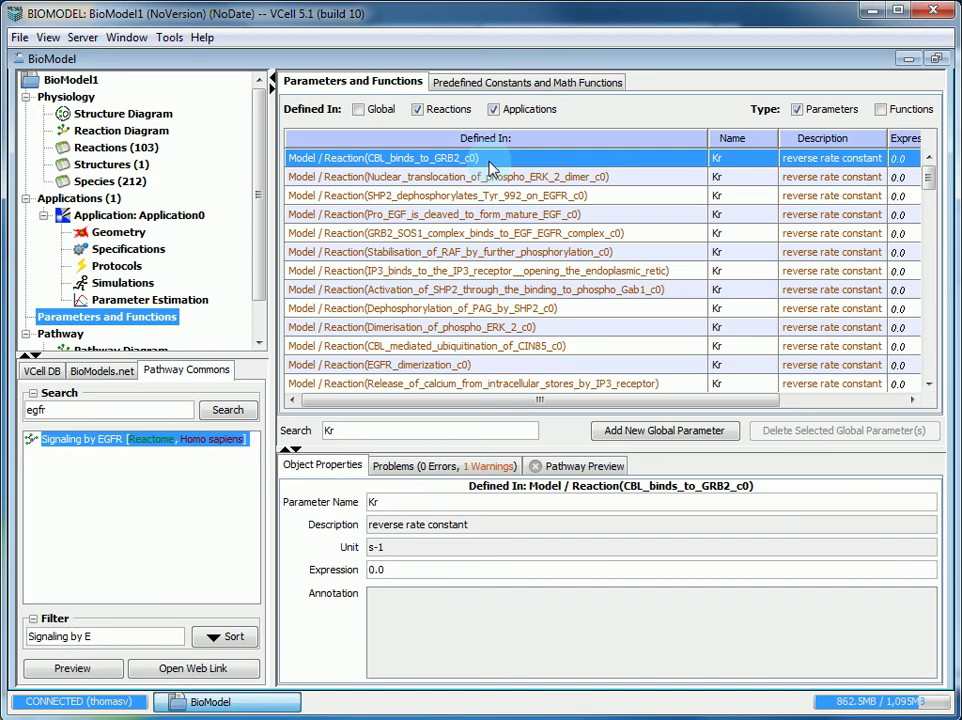
key("ctrl+a")
right_click(489, 177)
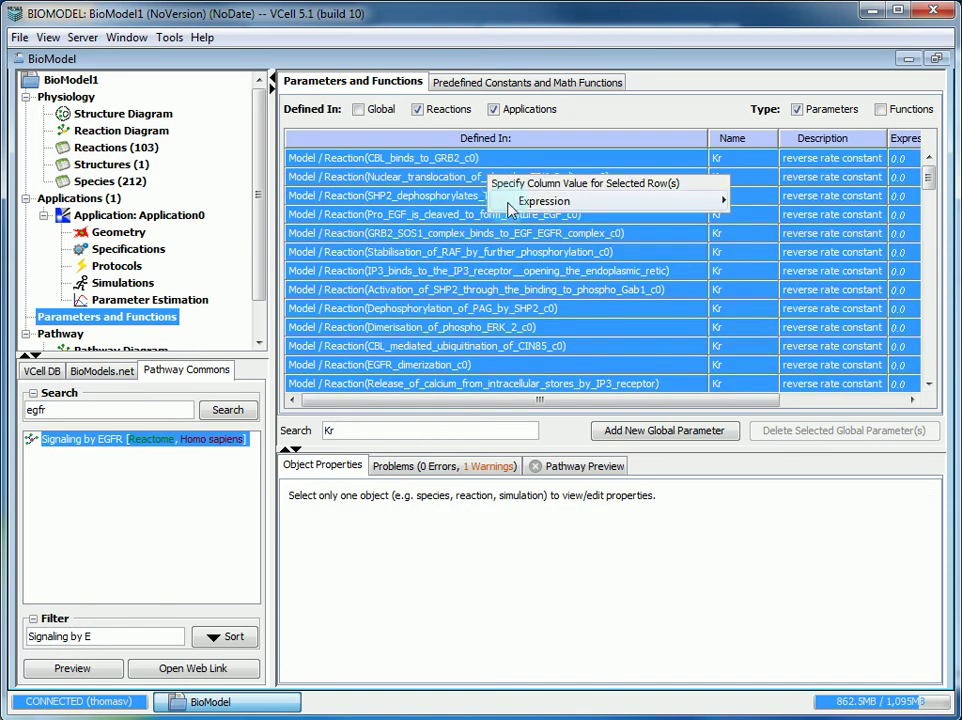
mouse_move(511, 205)
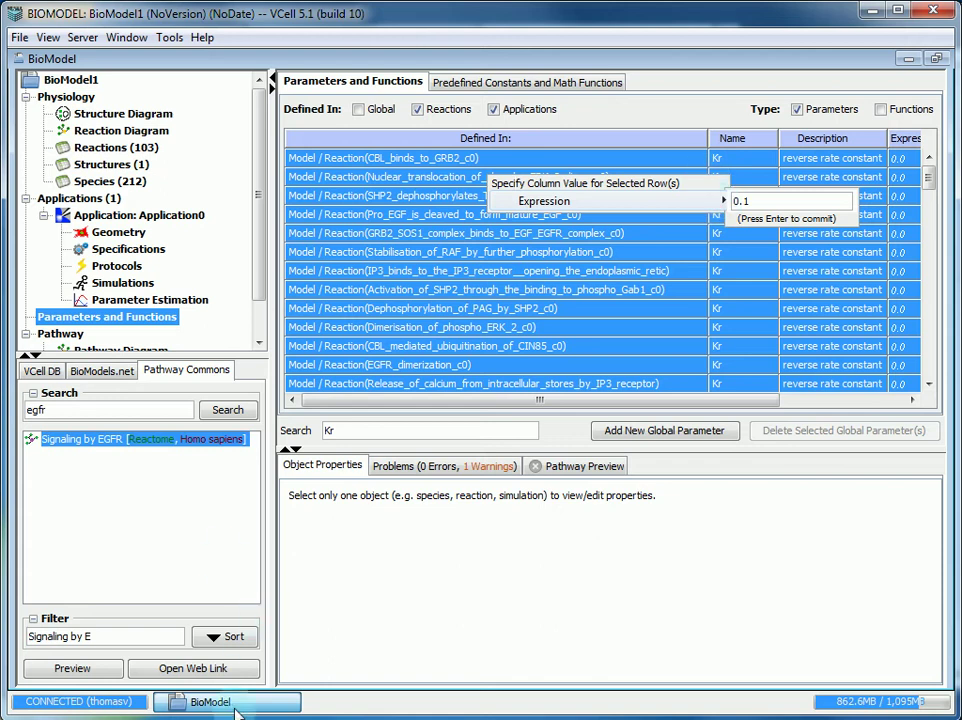
key("Return")
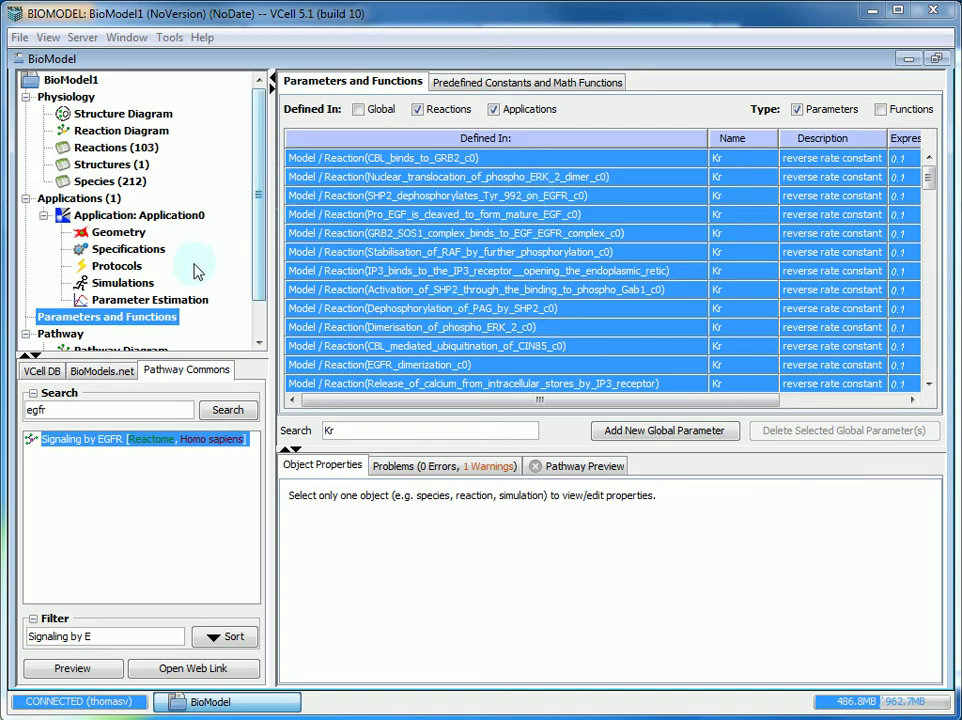
Add Simulation0 to Application0's simulations, with end time 1.0 s and the Combined IDA/CVODE solver.
left_click(103, 286)
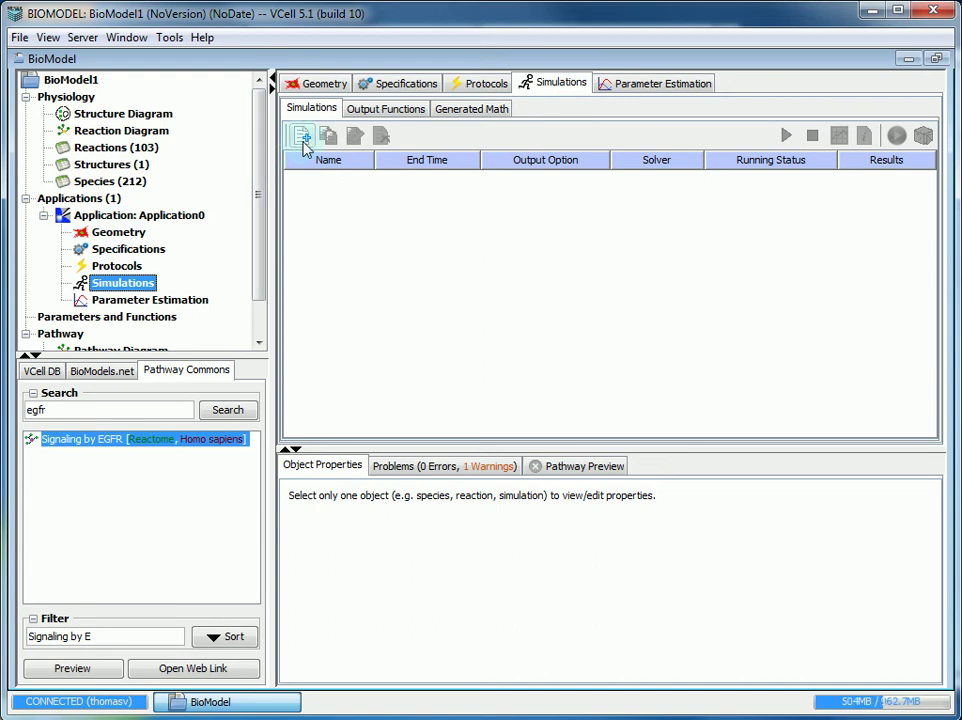
left_click(303, 140)
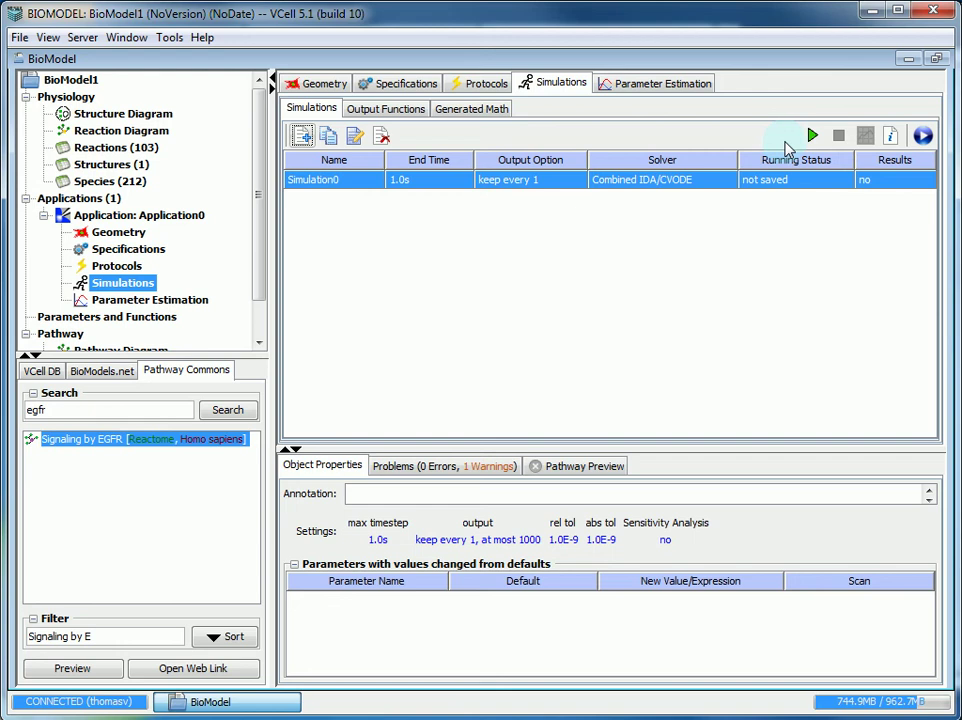
Run Simulation0 locally, rerunning it once, and move the results plot window off the model tree.
left_click(922, 140)
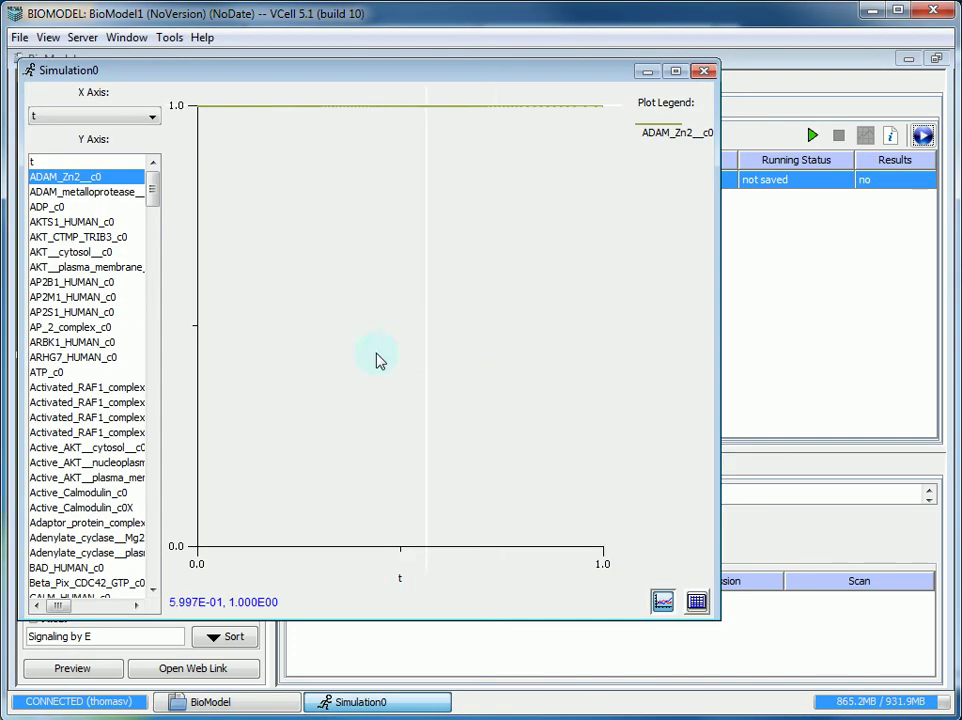
key("alt+F4")
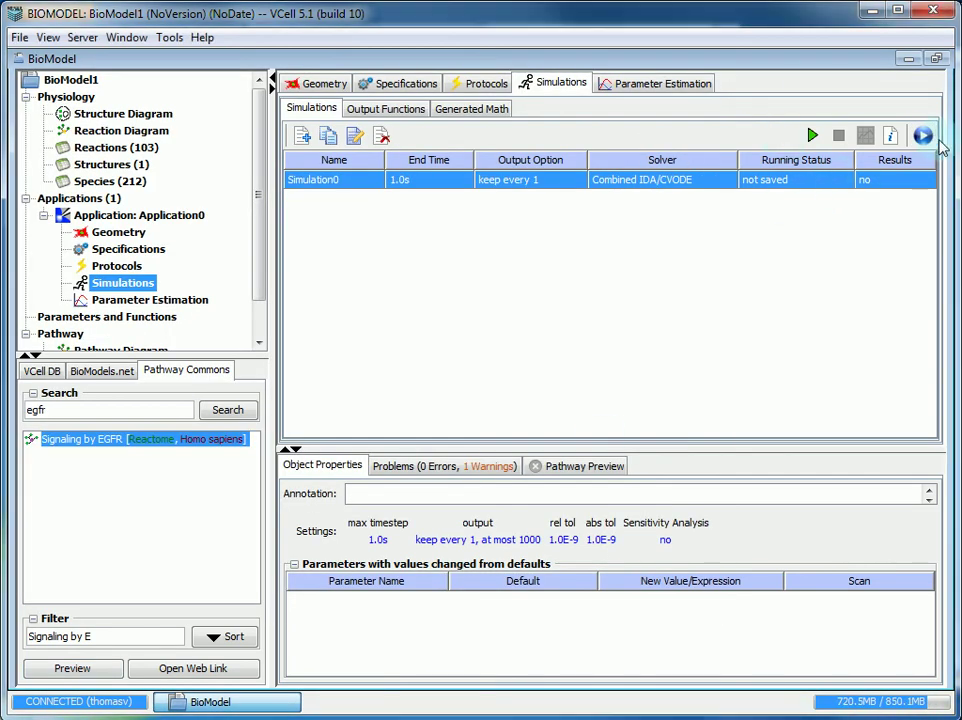
left_click(922, 135)
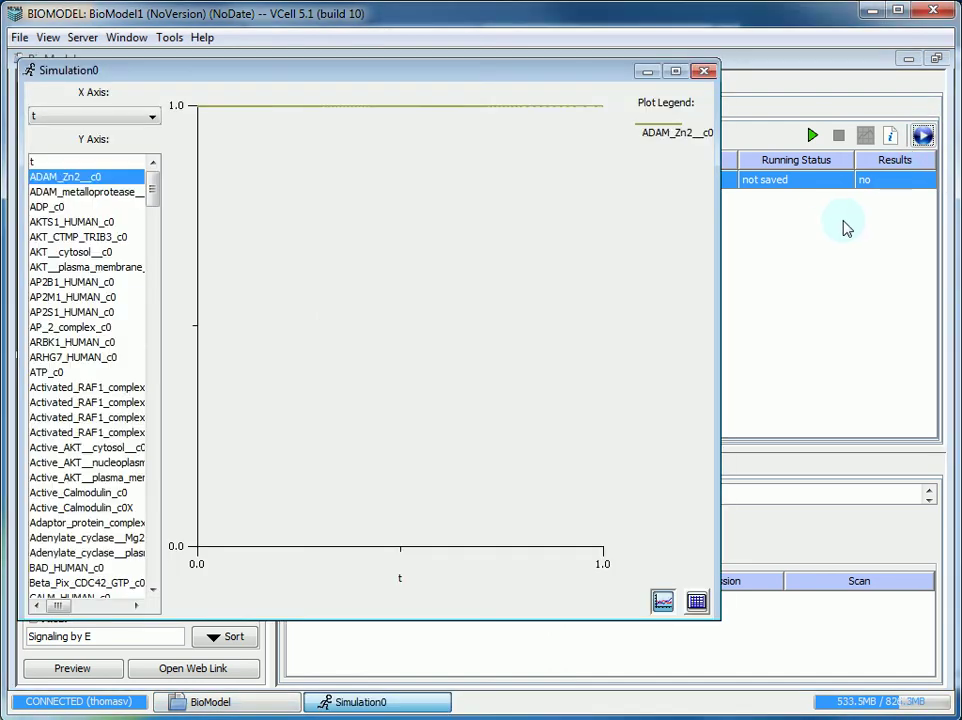
left_click_drag(557, 71, 593, 132)
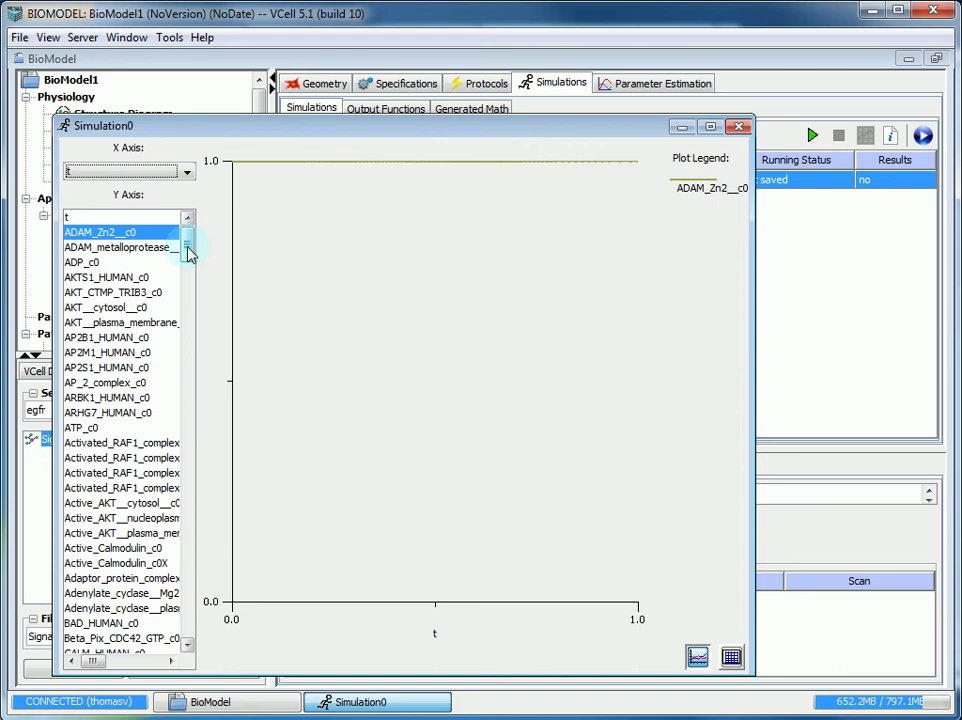
Plot individual species one at a time: AKT_CTMP_TRIB3_c0, AP2M1_HUMAN_c0, AKT__cytosol__c0, ARHG7_HUMAN_c0, AKT__plasma_membrane.
mouse_move(188, 250)
left_mouse_down()
mouse_move(188, 258)
mouse_move(189, 229)
left_mouse_up()
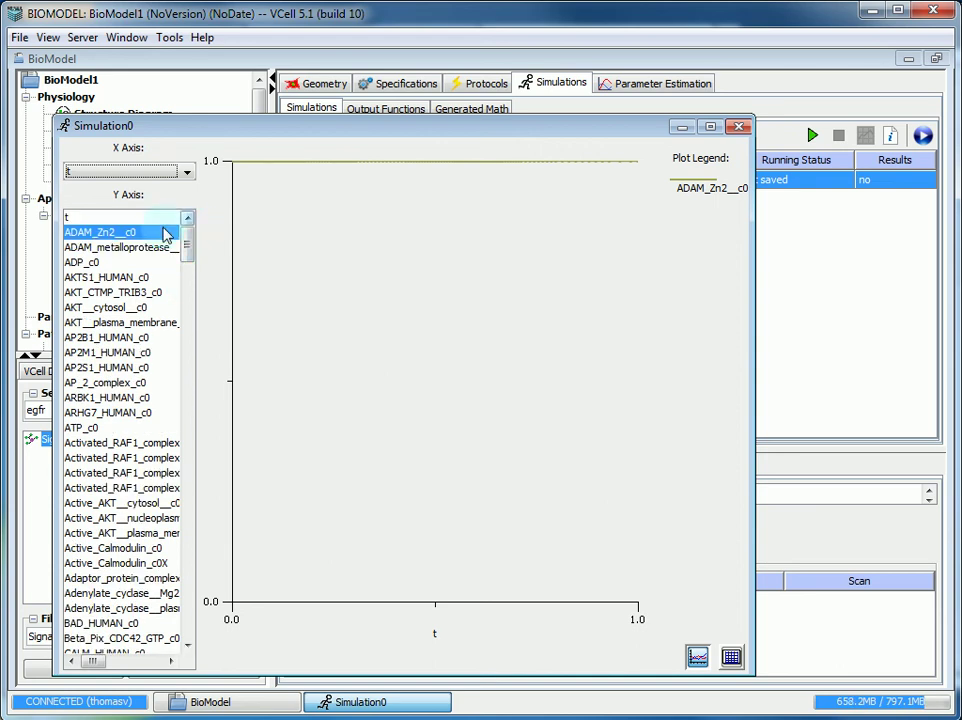
left_click(110, 292)
left_click(105, 352)
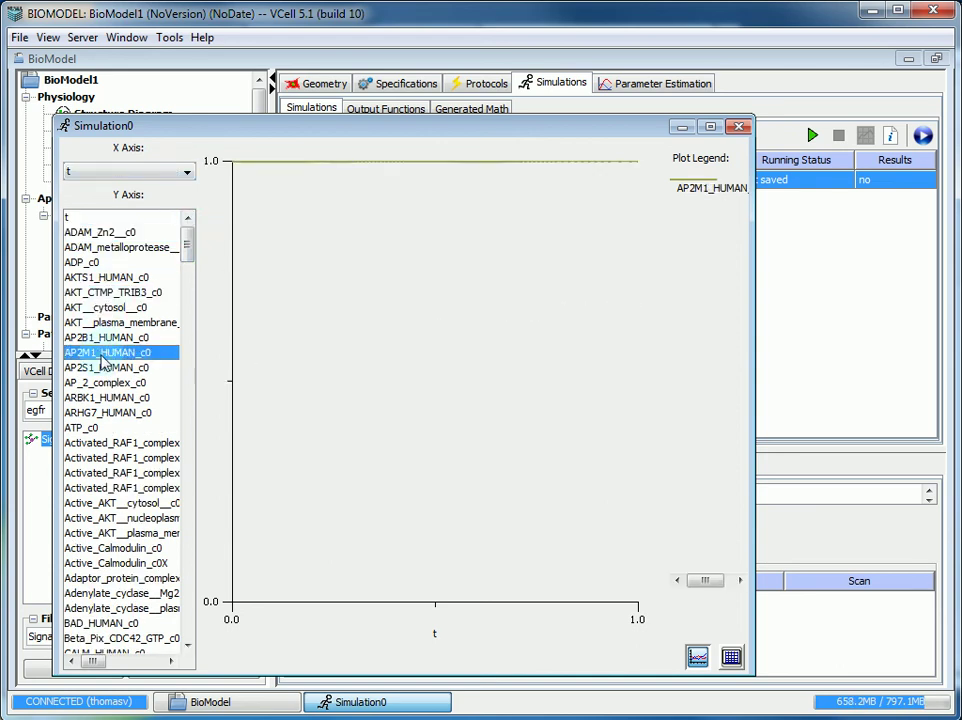
left_click(105, 308)
left_click(102, 412)
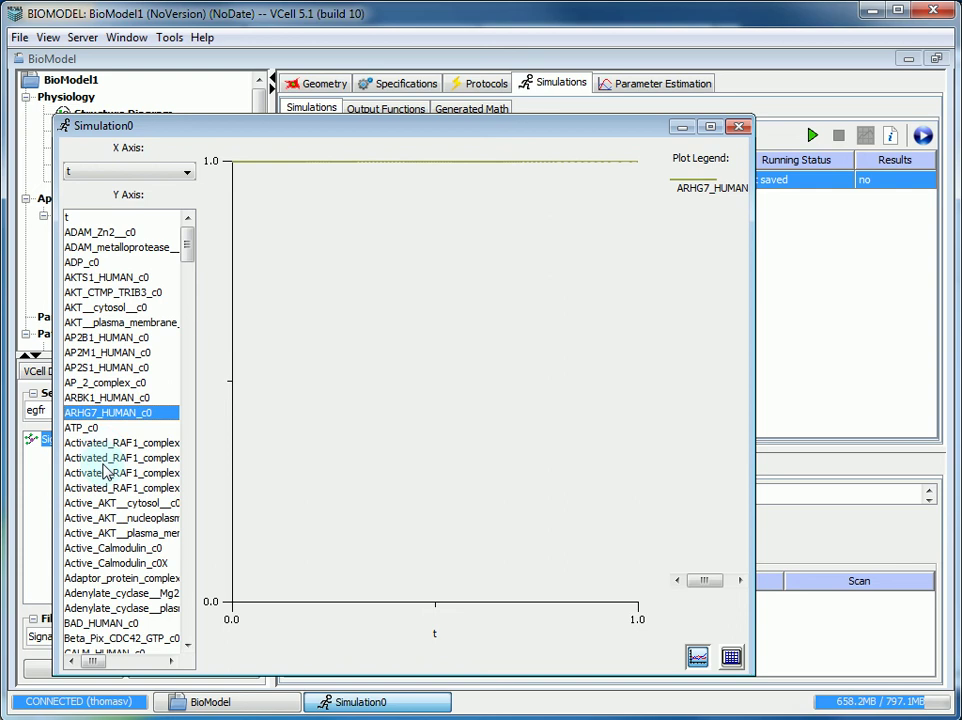
left_click(118, 353)
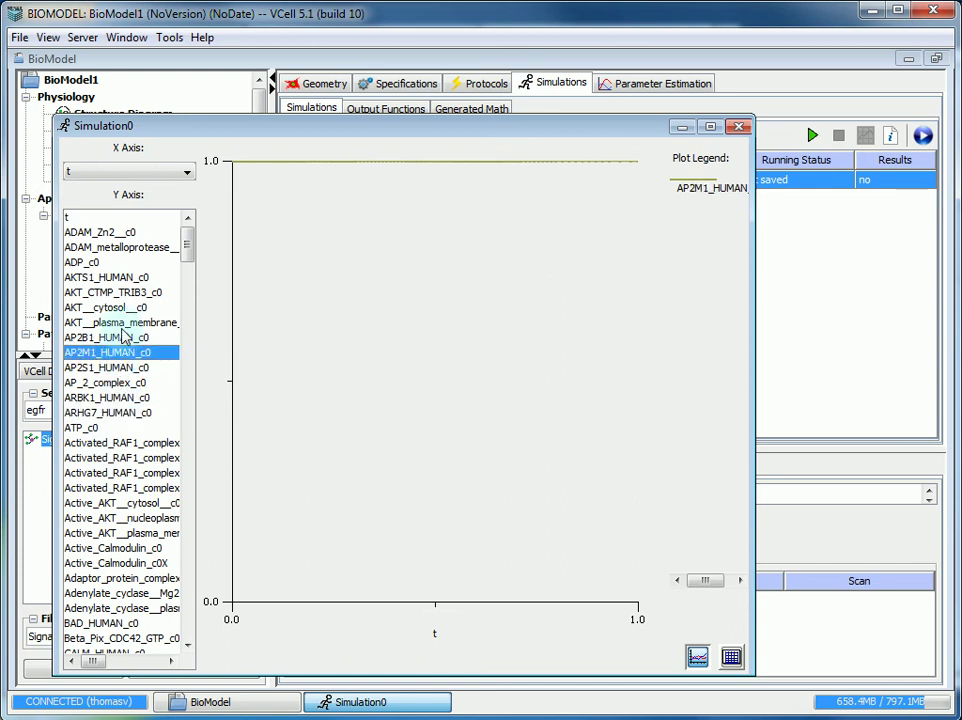
left_click(123, 323)
left_click(122, 311)
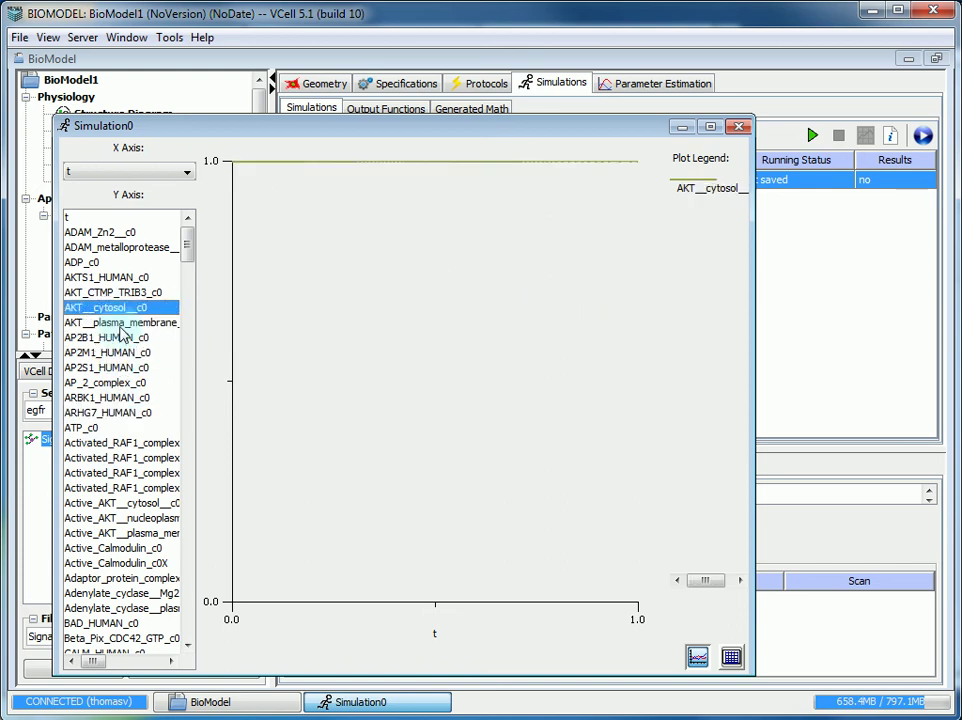
left_click(123, 323)
Plot a single AKT phosphorylation flux curve from further down the Y Axis list.
scroll(88, 440, "down", 3)
scroll(88, 440, "down", 20)
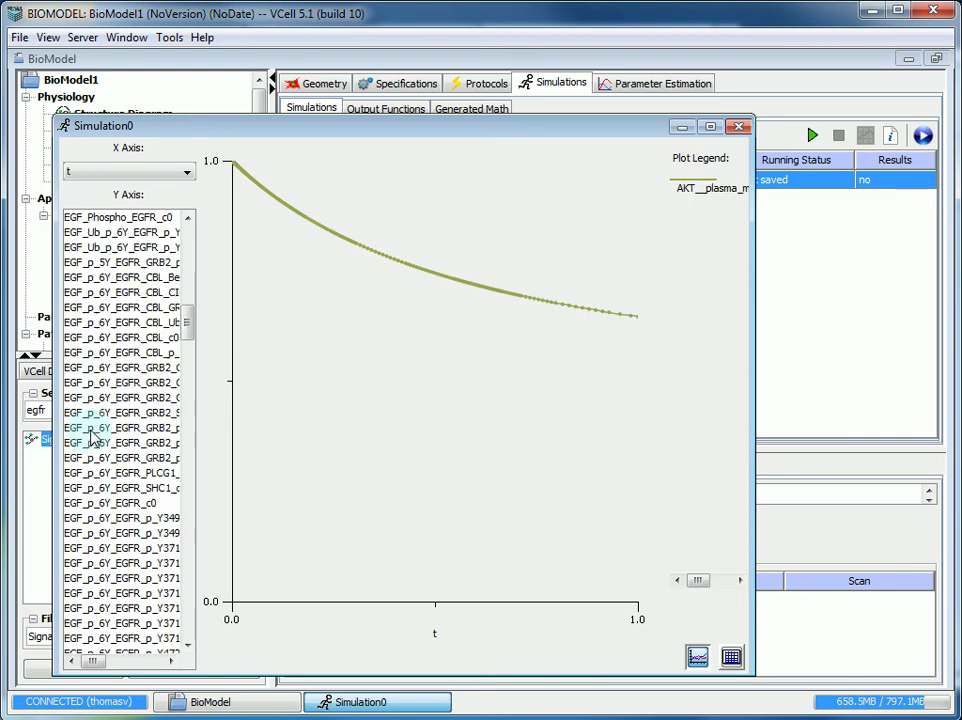
scroll(90, 437, "down", 5)
scroll(70, 430, "up", 2)
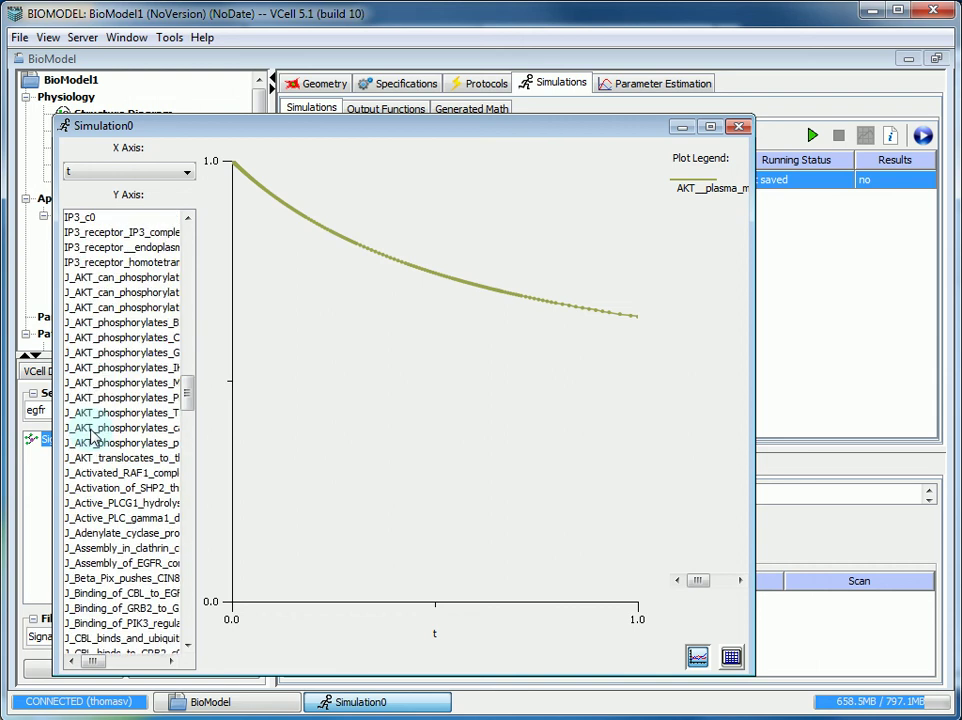
left_click(140, 324)
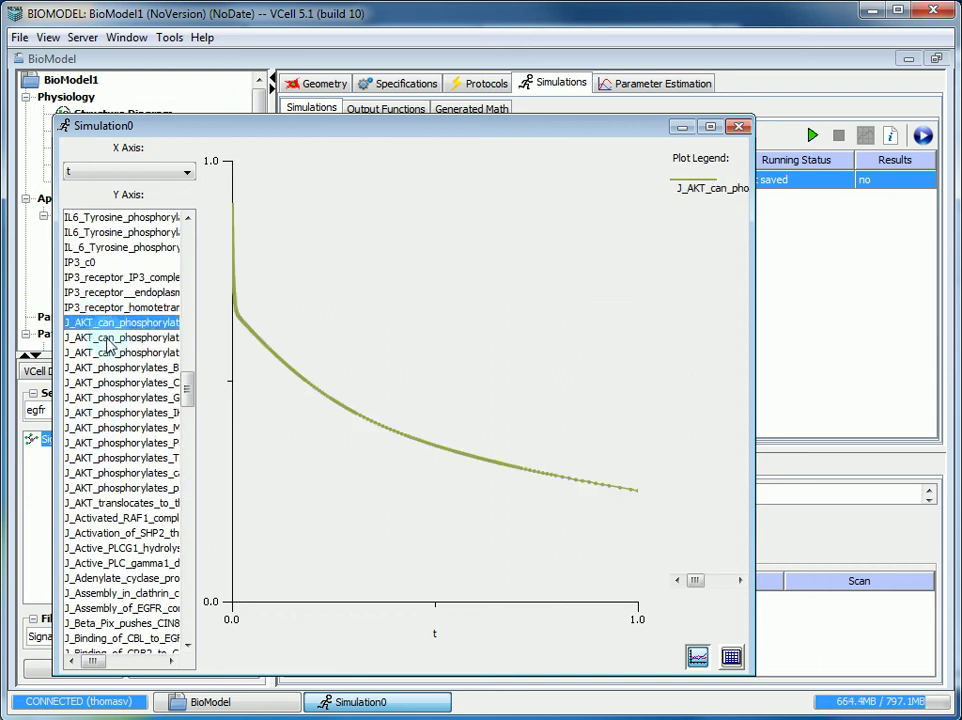
scroll(110, 355, "down", 10)
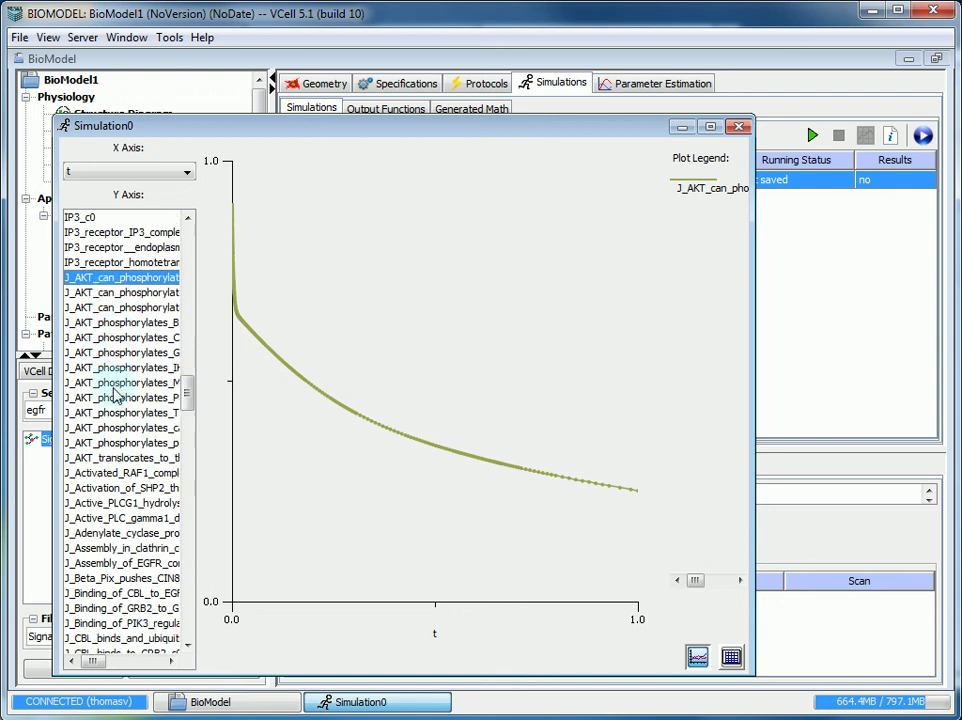
scroll(110, 428, "down", 20)
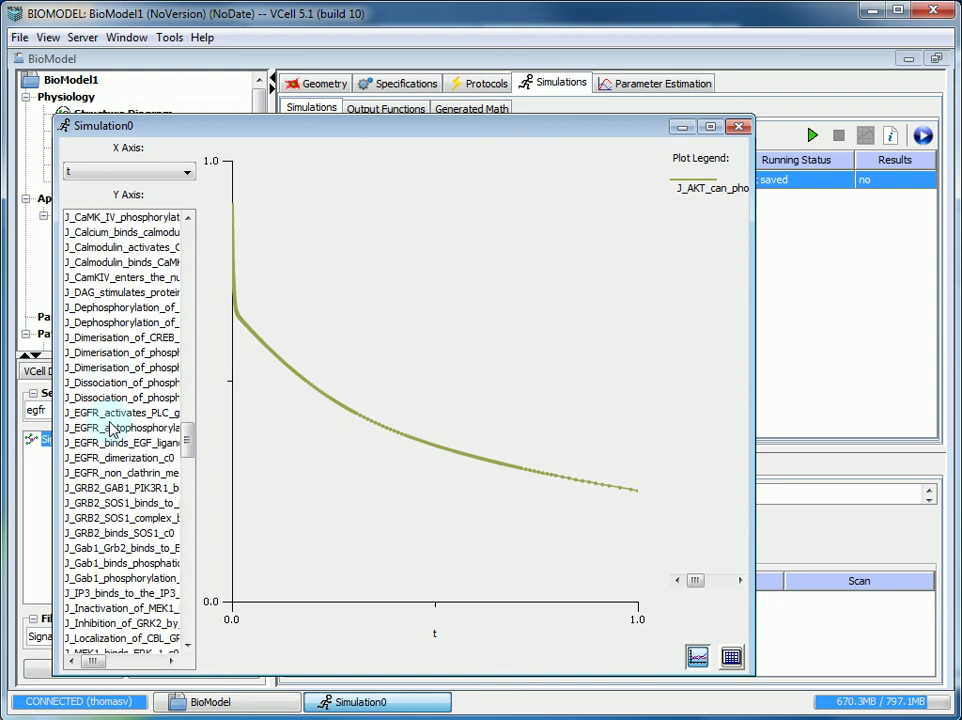
scroll(113, 428, "down", 5)
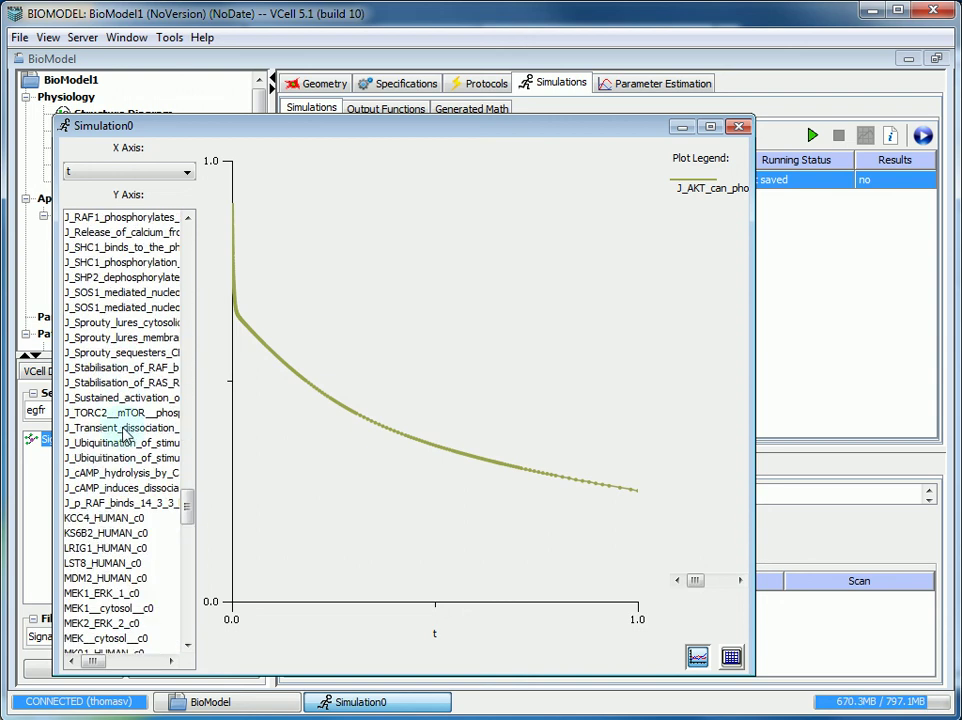
Plot a range of flux variables and widen the plot window so the legend shows fully.
left_click(108, 503, "shift")
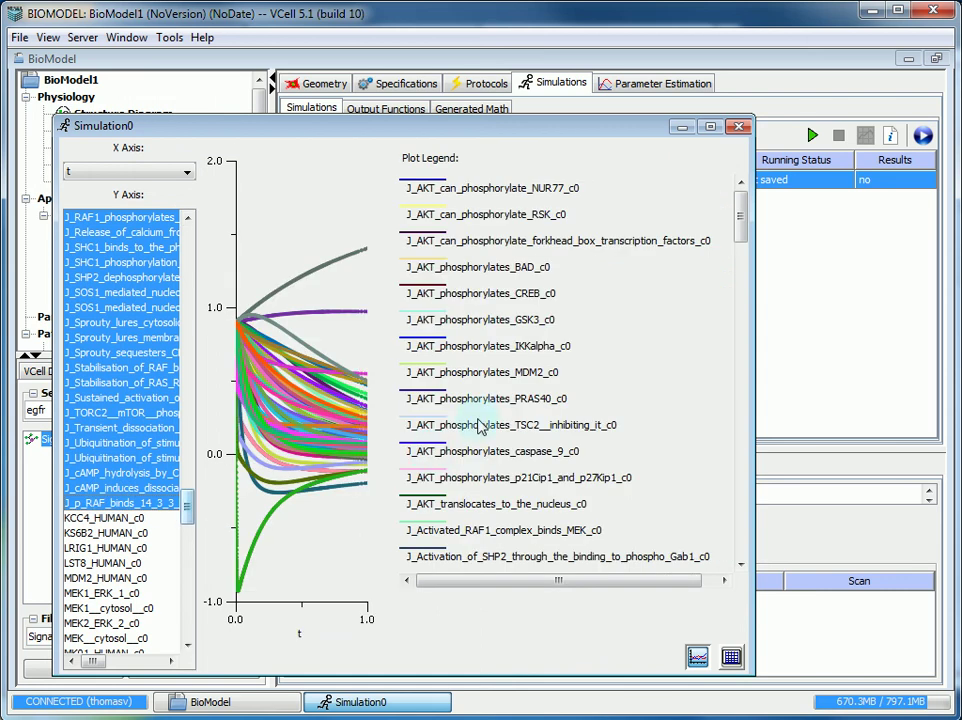
left_click_drag(749, 428, 950, 430)
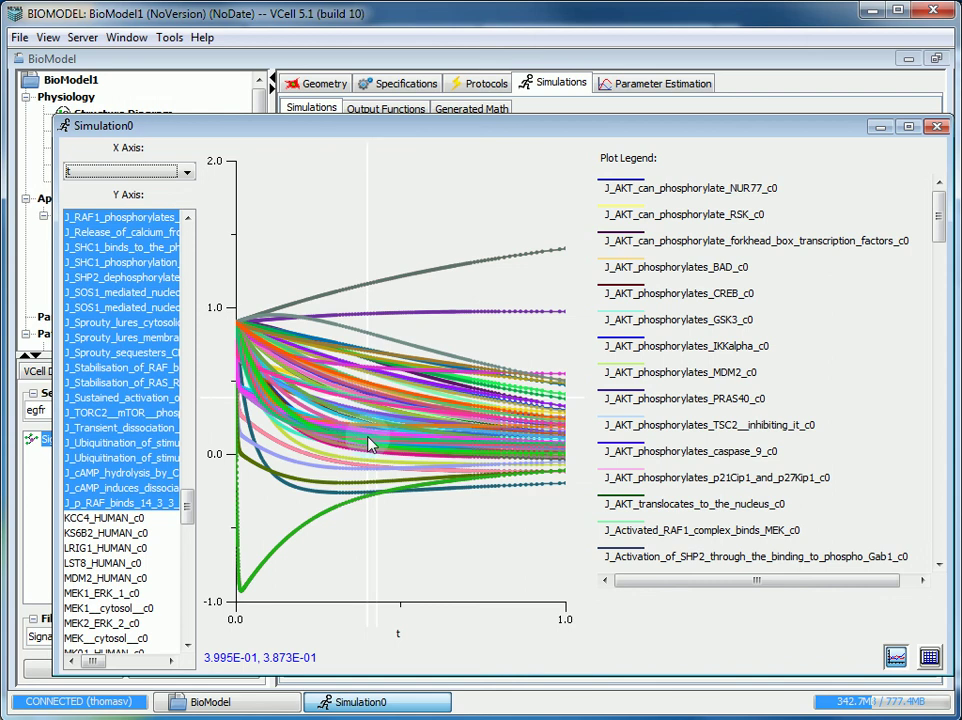
left_click(106, 548)
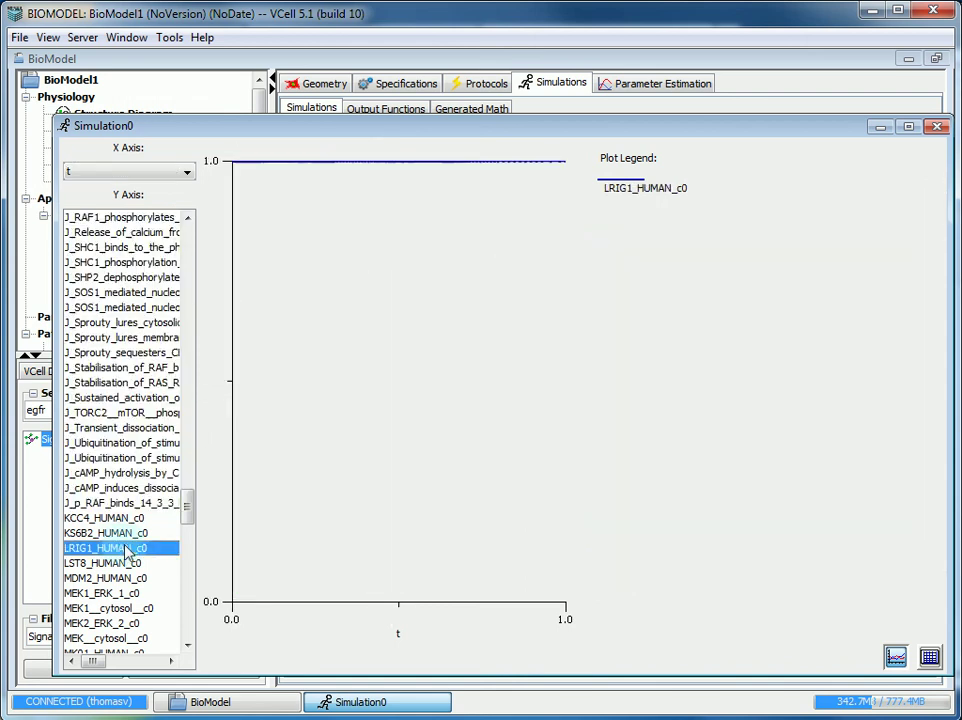
Plot every Y Axis variable at once, excluding the time variable t.
key("ctrl+a")
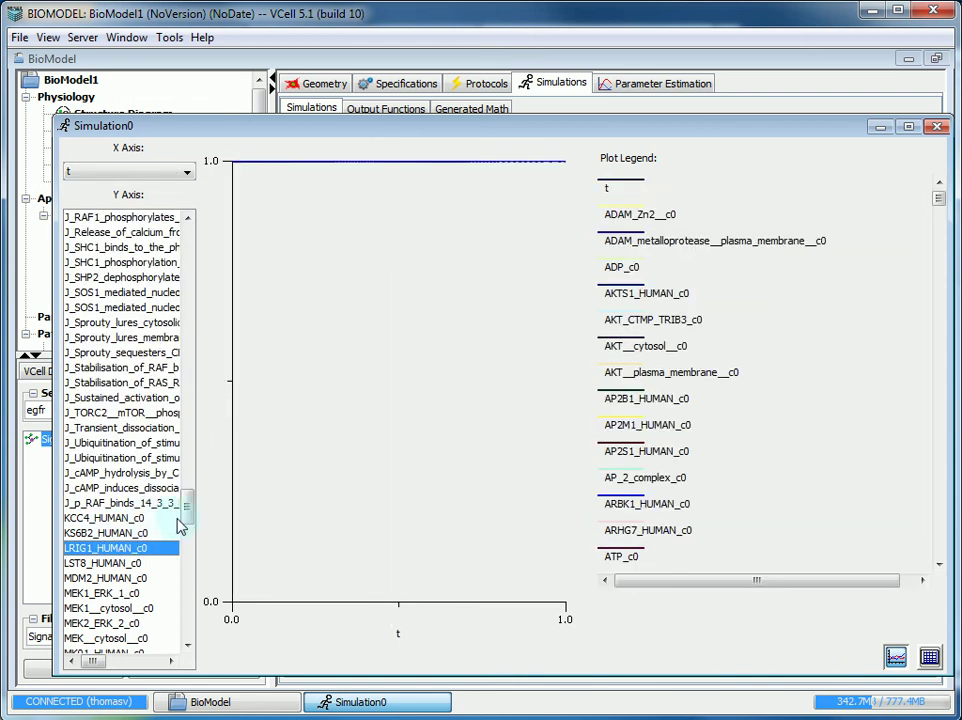
left_click_drag(187, 508, 186, 250)
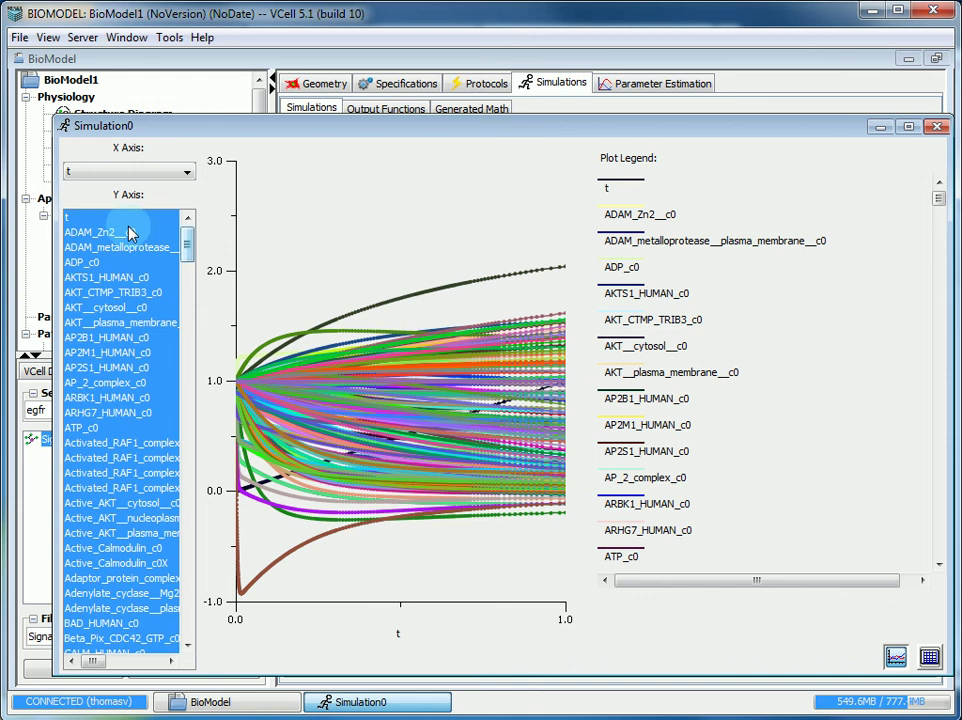
left_click(75, 217)
left_click(93, 233)
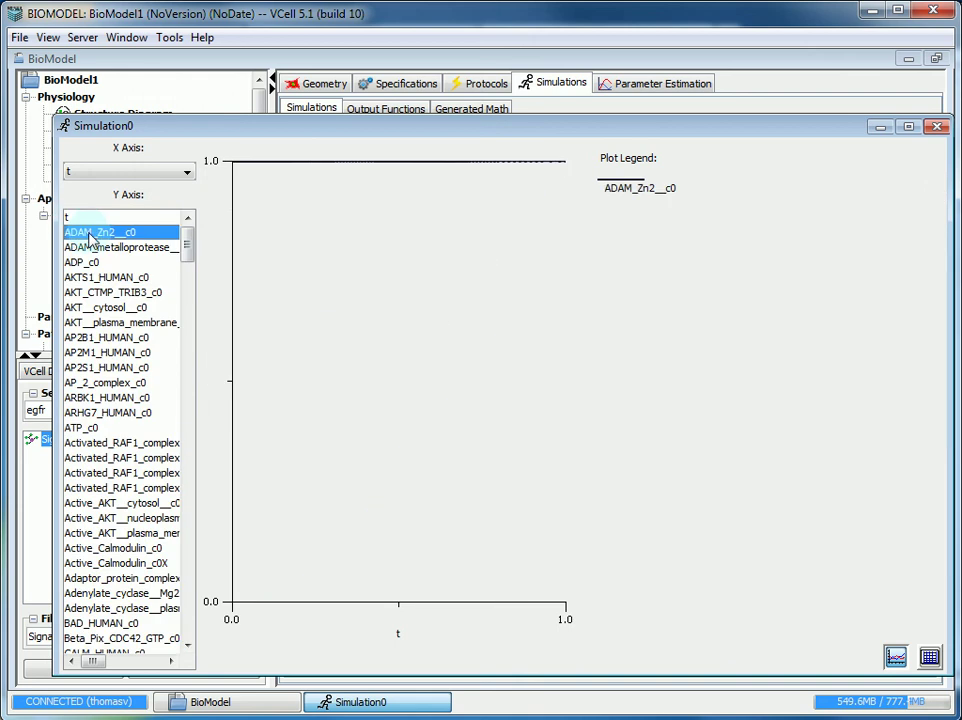
key("ctrl+a")
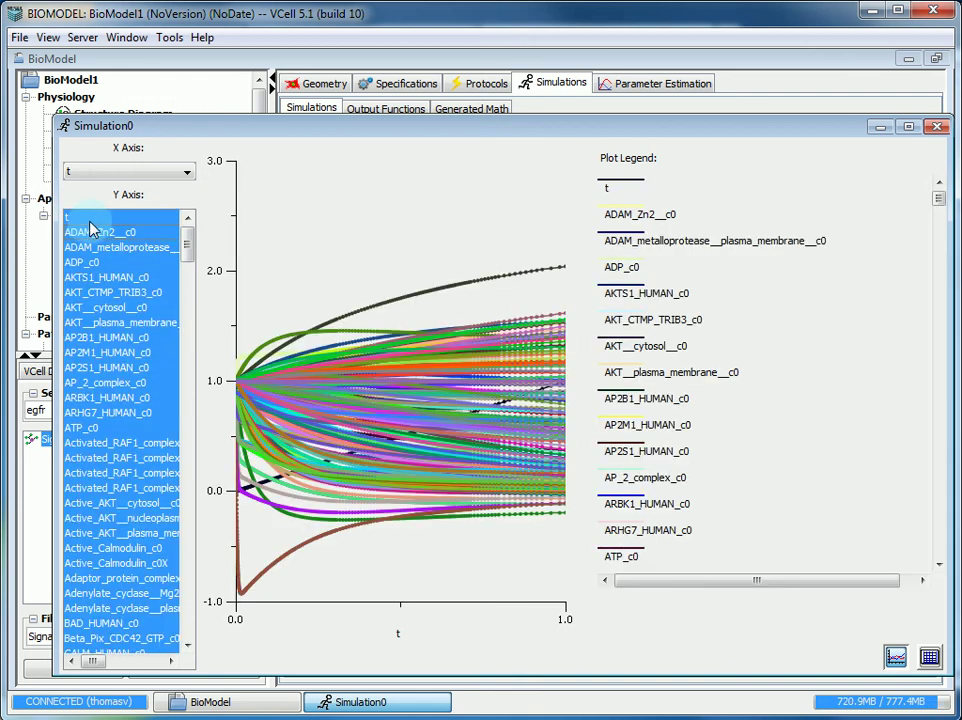
left_click(89, 219, "ctrl")
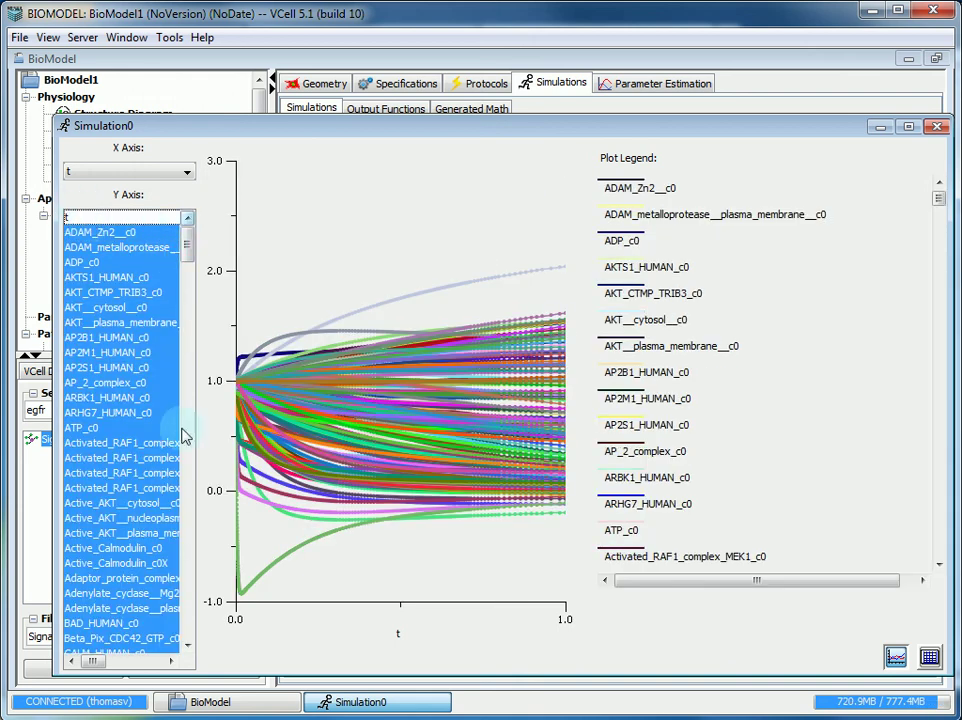